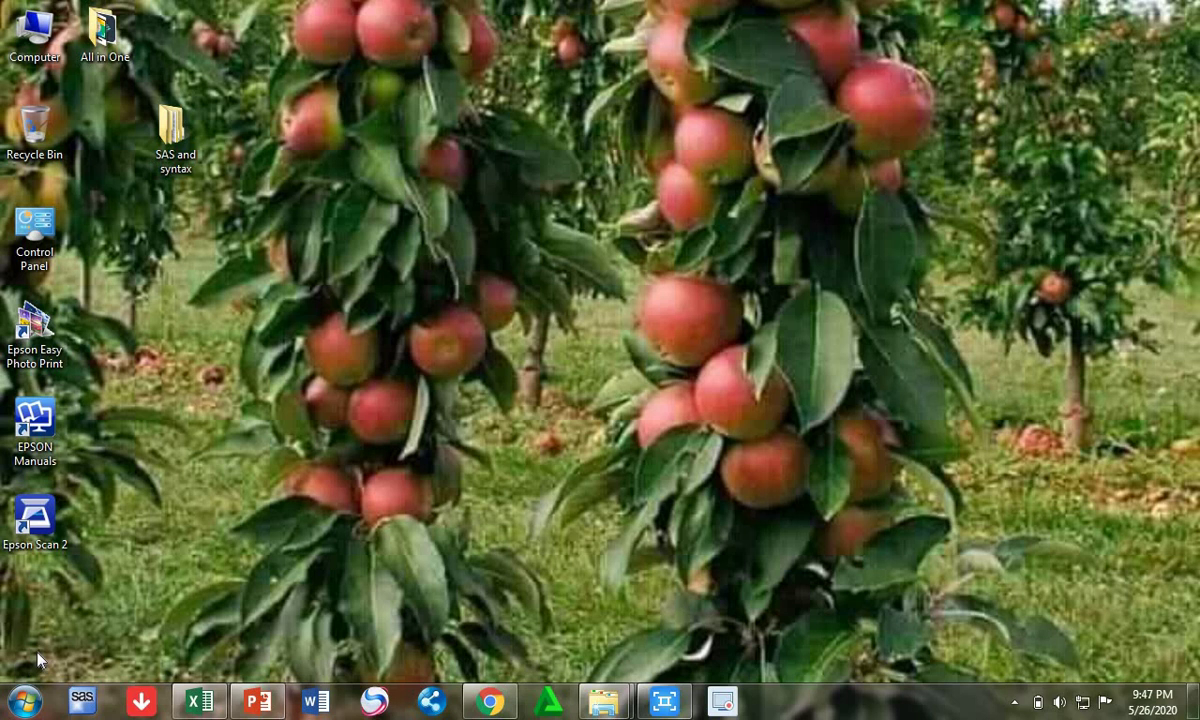
- View the CRD presentation's title slide in PowerPoint, and switch to the potato and wheat raw data workbook in Excel
{"action": "left_click", "coordinate": [262, 704]}
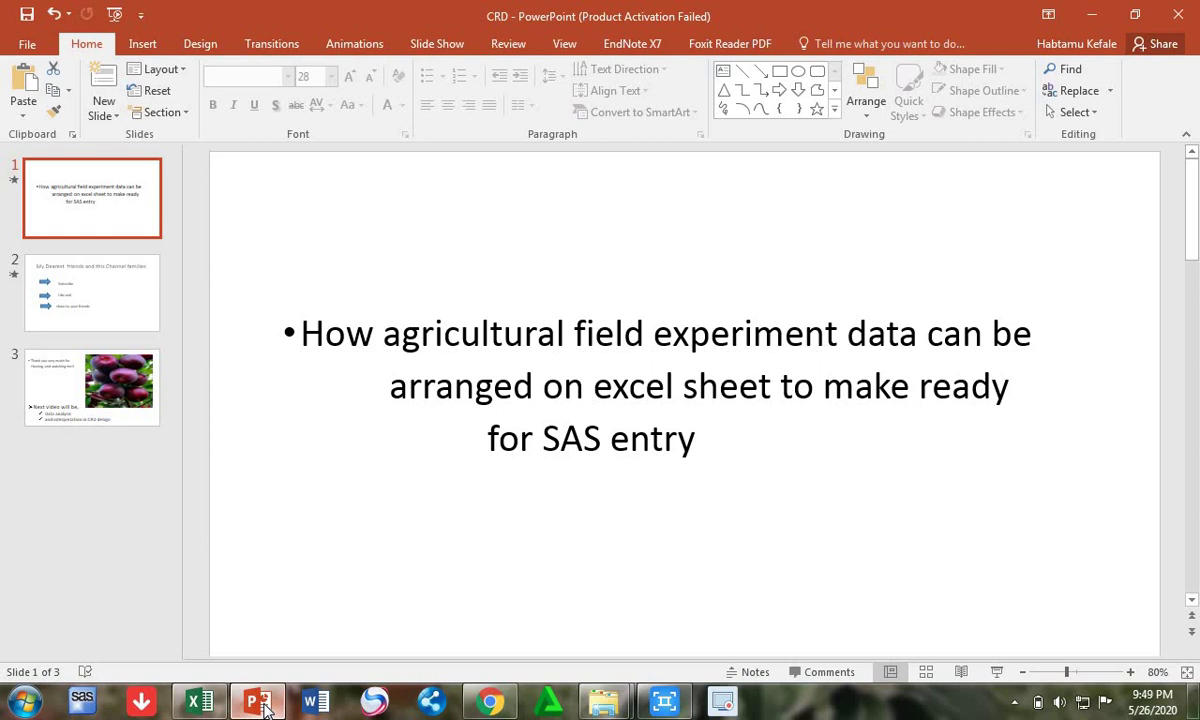
{"action": "left_click", "coordinate": [203, 704]}
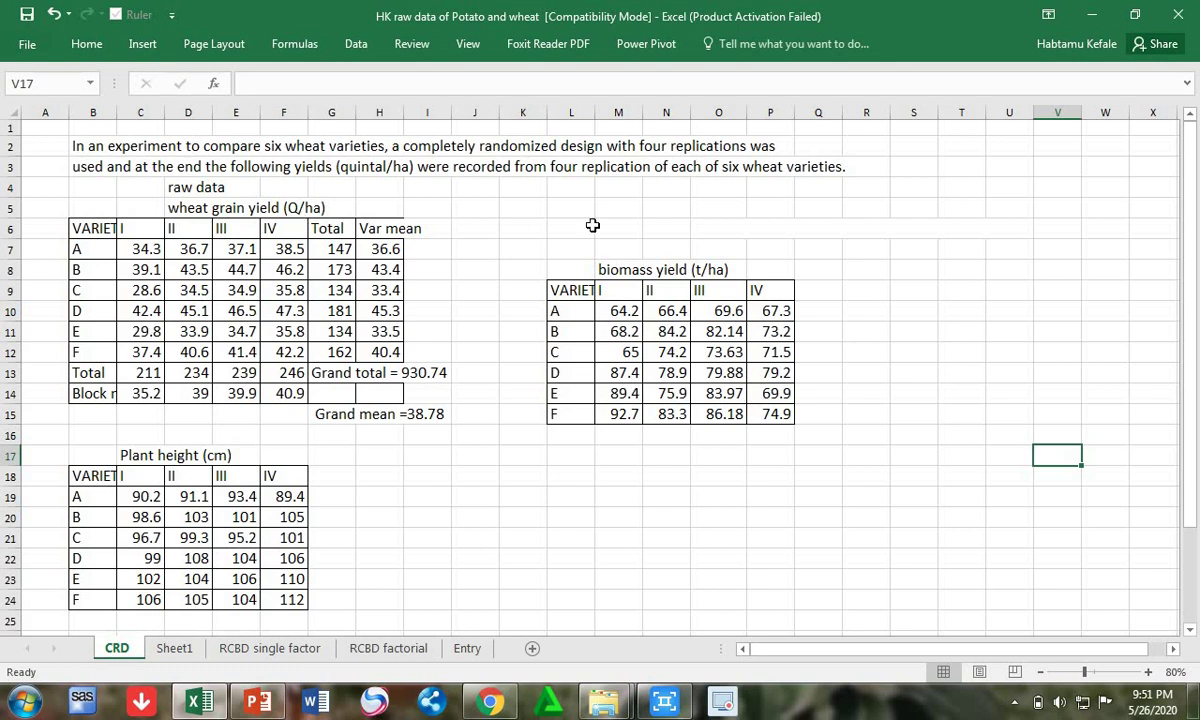
- Enter the unit conversion note 1t=10q in the merged cell O6 and the sample yield 34.3q in R7
{"action": "left_click", "coordinate": [718, 229]}
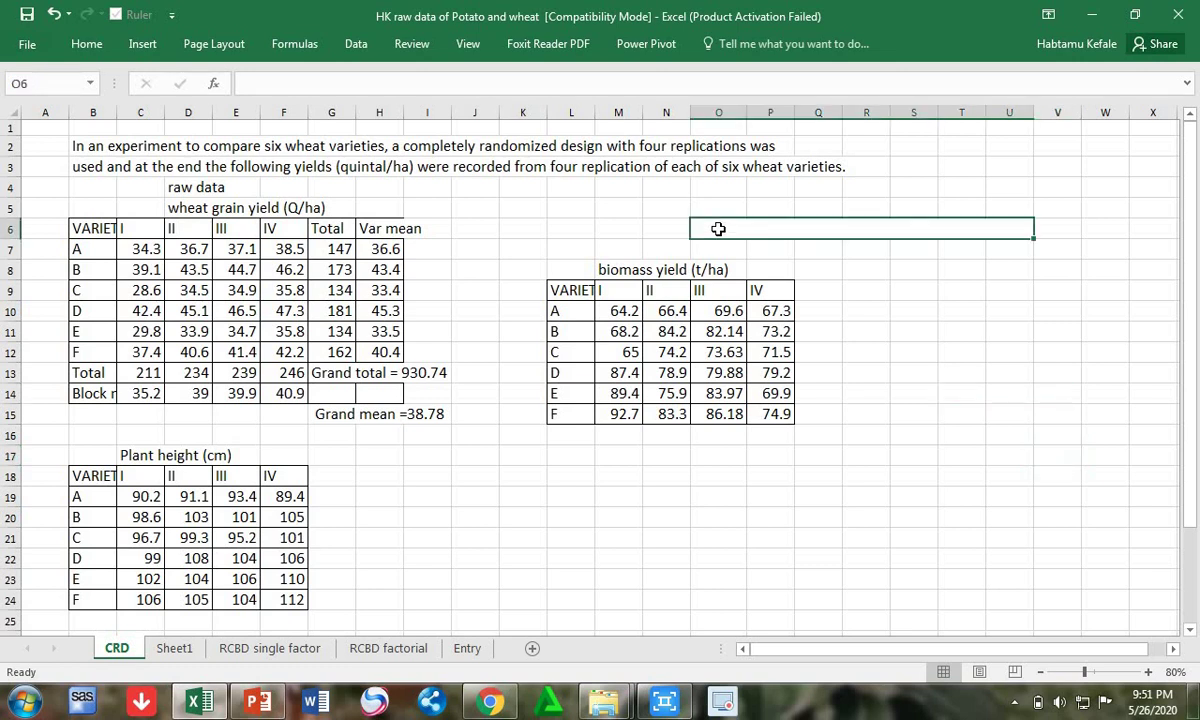
{"action": "type", "text": "1"}
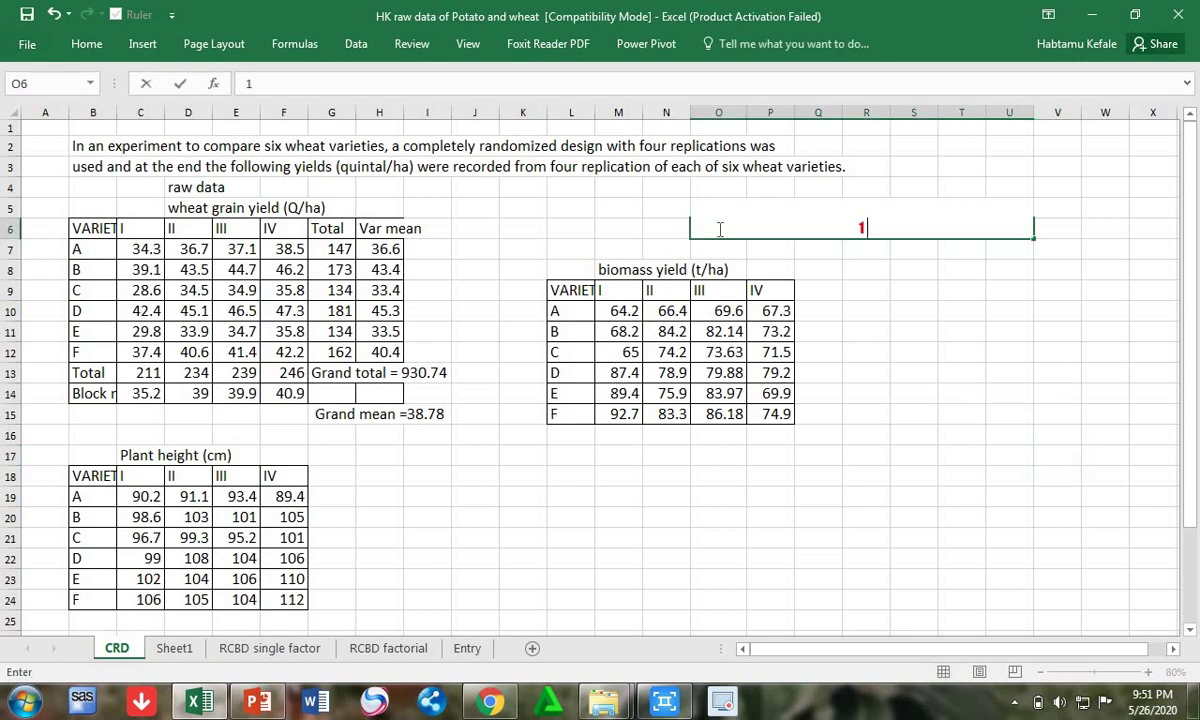
{"action": "type", "text": "t=10"}
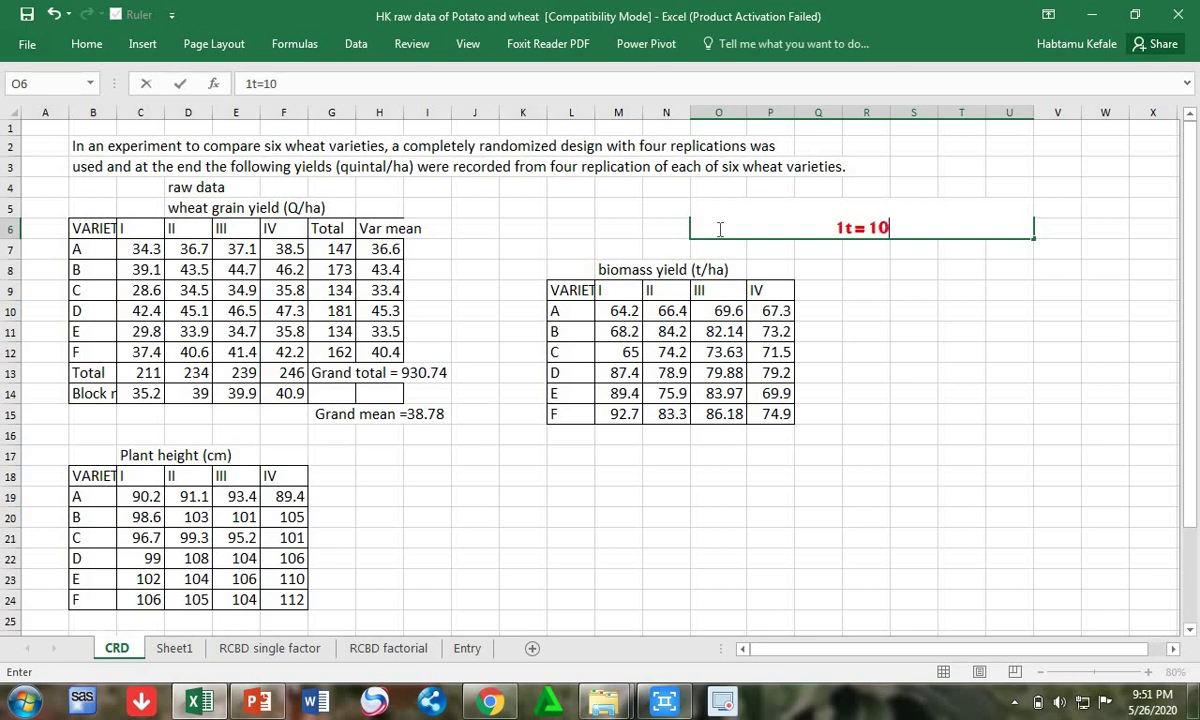
{"action": "type", "text": "q"}
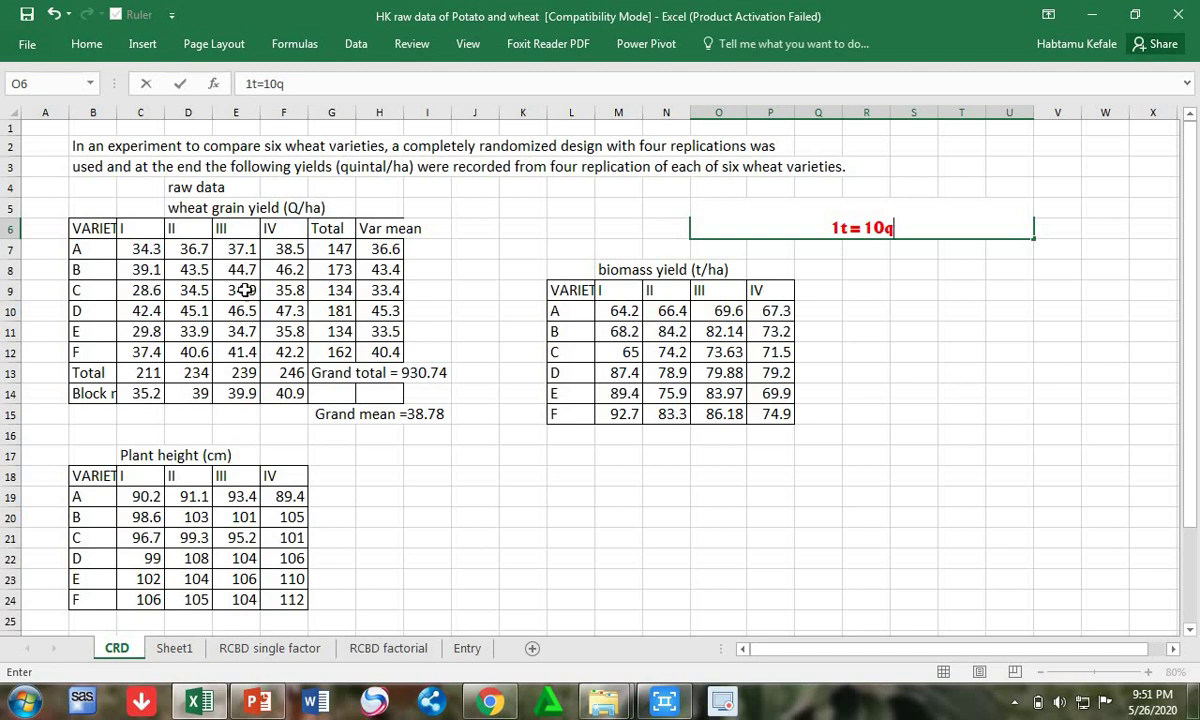
{"action": "left_click", "coordinate": [879, 251]}
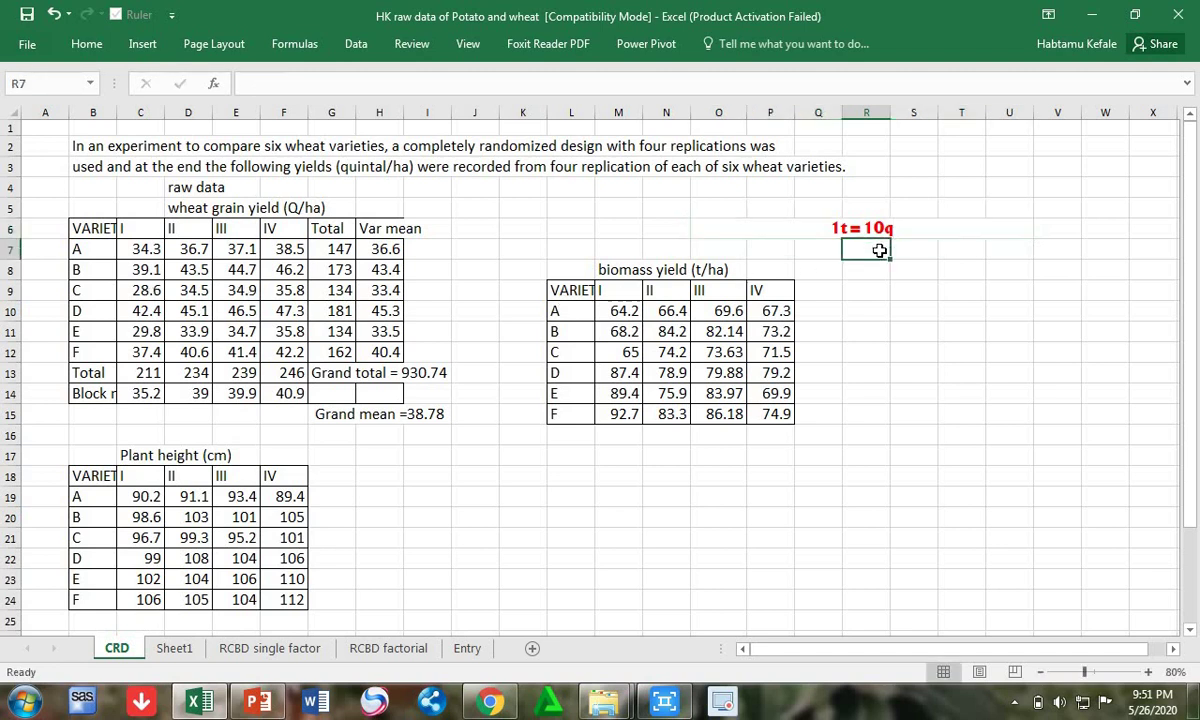
{"action": "type", "text": "34."}
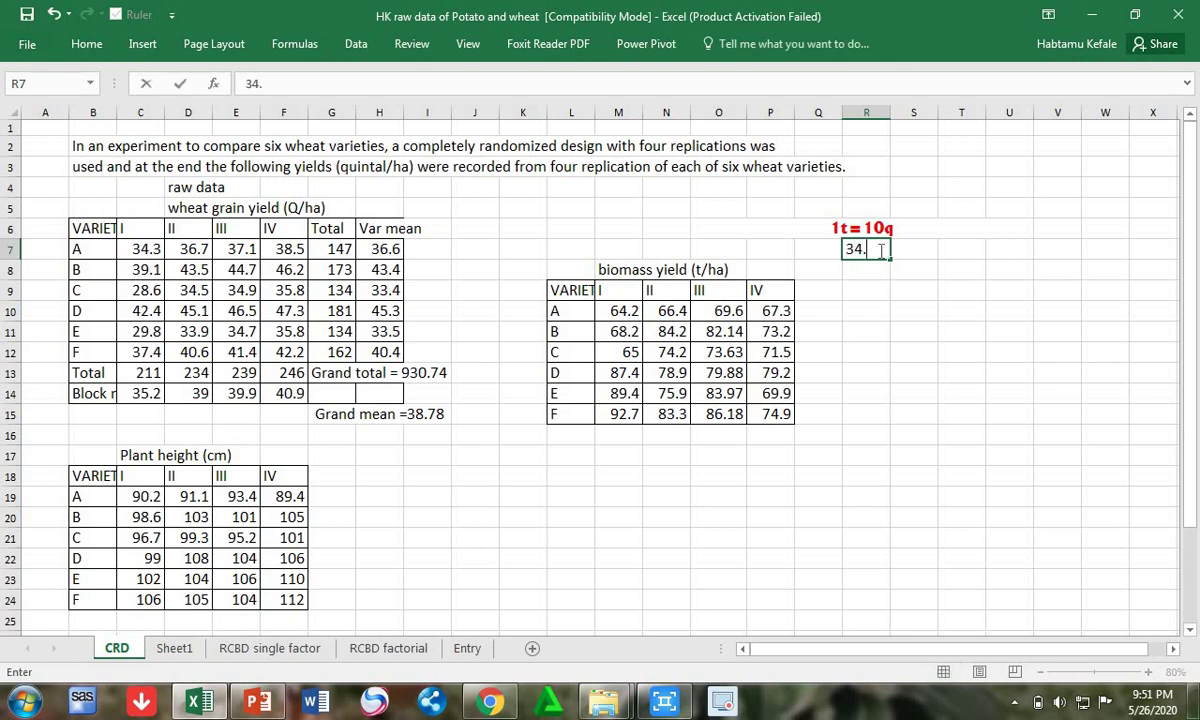
{"action": "type", "text": "3q"}
{"action": "left_click", "coordinate": [828, 249]}
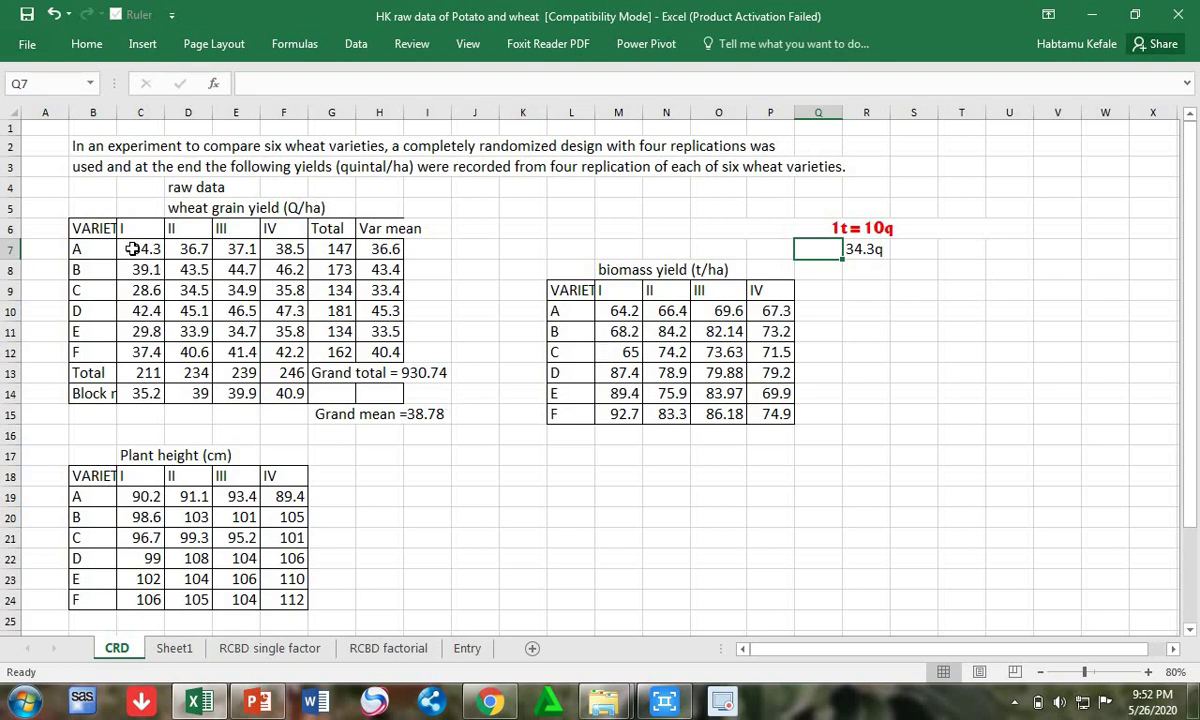
- Copy the wheat grain yields of replications I and II for varieties A to F into column U, stacked from U8 and U14
{"action": "left_click_drag", "start_coordinate": [128, 246], "coordinate": [143, 350]}
{"action": "key", "text": "ctrl+c"}
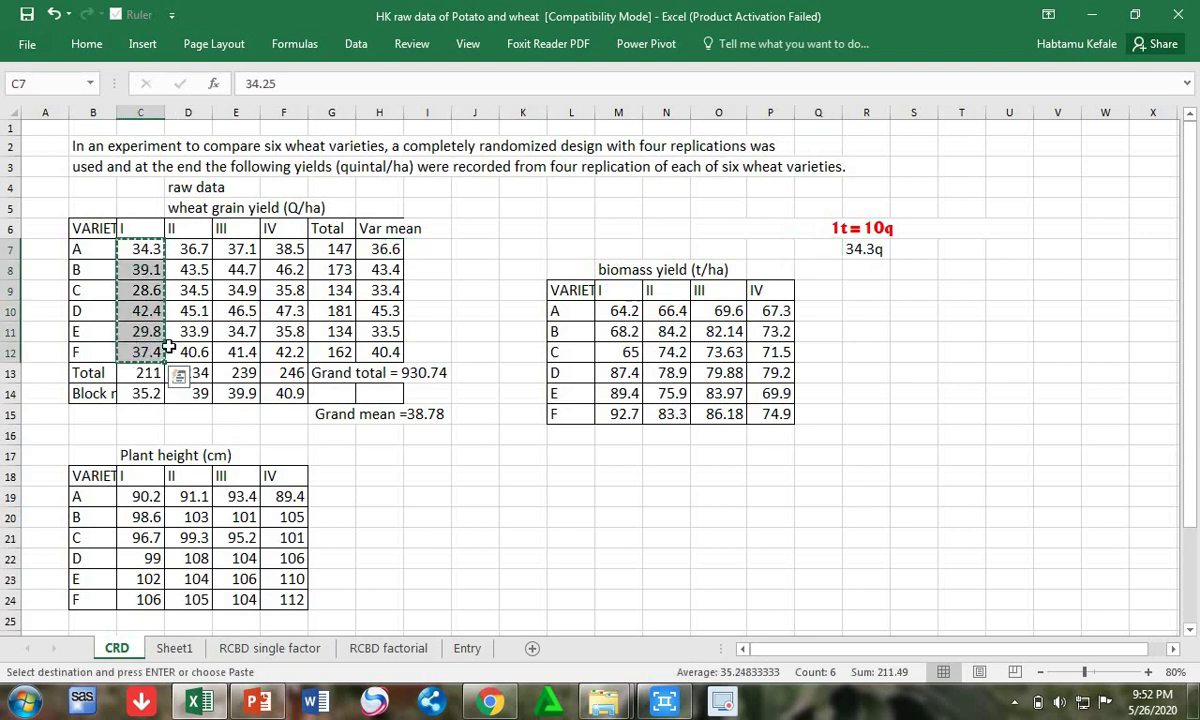
{"action": "left_click", "coordinate": [996, 270]}
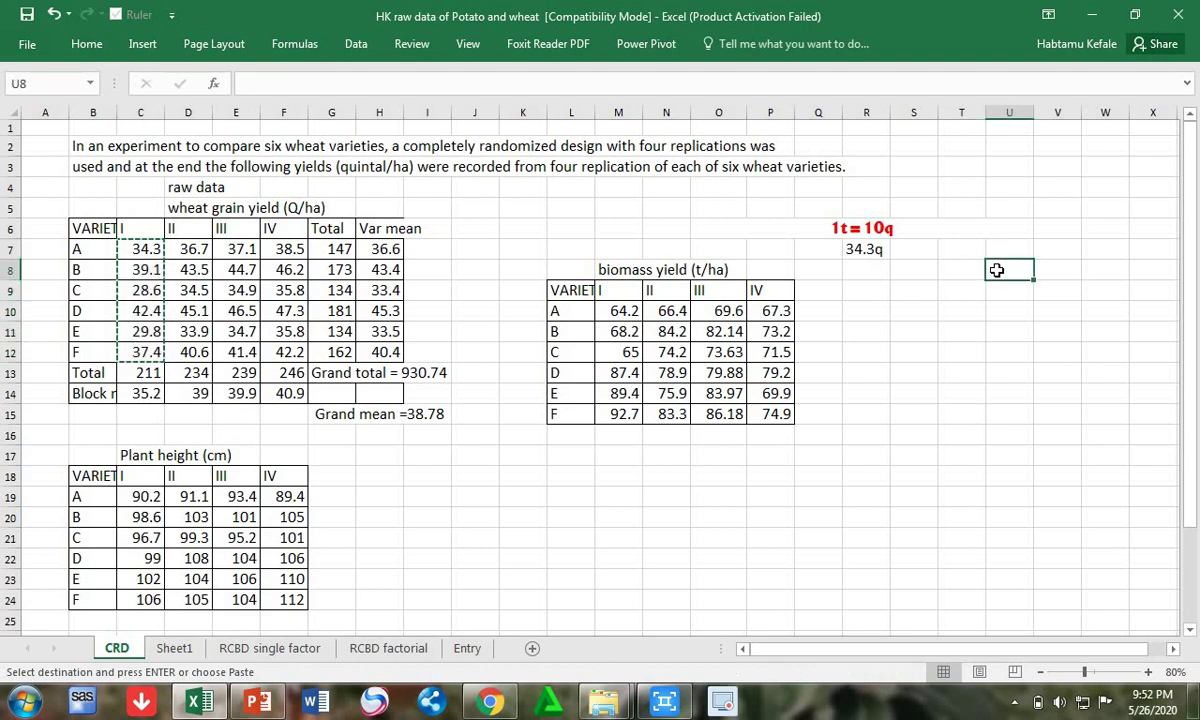
{"action": "key", "text": "ctrl+v"}
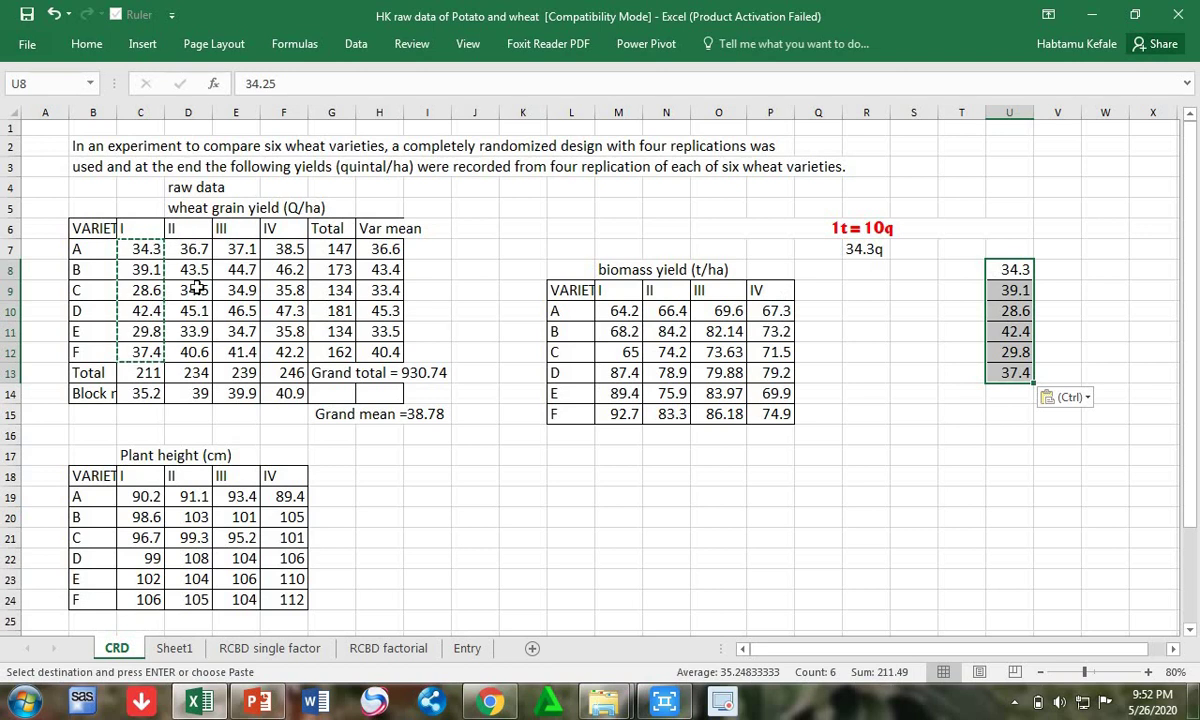
{"action": "left_click_drag", "start_coordinate": [200, 249], "coordinate": [203, 355]}
{"action": "key", "text": "ctrl+c"}
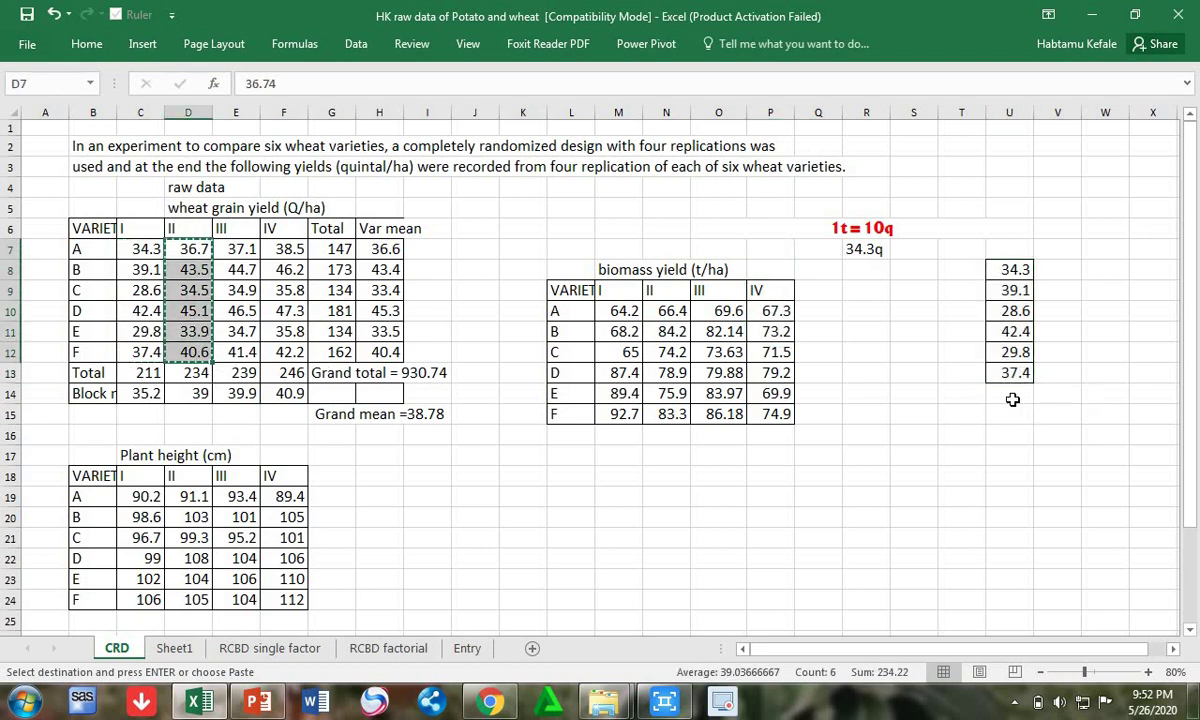
{"action": "left_click", "coordinate": [1011, 396]}
{"action": "key", "text": "ctrl+v"}
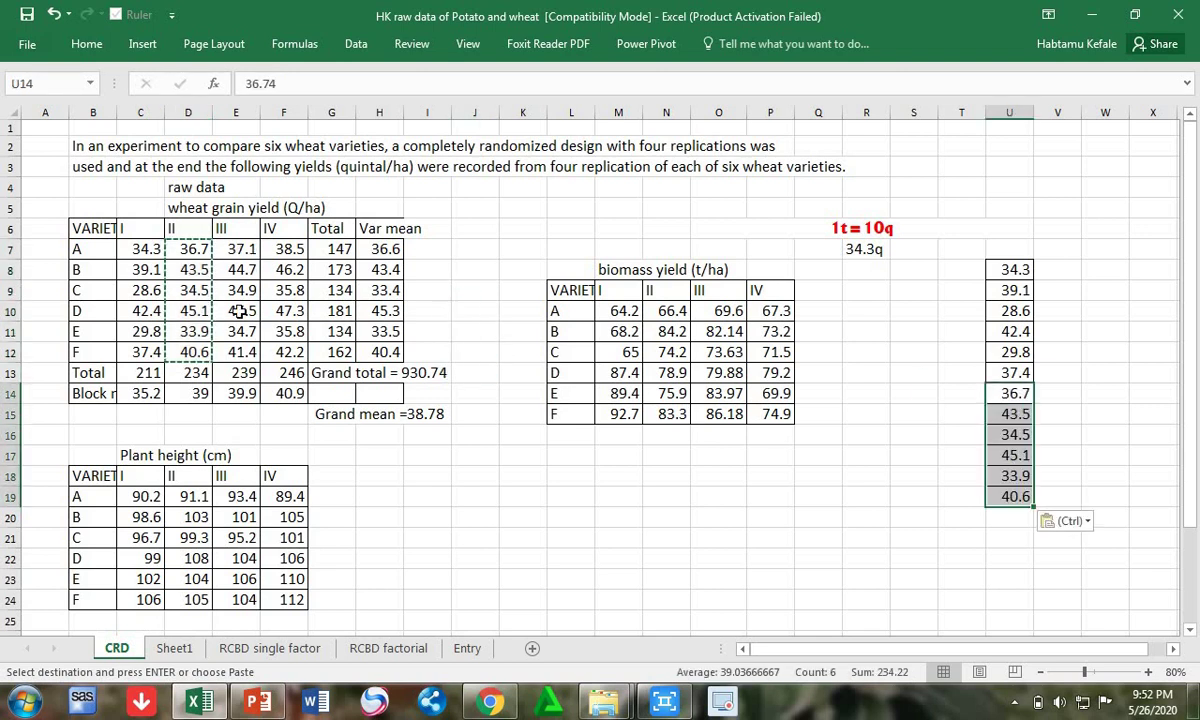
- Copy the wheat grain yields of replications III and IV into column U, stacked from U20 and U26
{"action": "left_click_drag", "start_coordinate": [240, 249], "coordinate": [243, 348]}
{"action": "key", "text": "ctrl+c"}
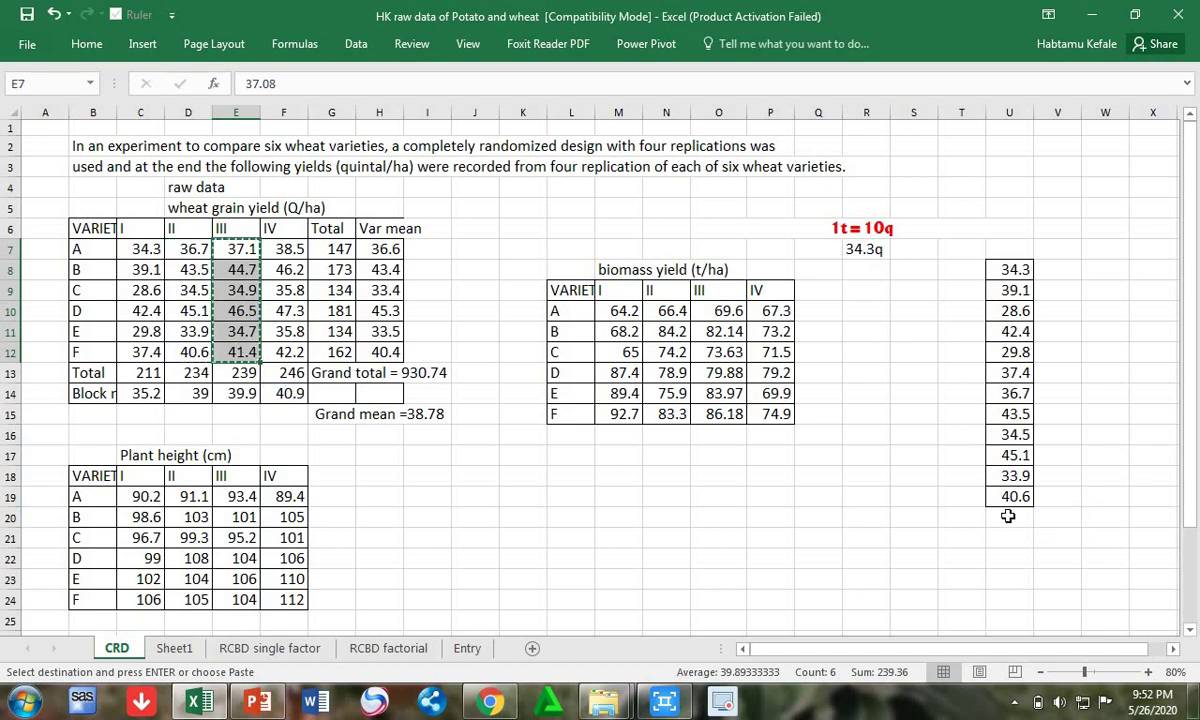
{"action": "left_click", "coordinate": [1008, 516]}
{"action": "key", "text": "ctrl+v"}
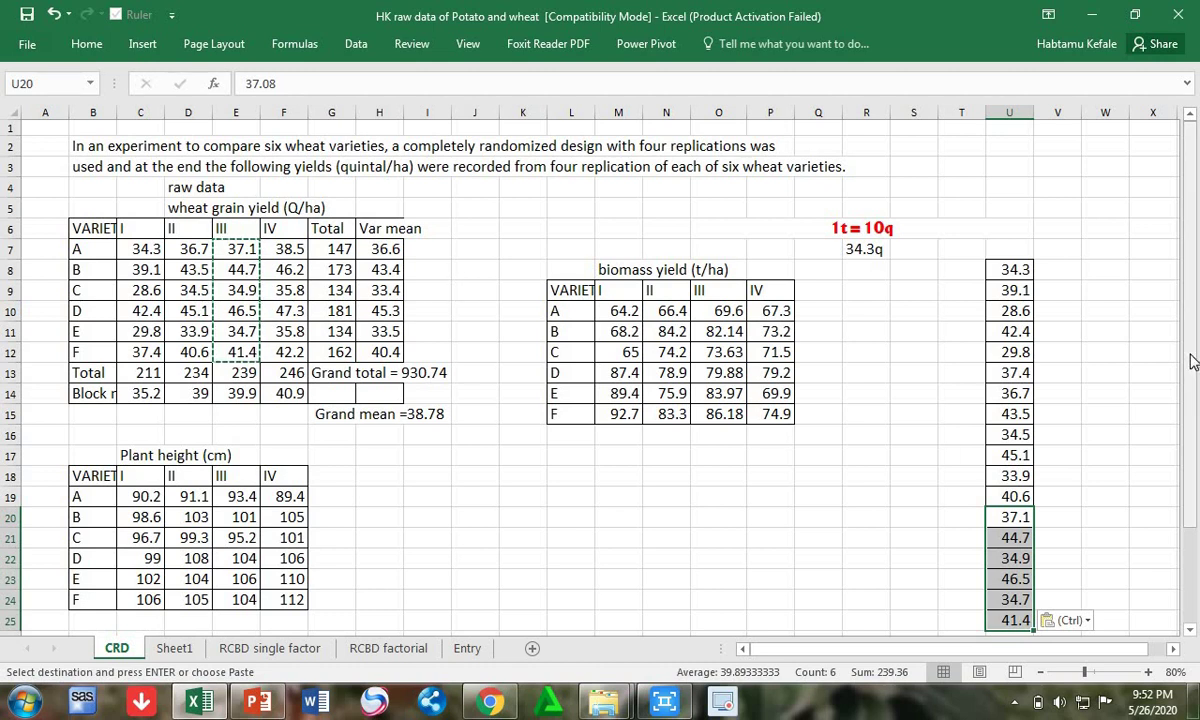
{"action": "left_click_drag", "start_coordinate": [1187, 350], "coordinate": [1187, 444]}
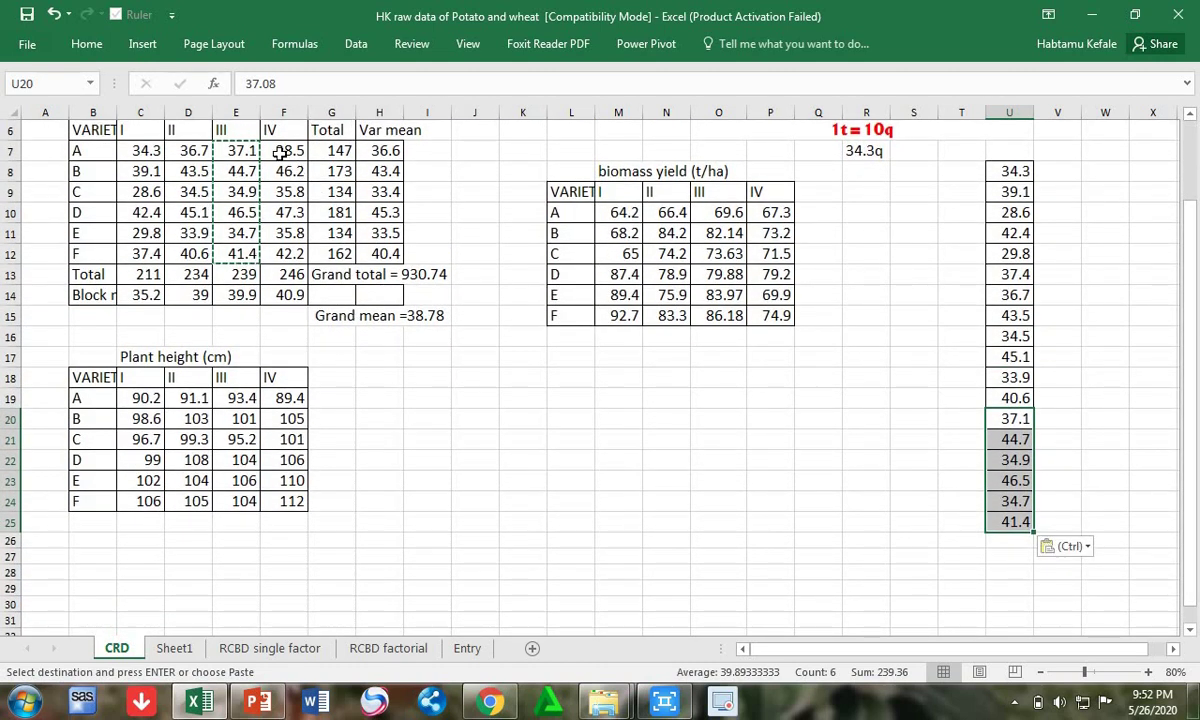
{"action": "left_click_drag", "start_coordinate": [281, 152], "coordinate": [289, 252]}
{"action": "key", "text": "ctrl+c"}
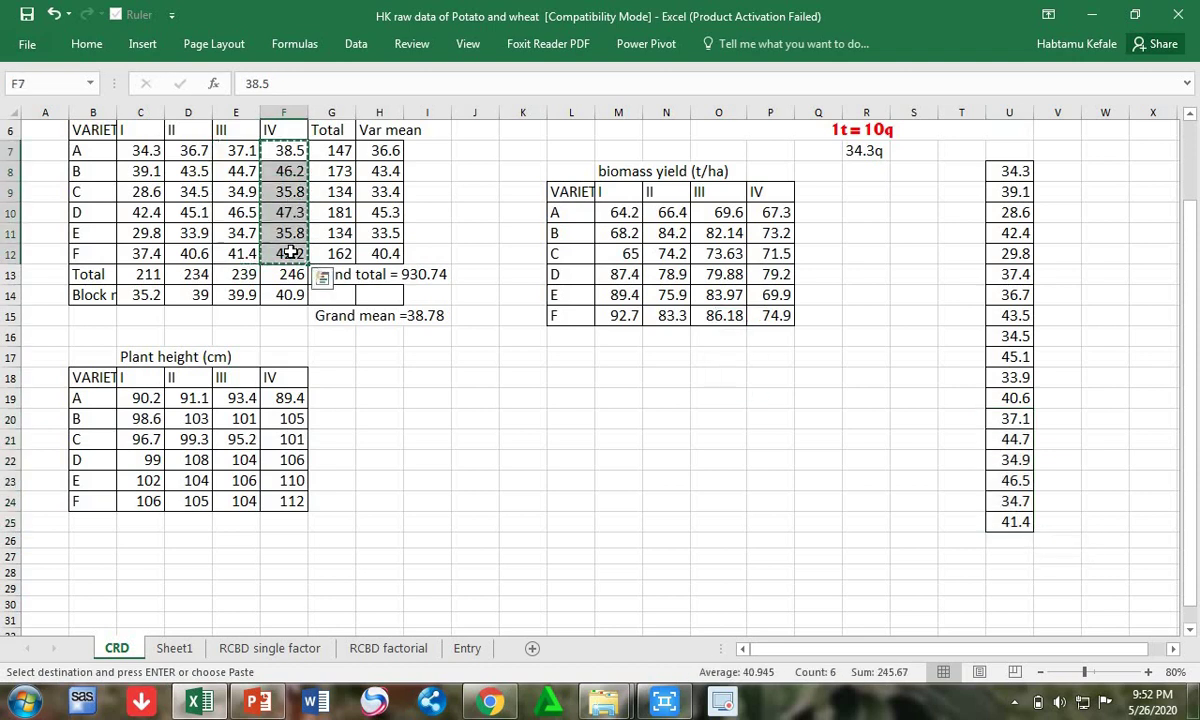
{"action": "left_click", "coordinate": [1004, 539]}
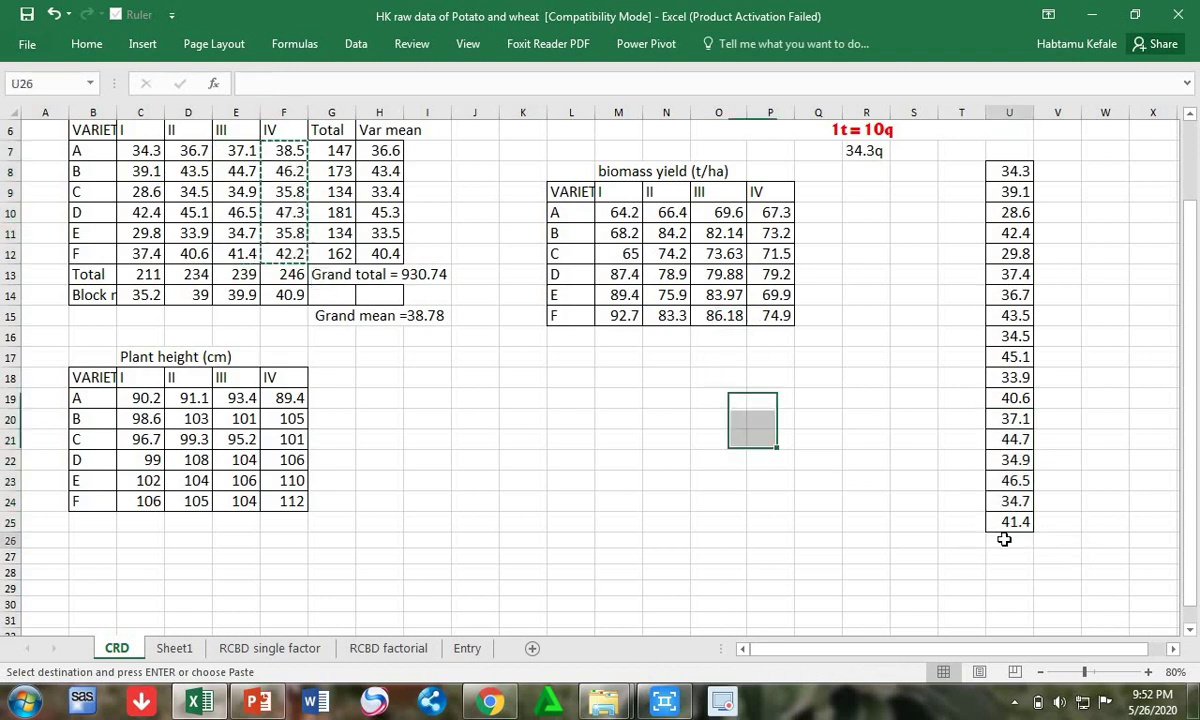
{"action": "key", "text": "ctrl+v"}
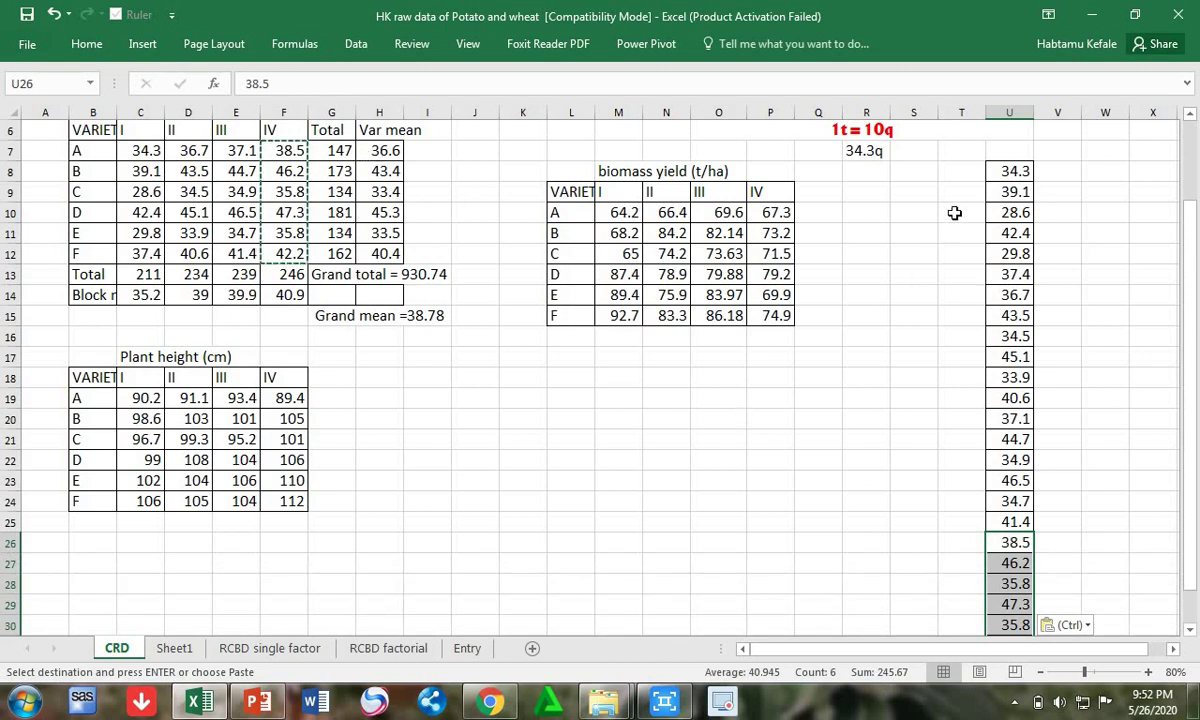
- Enter the variety labels A to F in T8:T13 beside the replication I grain yields
{"action": "left_click", "coordinate": [953, 170]}
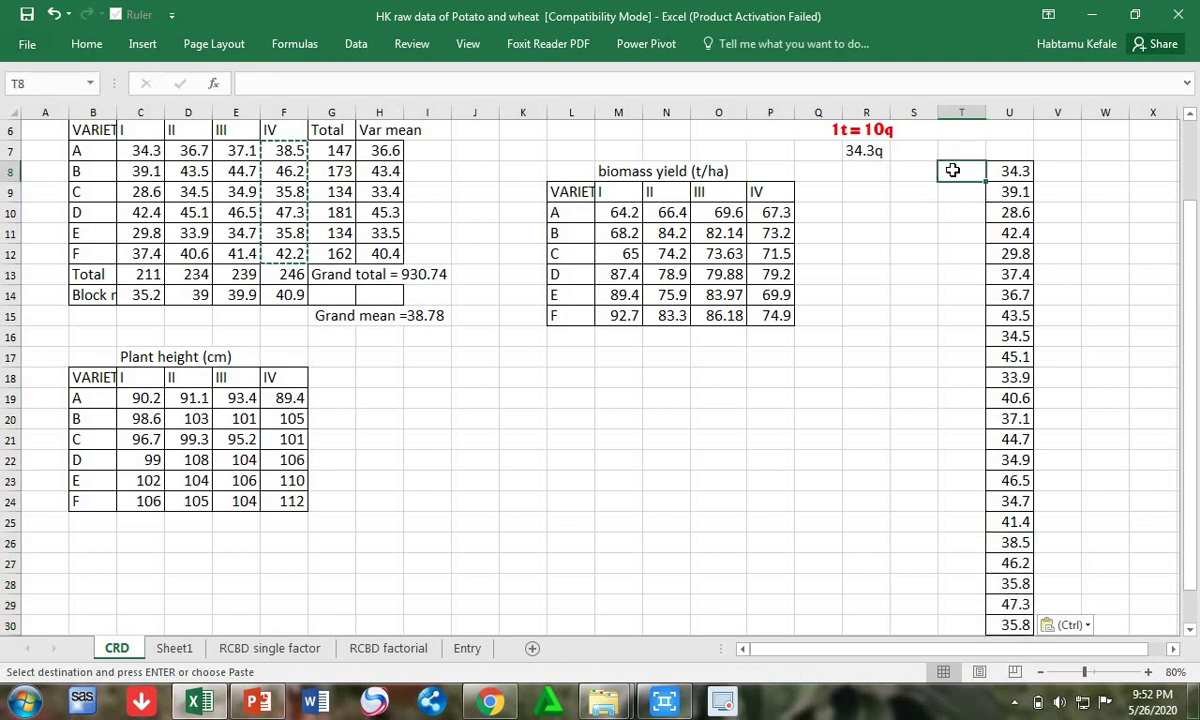
{"action": "type", "text": "A"}
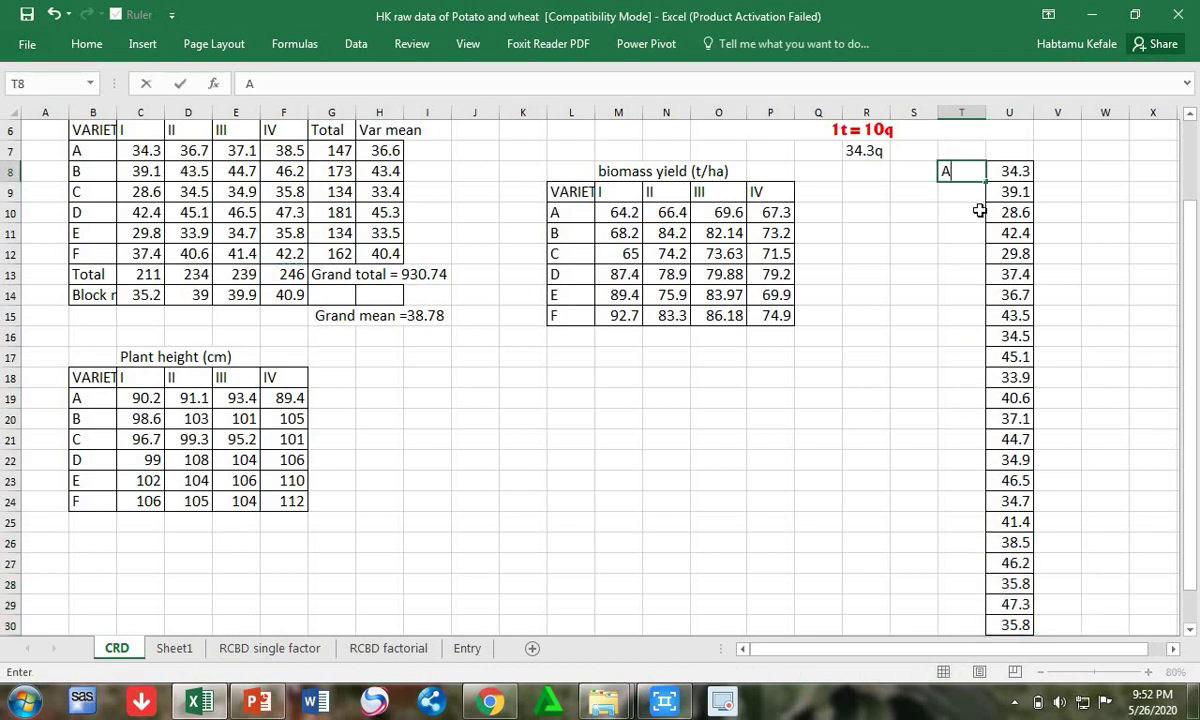
{"action": "left_click", "coordinate": [957, 194]}
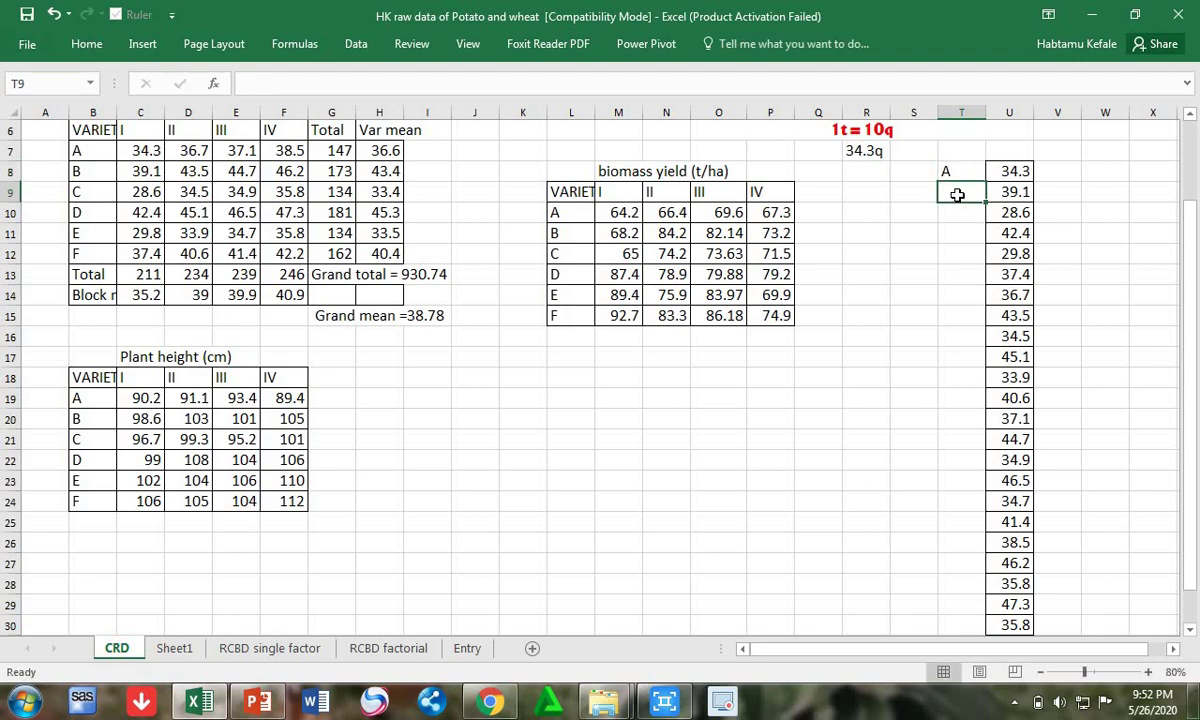
{"action": "type", "text": "B"}
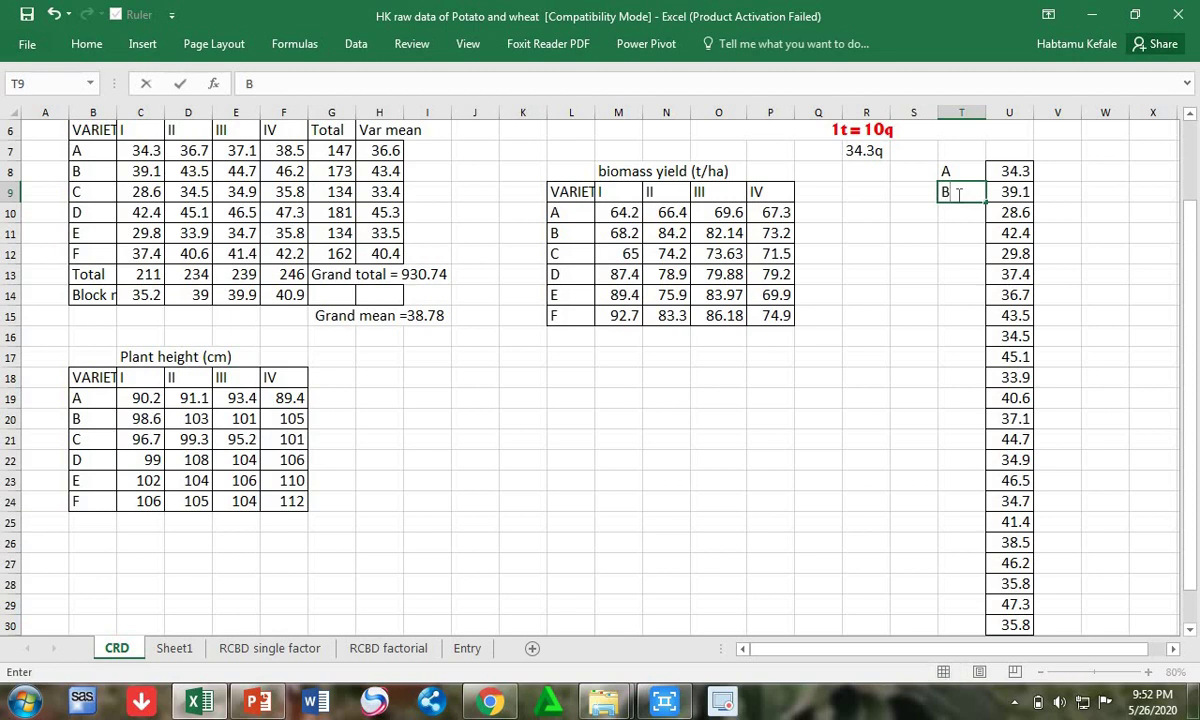
{"action": "key", "text": "Return"}
{"action": "type", "text": "C"}
{"action": "key", "text": "Return"}
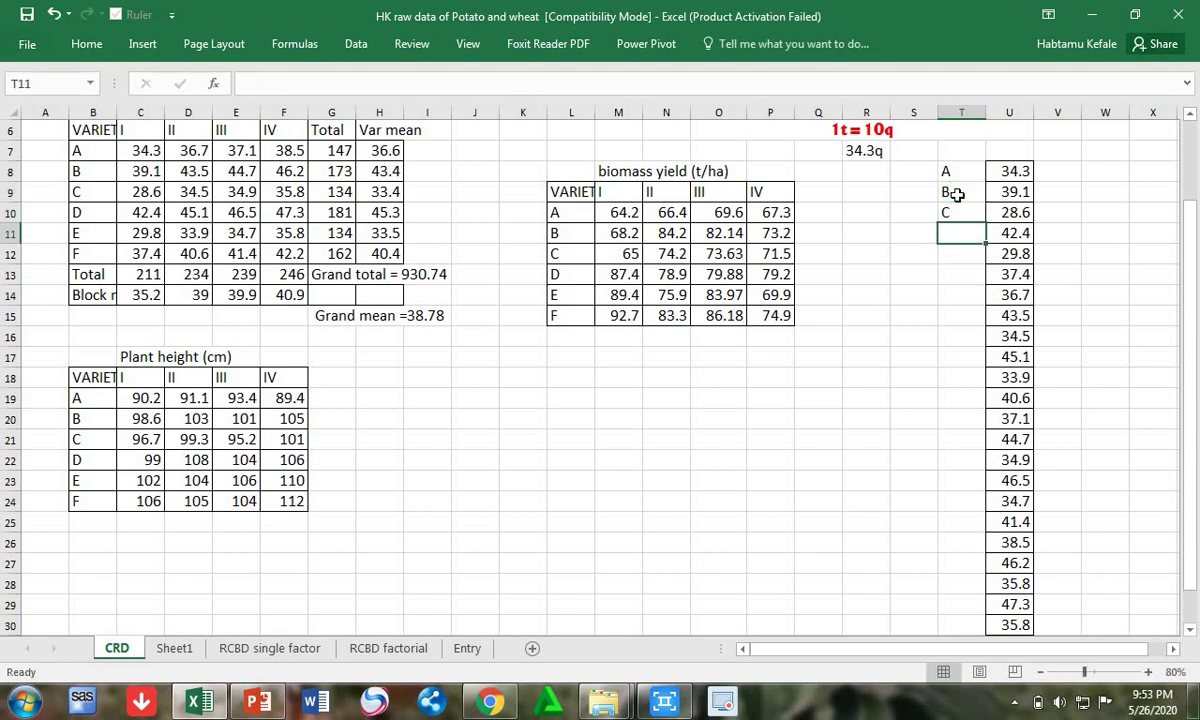
{"action": "type", "text": "D"}
{"action": "key", "text": "Return"}
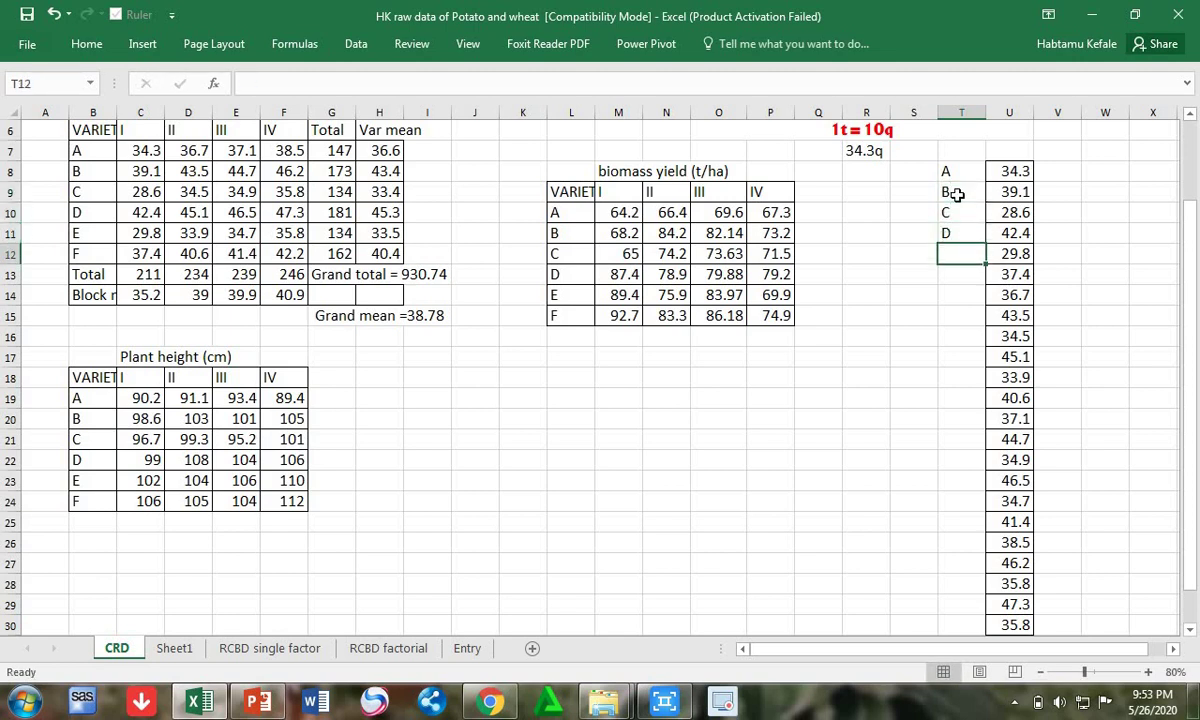
{"action": "type", "text": "E"}
{"action": "key", "text": "Return"}
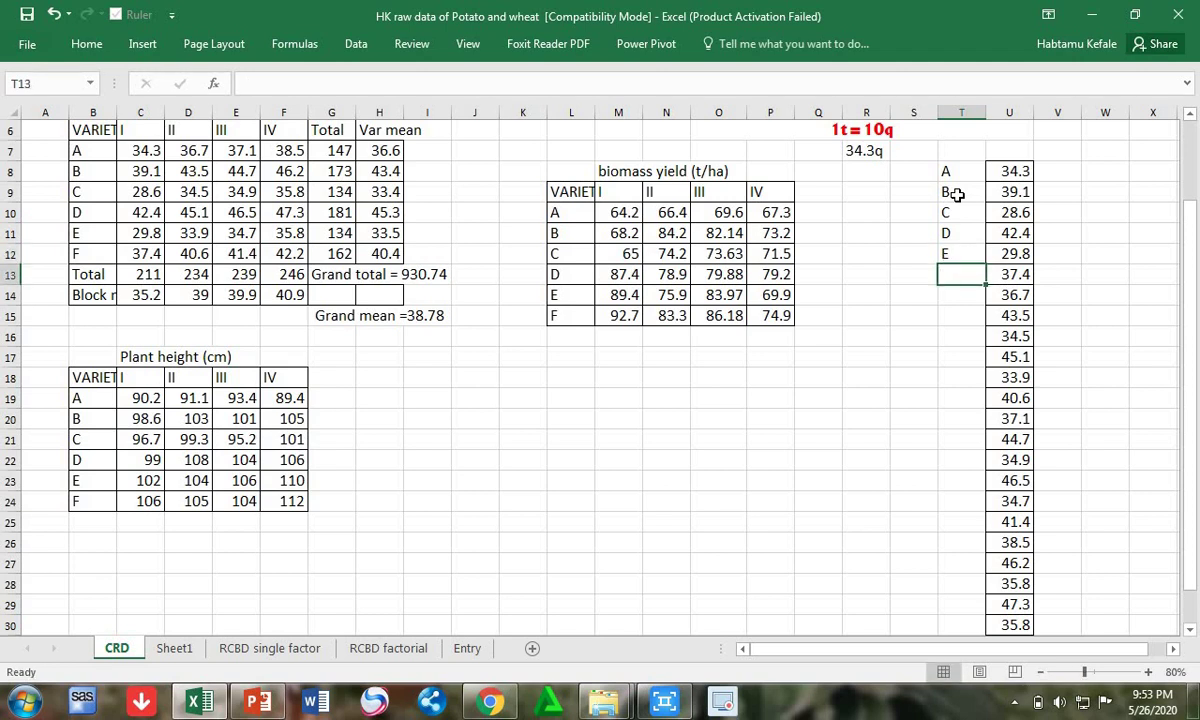
{"action": "type", "text": "F"}
{"action": "key", "text": "Return"}
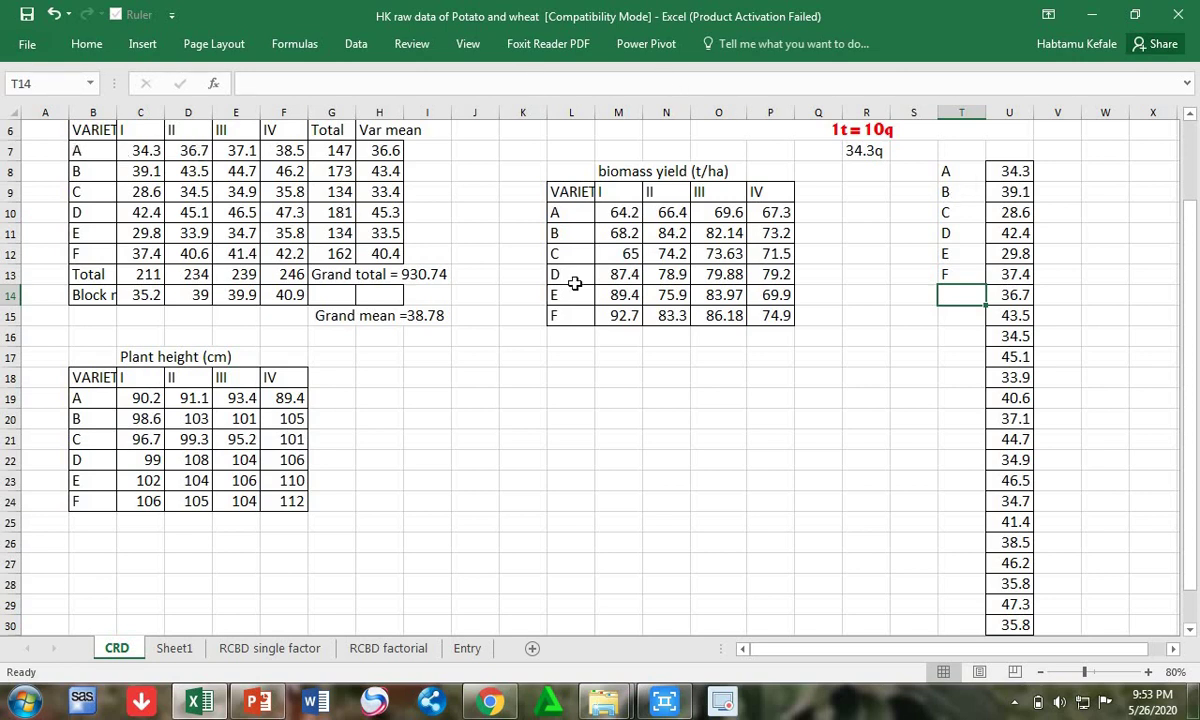
- Enter the variety labels A to F in T14:T19 beside the replication II grain yields
{"action": "type", "text": "A"}
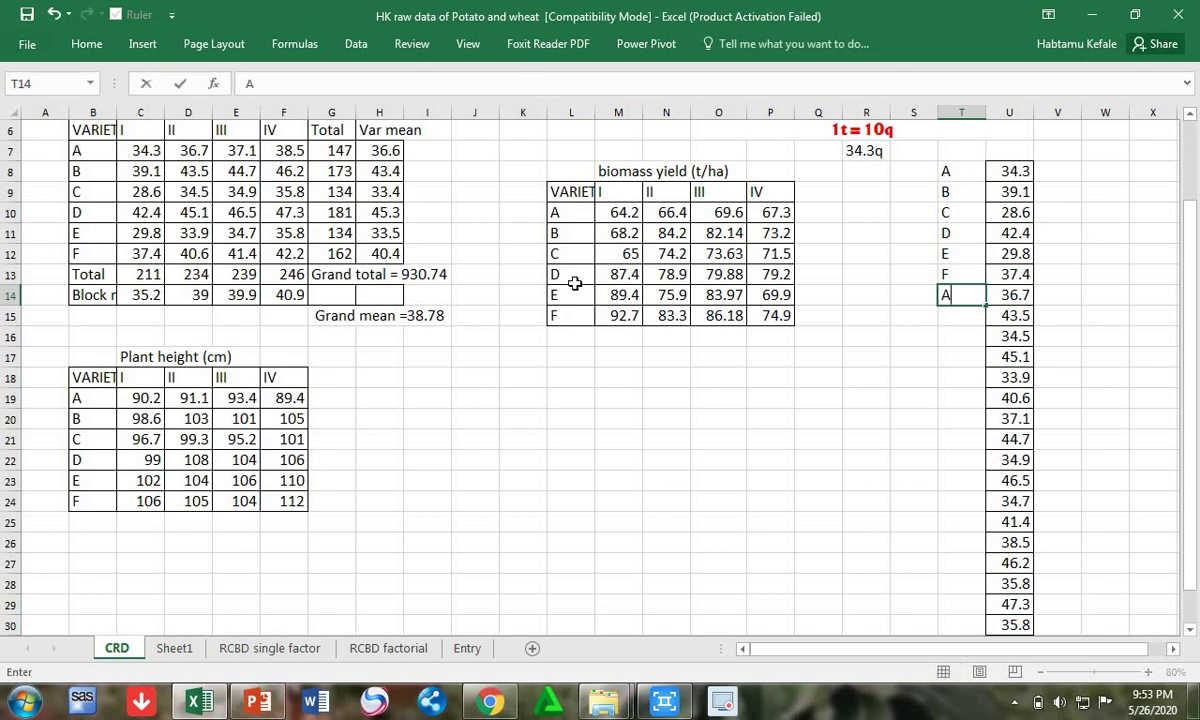
{"action": "left_click", "coordinate": [958, 315]}
{"action": "type", "text": "B"}
{"action": "left_click", "coordinate": [957, 338]}
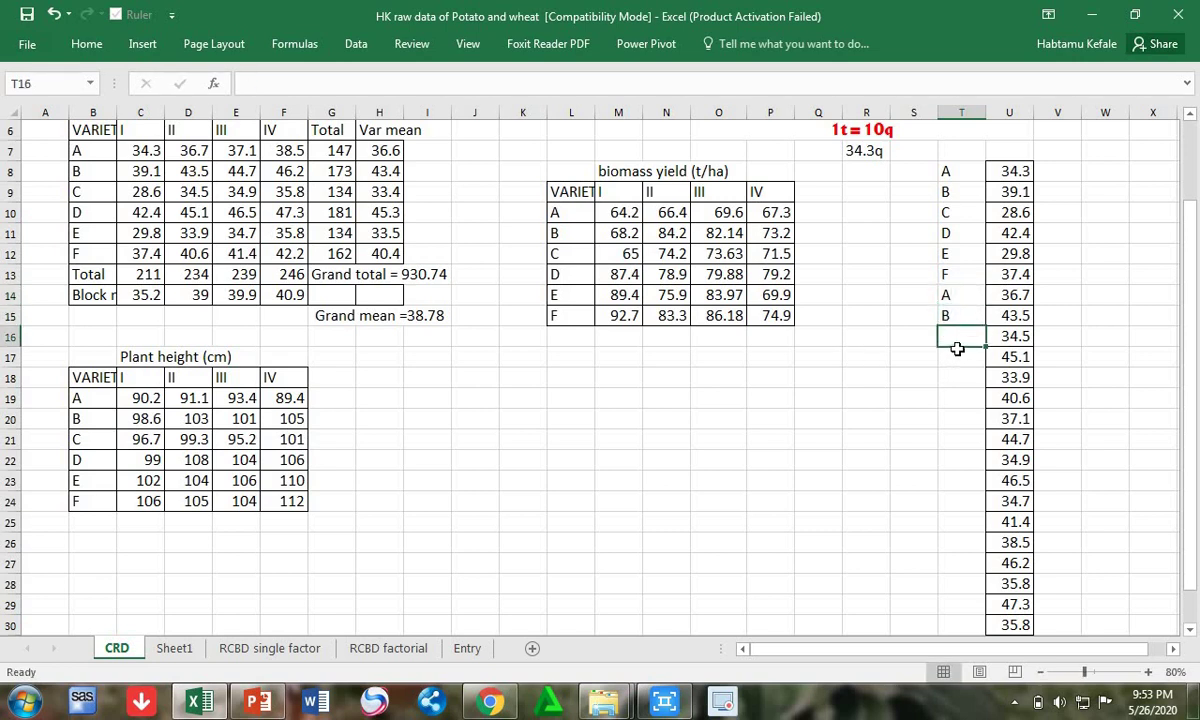
{"action": "type", "text": "C"}
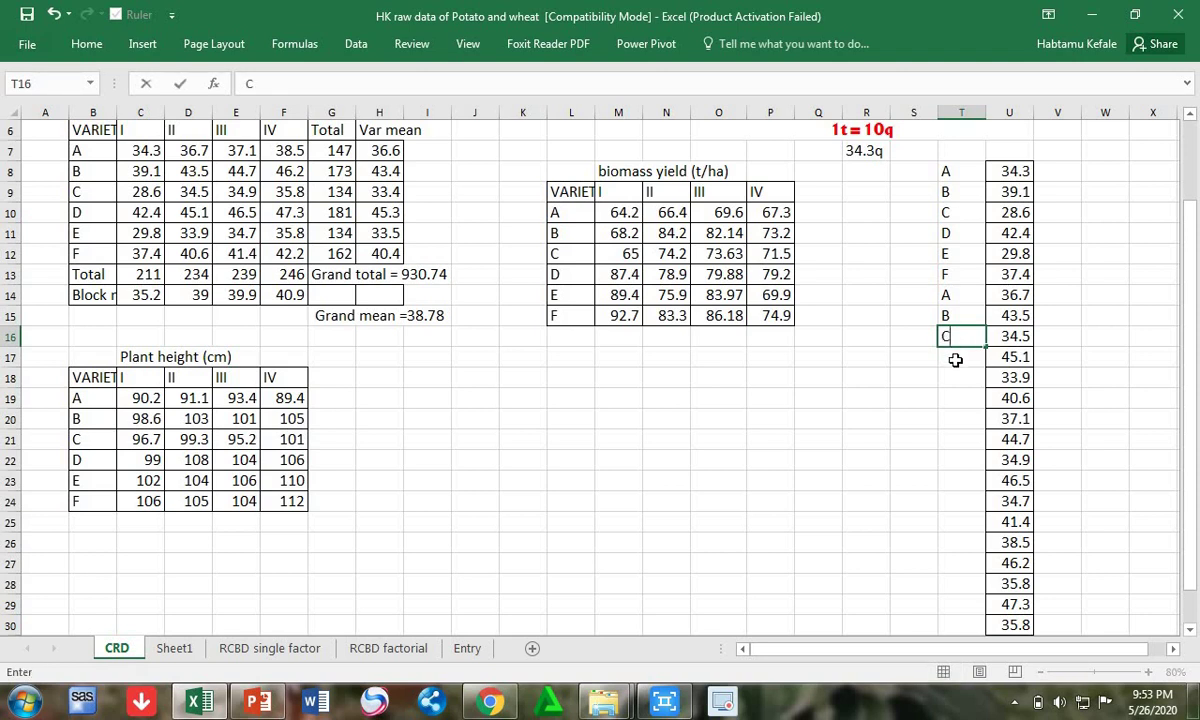
{"action": "left_click", "coordinate": [955, 360]}
{"action": "type", "text": "D"}
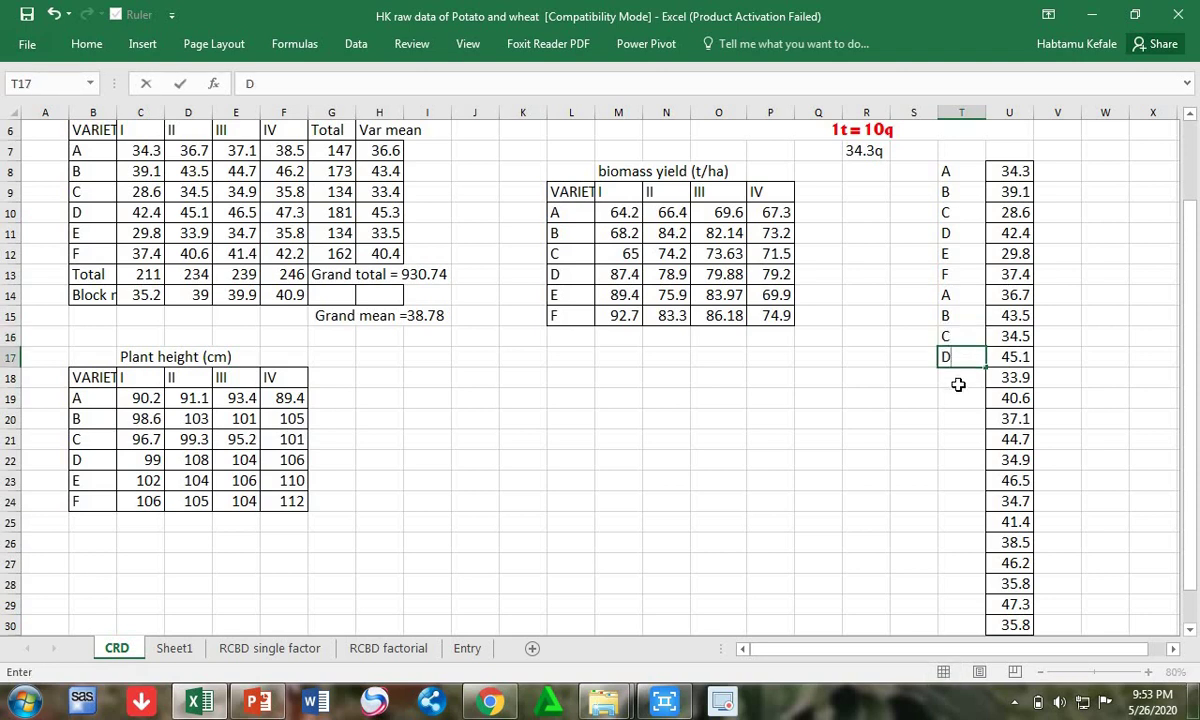
{"action": "left_click", "coordinate": [958, 380]}
{"action": "type", "text": "E"}
{"action": "left_click", "coordinate": [957, 401]}
{"action": "type", "text": "F"}
- Enter the variety labels A to F in T20:T25 beside the replication III grain yields
{"action": "left_click", "coordinate": [952, 422]}
{"action": "type", "text": "A"}
{"action": "left_click", "coordinate": [952, 441]}
{"action": "type", "text": "B"}
{"action": "left_click", "coordinate": [955, 460]}
{"action": "type", "text": "C"}
{"action": "left_click", "coordinate": [954, 480]}
{"action": "type", "text": "D"}
{"action": "left_click", "coordinate": [954, 502]}
{"action": "type", "text": "E"}
{"action": "left_click", "coordinate": [954, 523]}
{"action": "type", "text": "F"}
- Enter the variety labels A to F in T26:T31 beside the replication IV grain yields
{"action": "left_click", "coordinate": [950, 543]}
{"action": "type", "text": "A"}
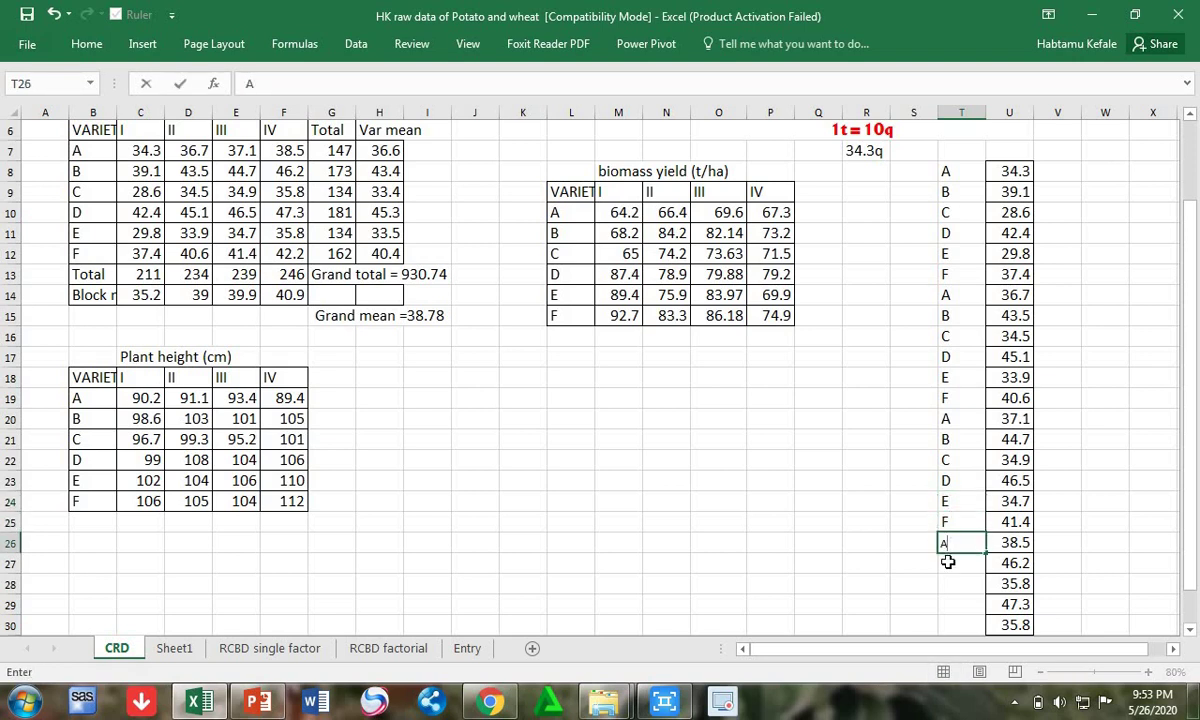
{"action": "left_click", "coordinate": [947, 563]}
{"action": "type", "text": "B"}
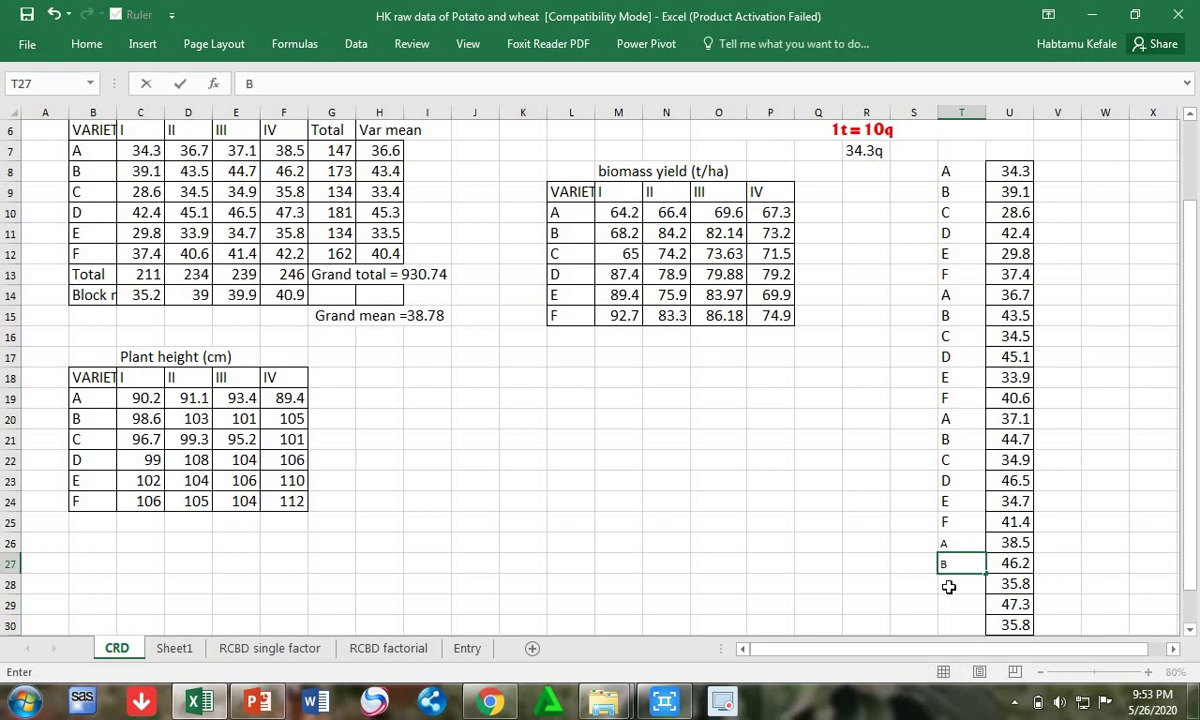
{"action": "left_click", "coordinate": [948, 586]}
{"action": "type", "text": "C"}
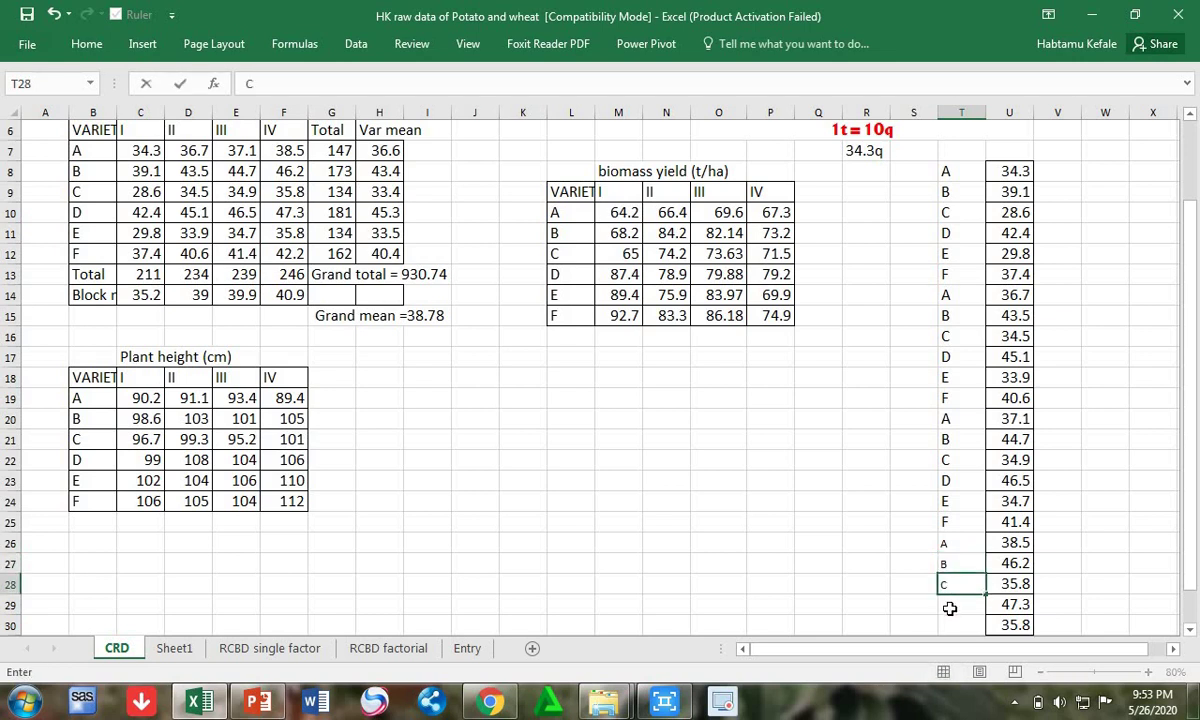
{"action": "left_click", "coordinate": [950, 608]}
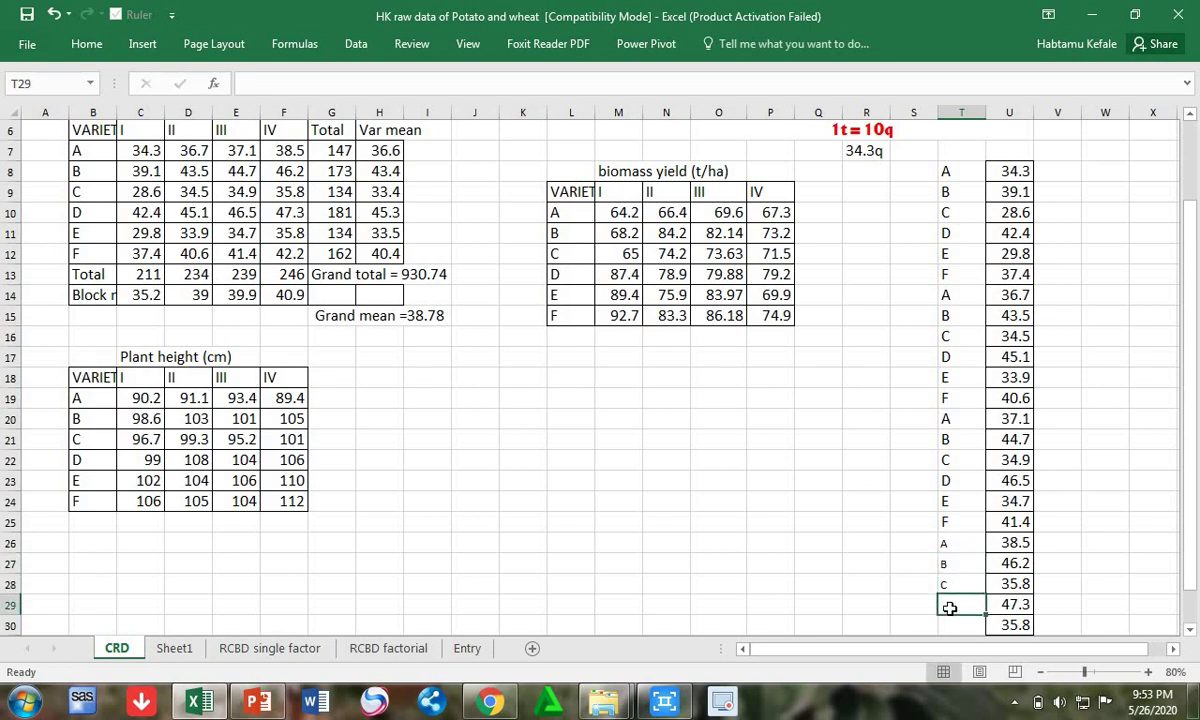
{"action": "type", "text": "D"}
{"action": "left_click", "coordinate": [950, 626]}
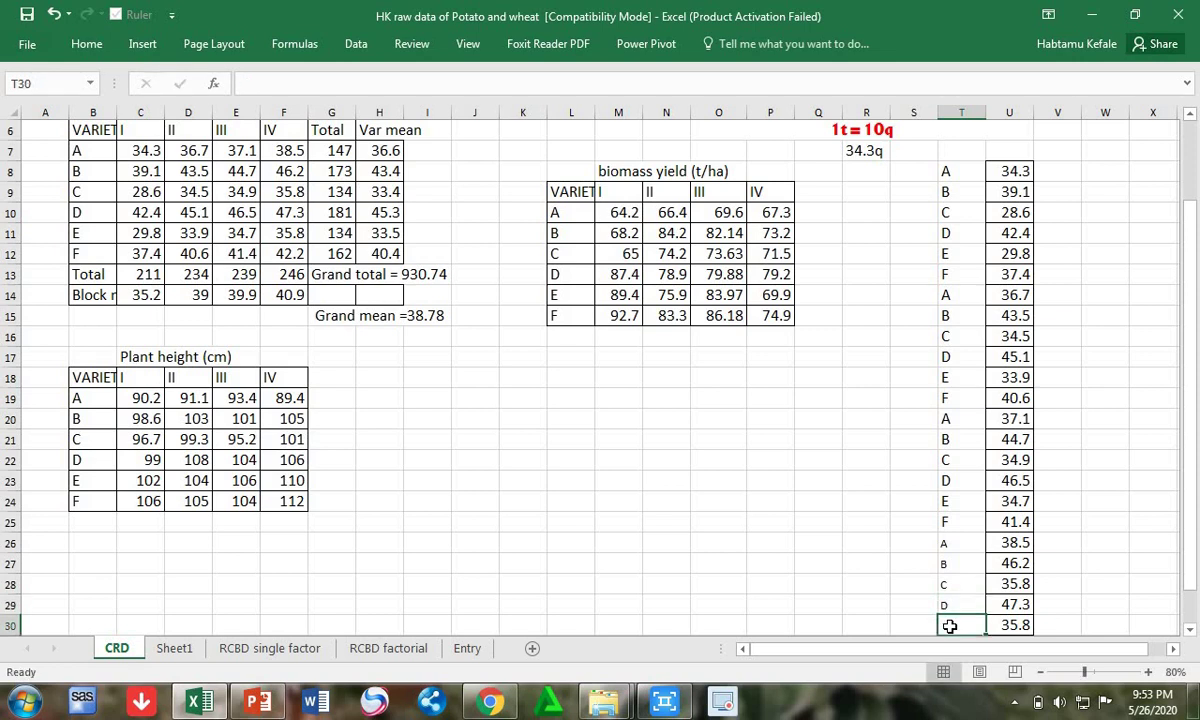
{"action": "type", "text": "E"}
{"action": "key", "text": "Return"}
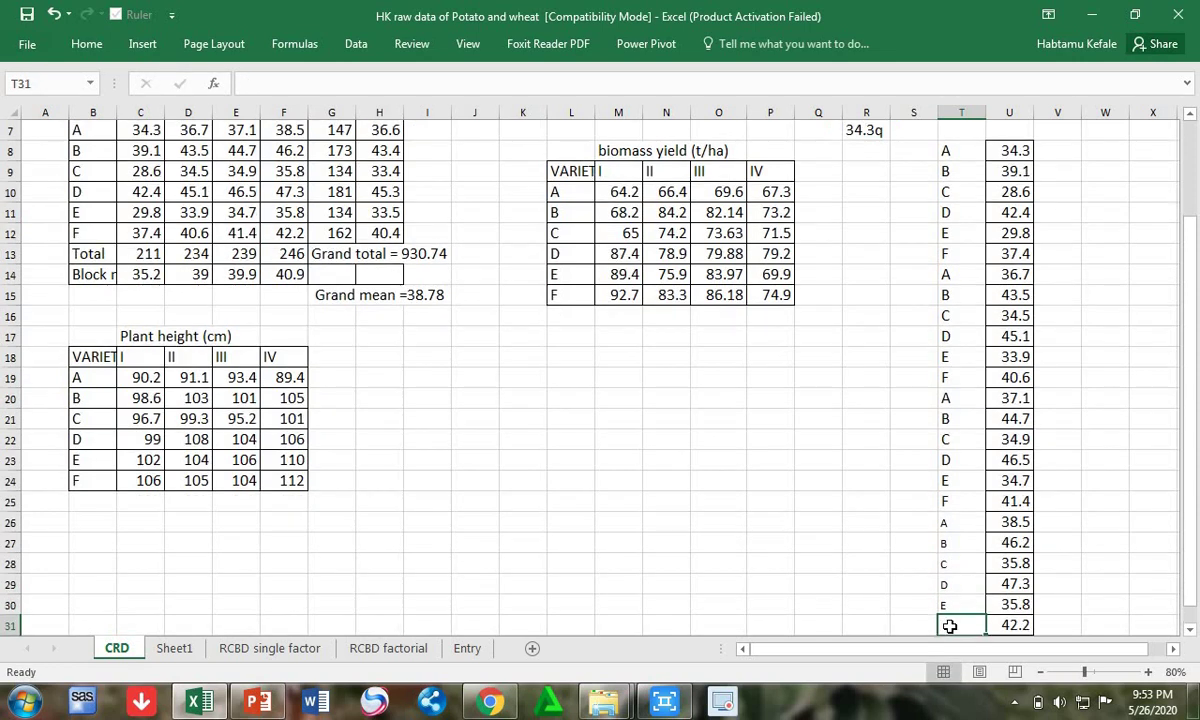
{"action": "type", "text": "F"}
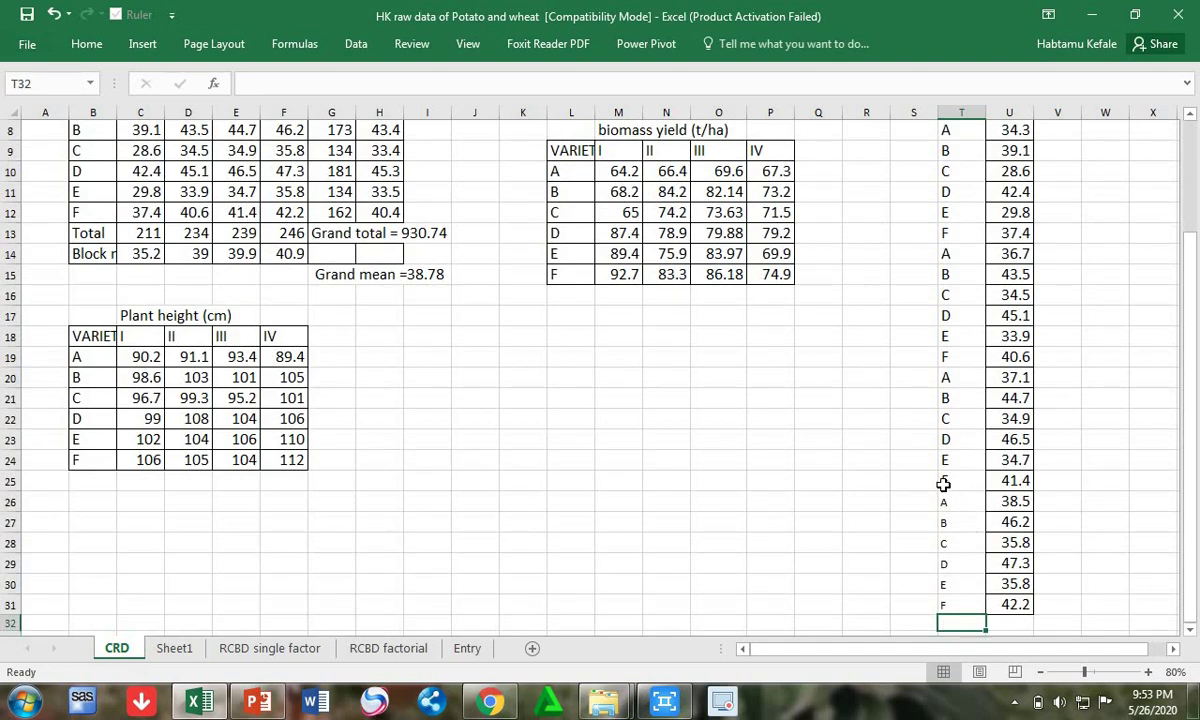
- Increase the font size of the labels and yields in T25:U31 to 18
{"action": "left_click_drag", "start_coordinate": [943, 484], "coordinate": [1020, 602]}
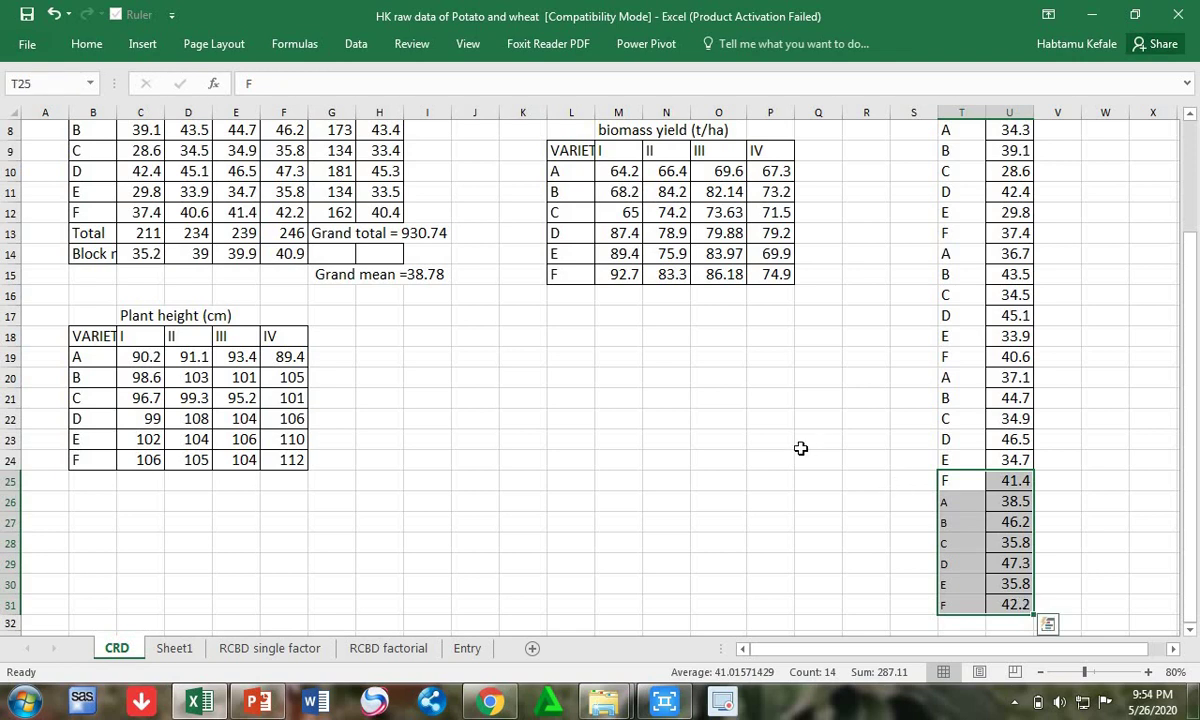
{"action": "left_click", "coordinate": [88, 44]}
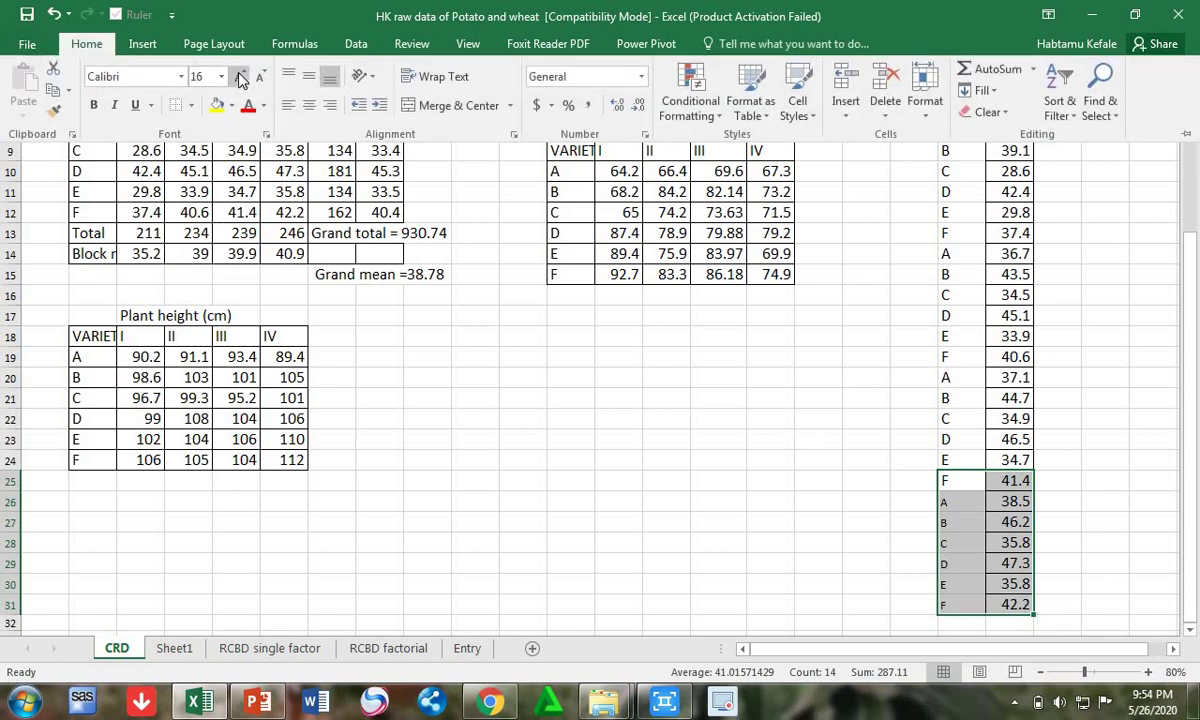
{"action": "left_click", "coordinate": [240, 77]}
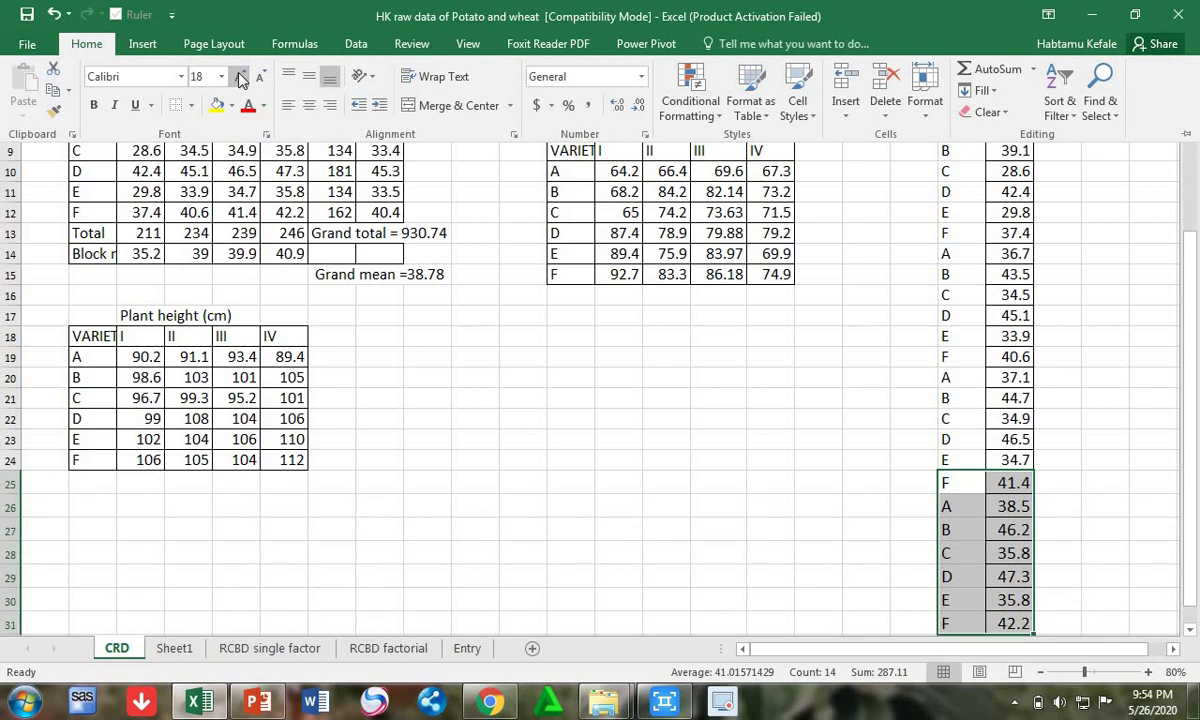
{"action": "left_click", "coordinate": [993, 365]}
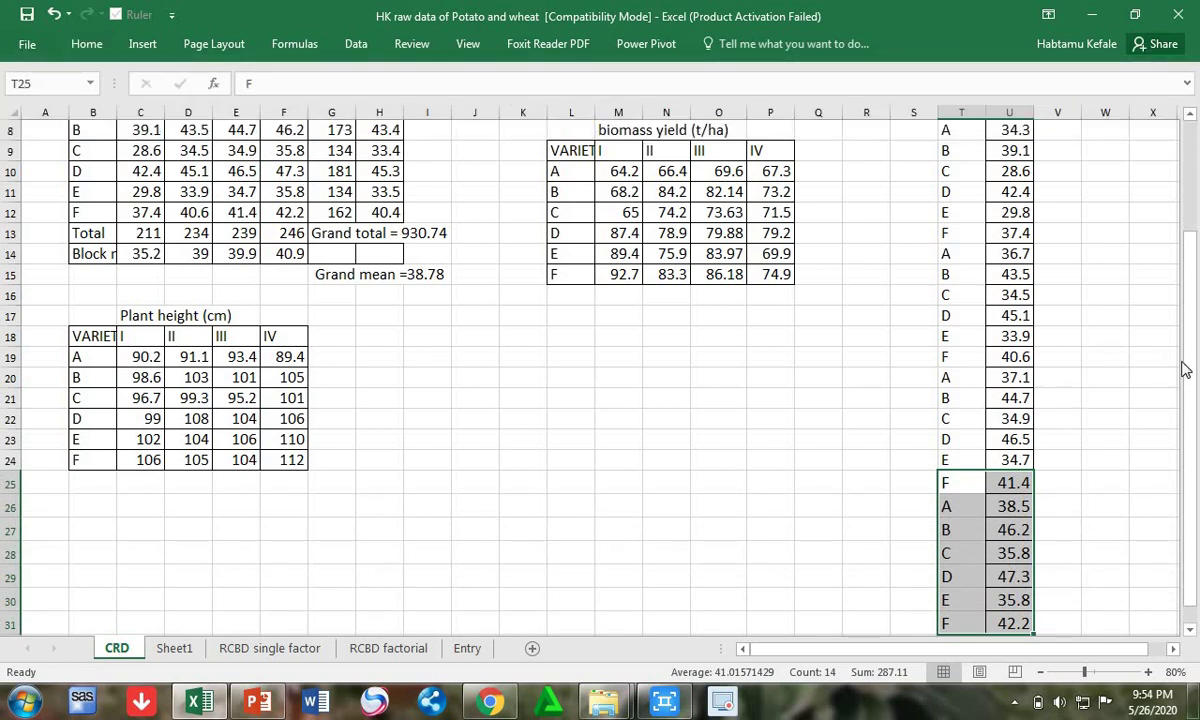
- Enter the formula =34.3/10 in V8 to convert the first grain yield from quintals to tonnes
{"action": "left_click_drag", "start_coordinate": [1186, 360], "coordinate": [1192, 200]}
{"action": "left_click_drag", "start_coordinate": [1192, 262], "coordinate": [1192, 138]}
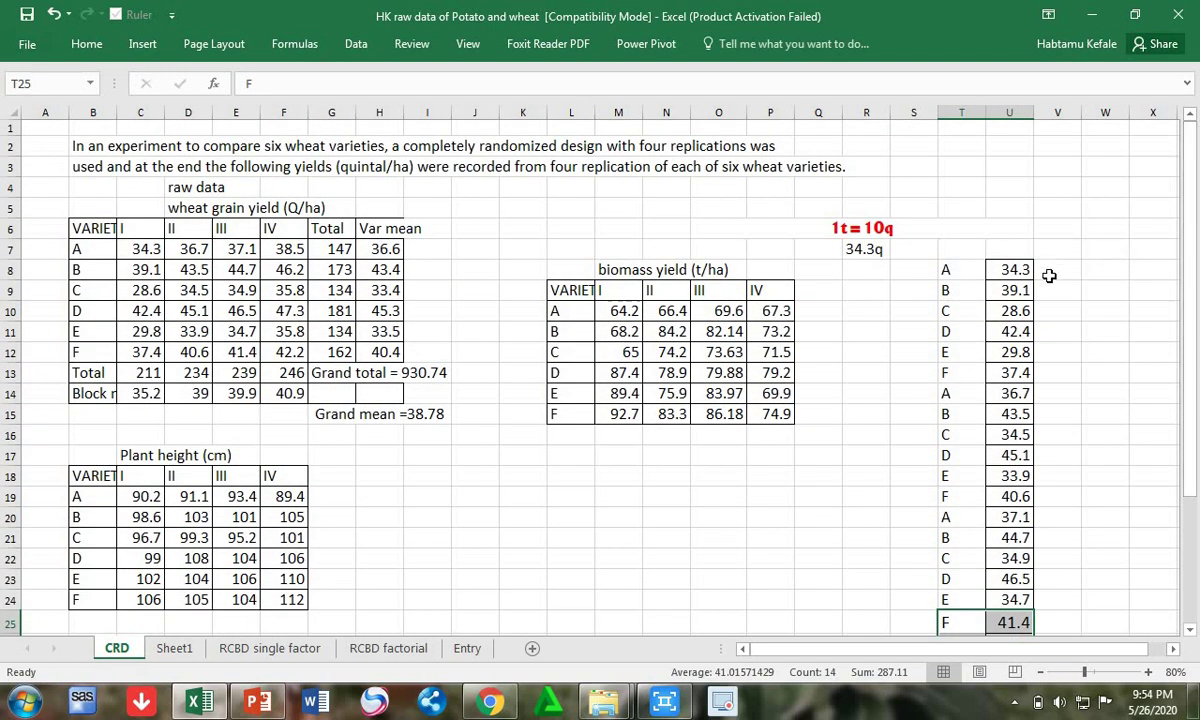
{"action": "left_click", "coordinate": [1049, 276]}
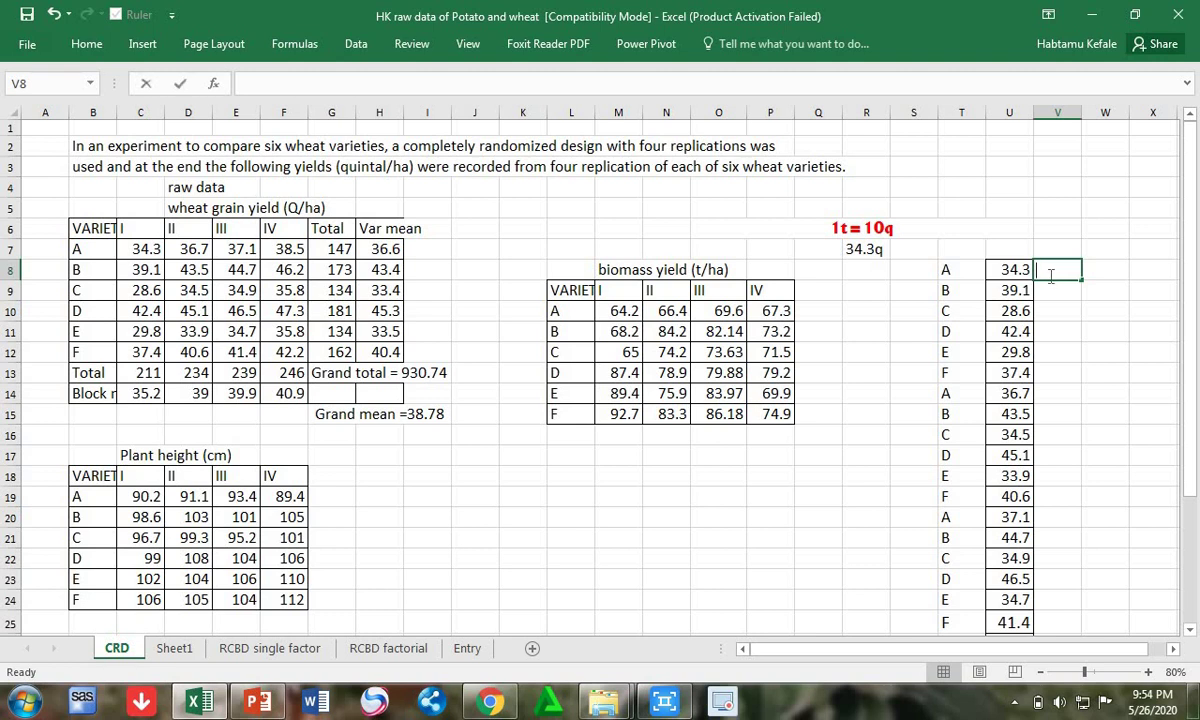
{"action": "type", "text": "="}
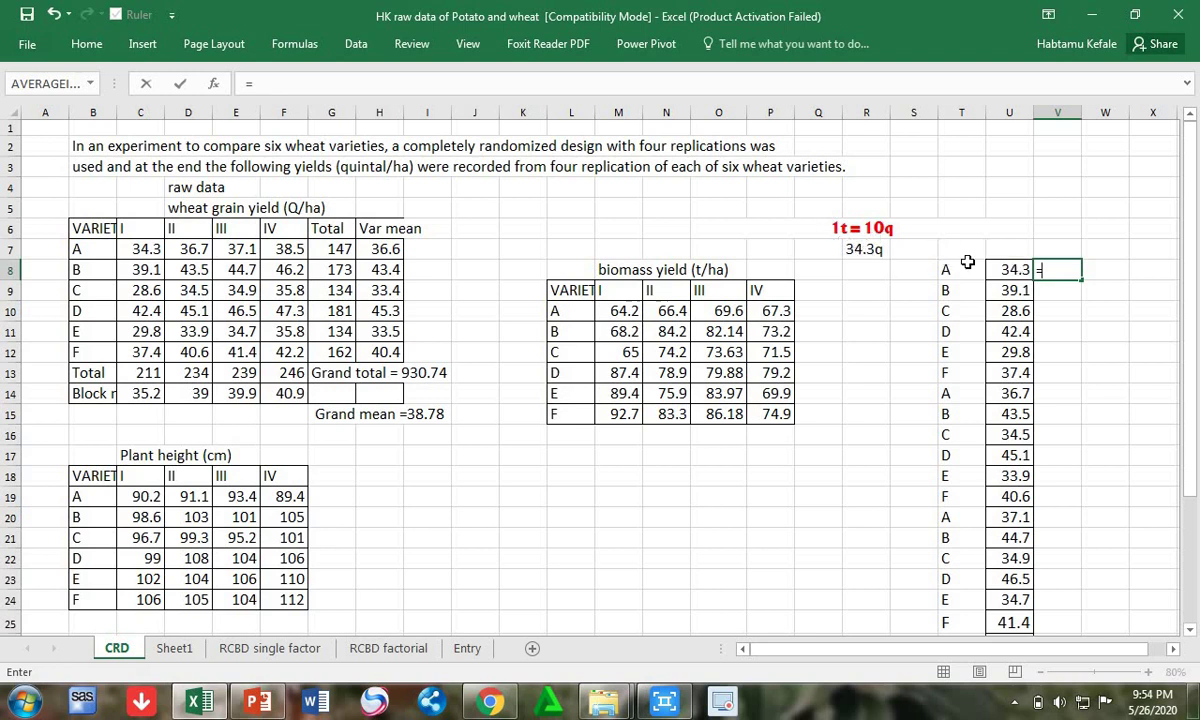
{"action": "type", "text": "34.3"}
{"action": "type", "text": "/"}
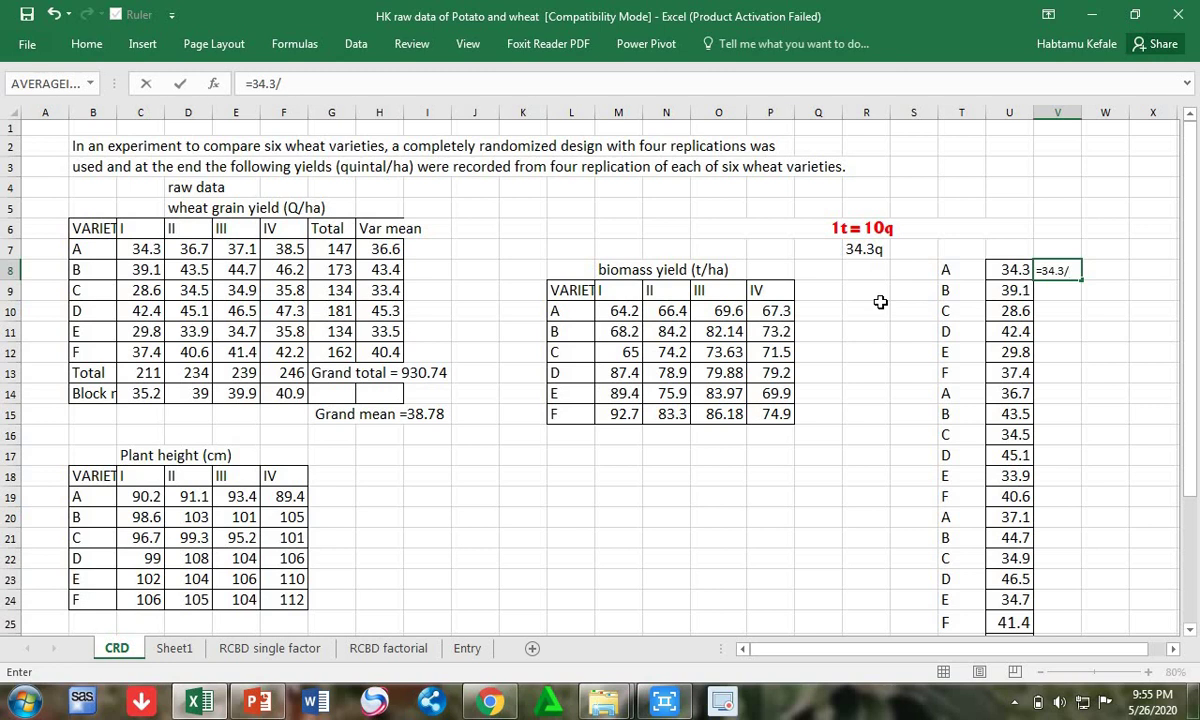
{"action": "type", "text": "10"}
{"action": "key", "text": "Return"}
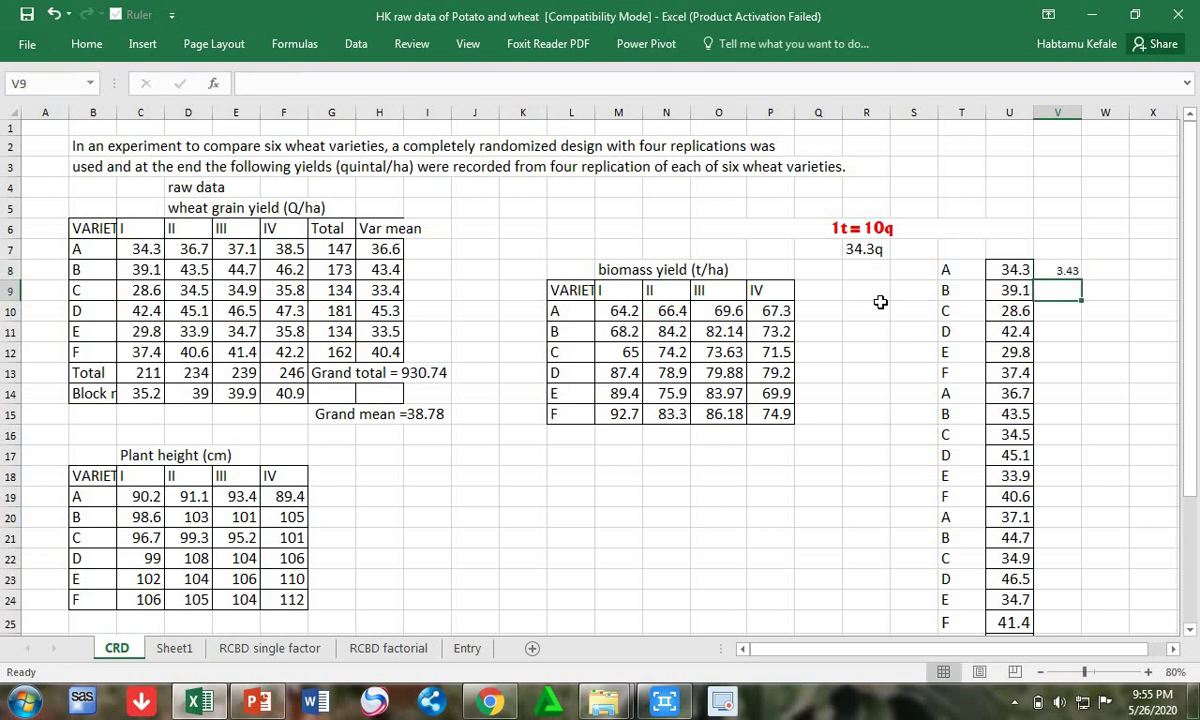
- Fill the conversion formula from V8 down to V31 alongside the stacked grain yields
{"action": "left_click", "coordinate": [1061, 269]}
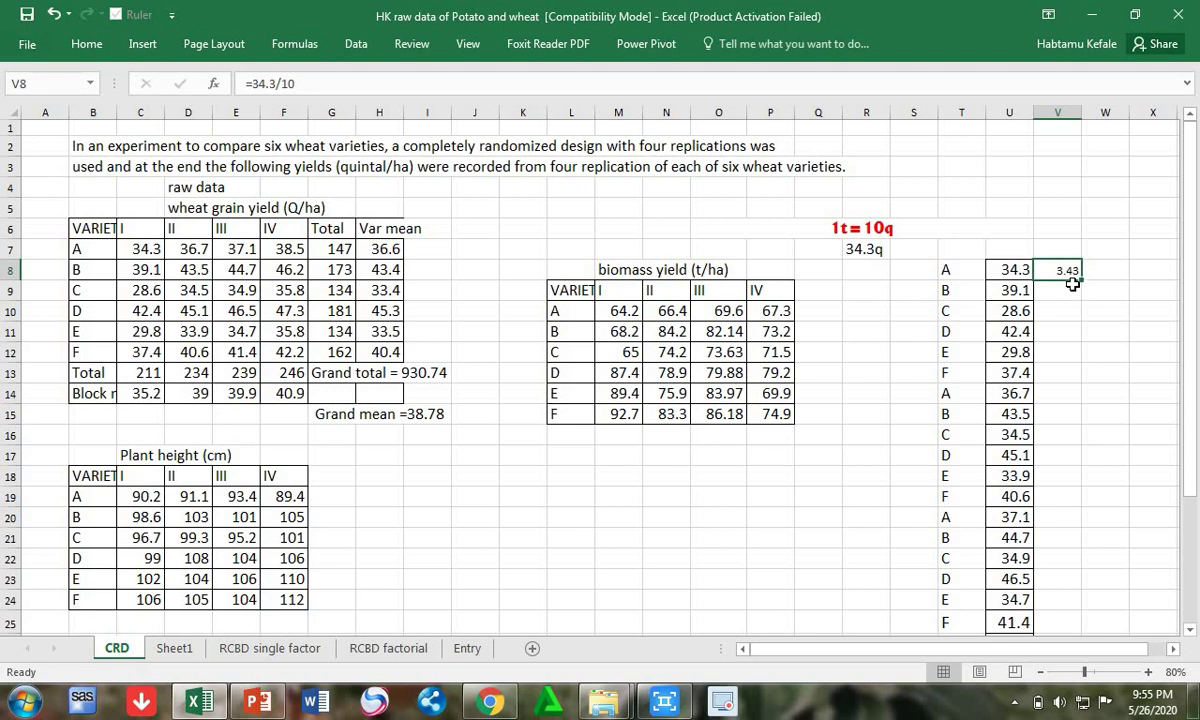
{"action": "left_click_drag", "start_coordinate": [1081, 281], "coordinate": [1070, 595]}
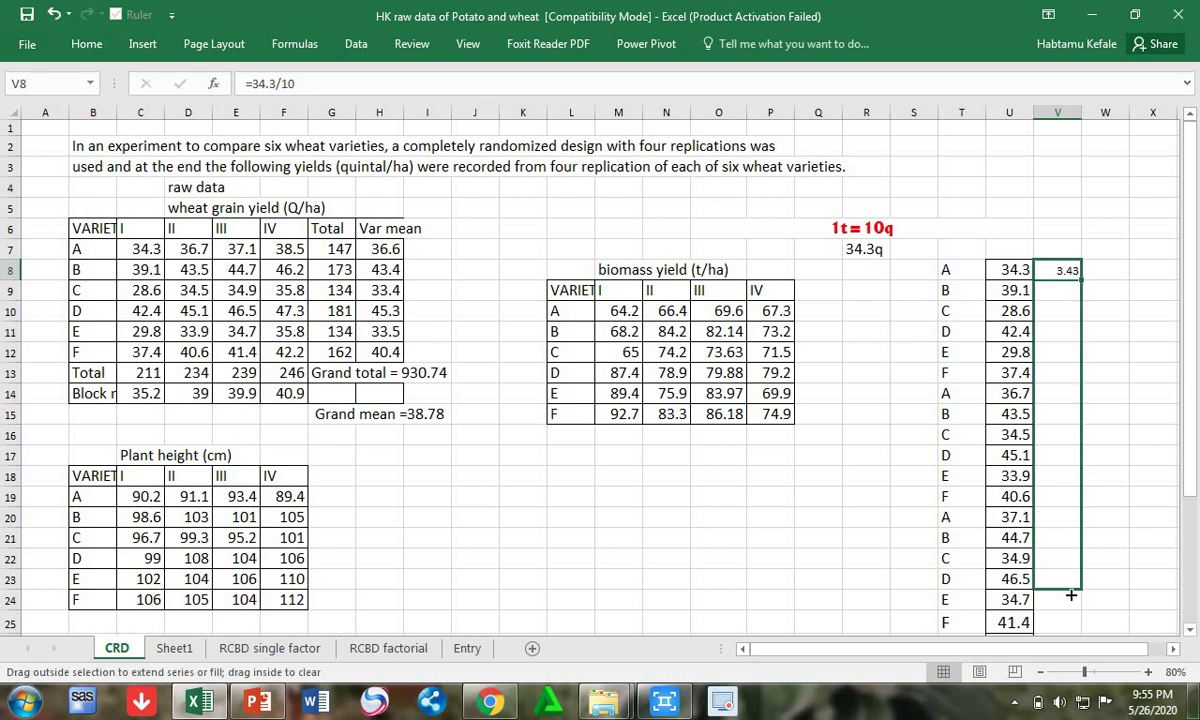
{"action": "mouse_move", "coordinate": [1070, 595]}
{"action": "left_mouse_down"}
{"action": "mouse_move", "coordinate": [1067, 648]}
{"action": "mouse_move", "coordinate": [1062, 596]}
{"action": "left_mouse_up"}
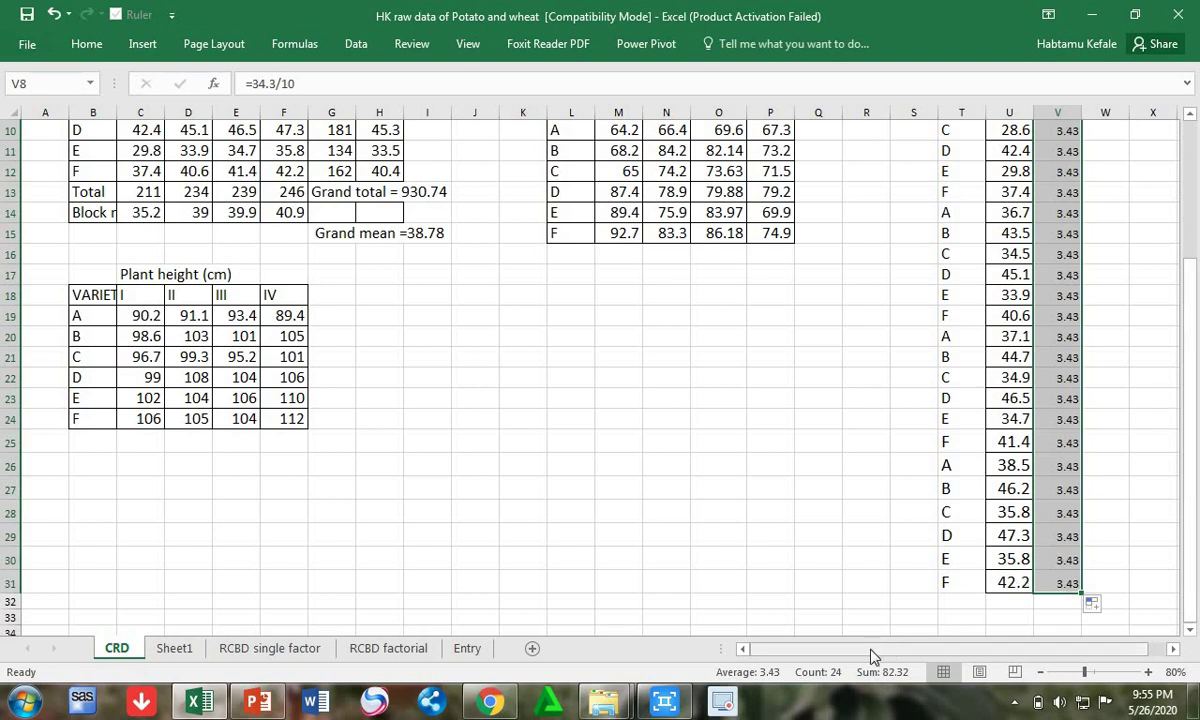
- Add the unit heading t/ha in V7 above the converted yield column
{"action": "left_click_drag", "start_coordinate": [893, 652], "coordinate": [926, 654]}
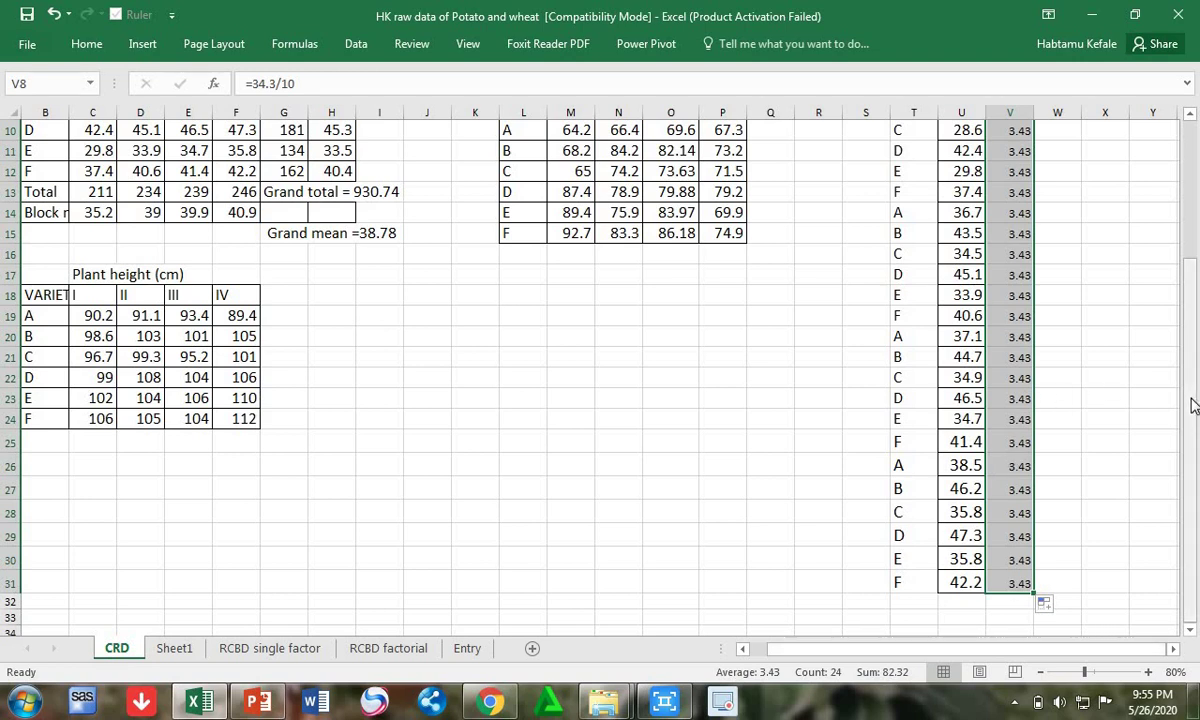
{"action": "left_click_drag", "start_coordinate": [1195, 235], "coordinate": [1195, 180]}
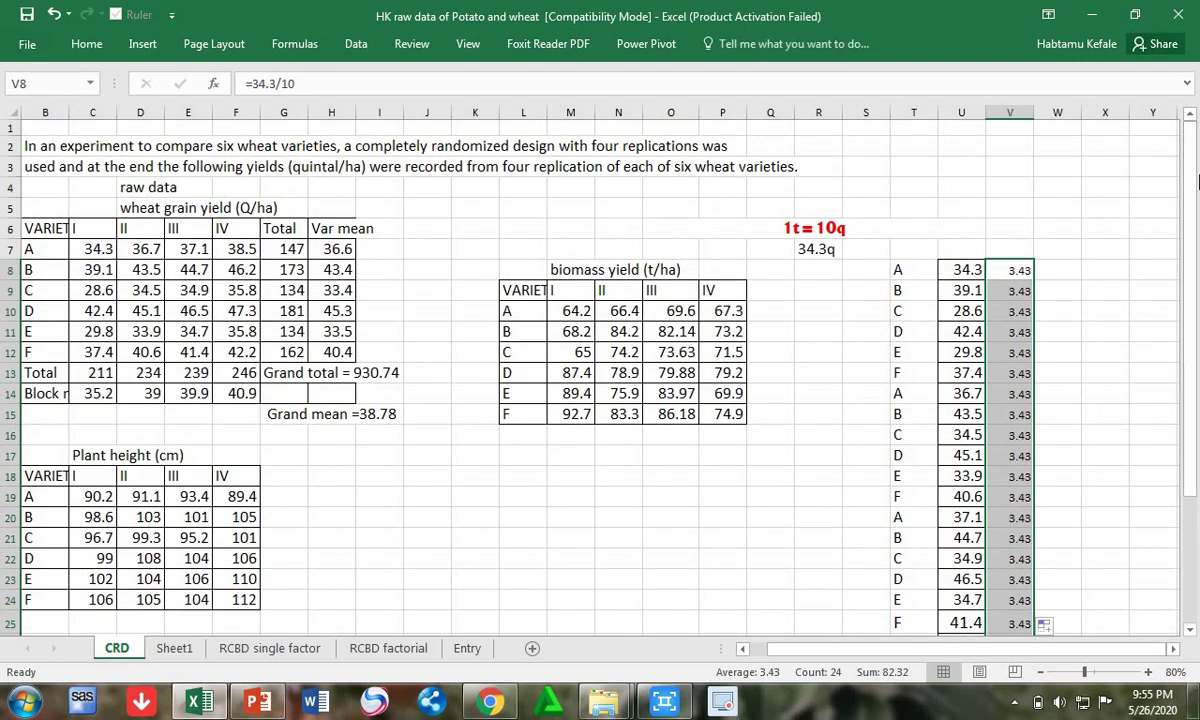
{"action": "left_click", "coordinate": [1009, 250]}
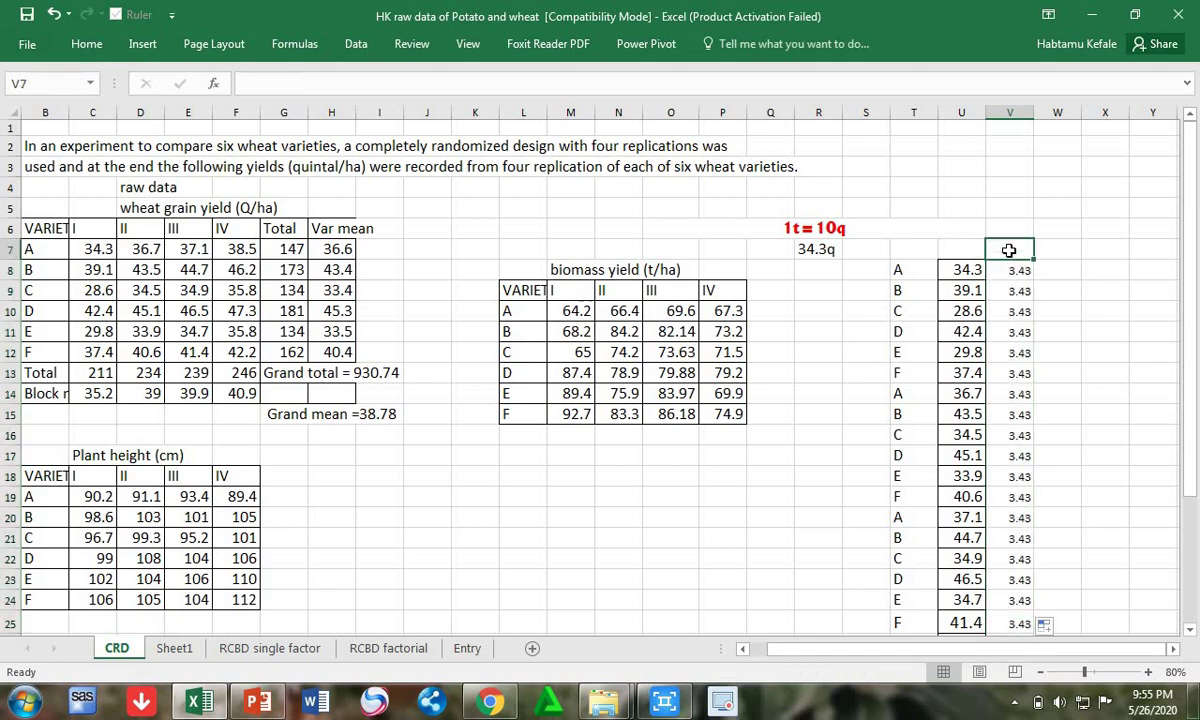
{"action": "type", "text": "T/"}
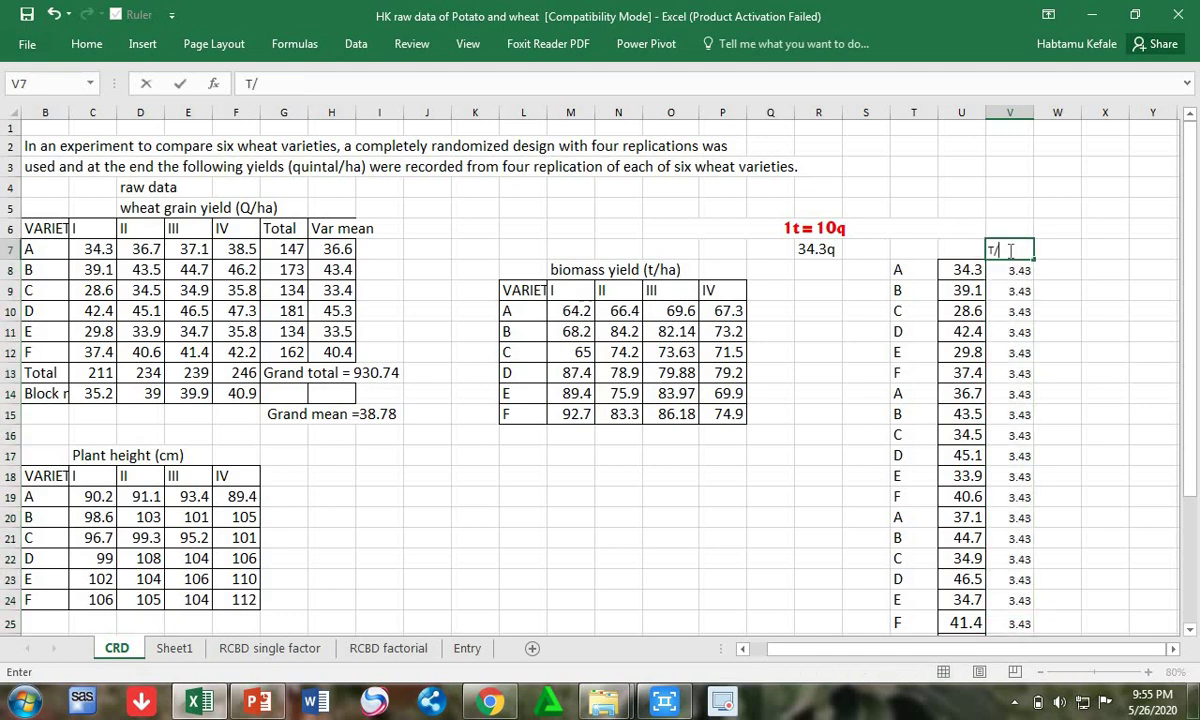
{"action": "type", "text": "HA"}
{"action": "key", "text": "BackSpace"}
{"action": "key", "text": "BackSpace"}
{"action": "key", "text": "BackSpace"}
{"action": "key", "text": "BackSpace"}
{"action": "type", "text": "t/ha"}
- Copy the replication I plant heights from C19:C24 on the CRD sheet into the PH column on Sheet1, starting at F7
{"action": "left_click", "coordinate": [182, 655]}
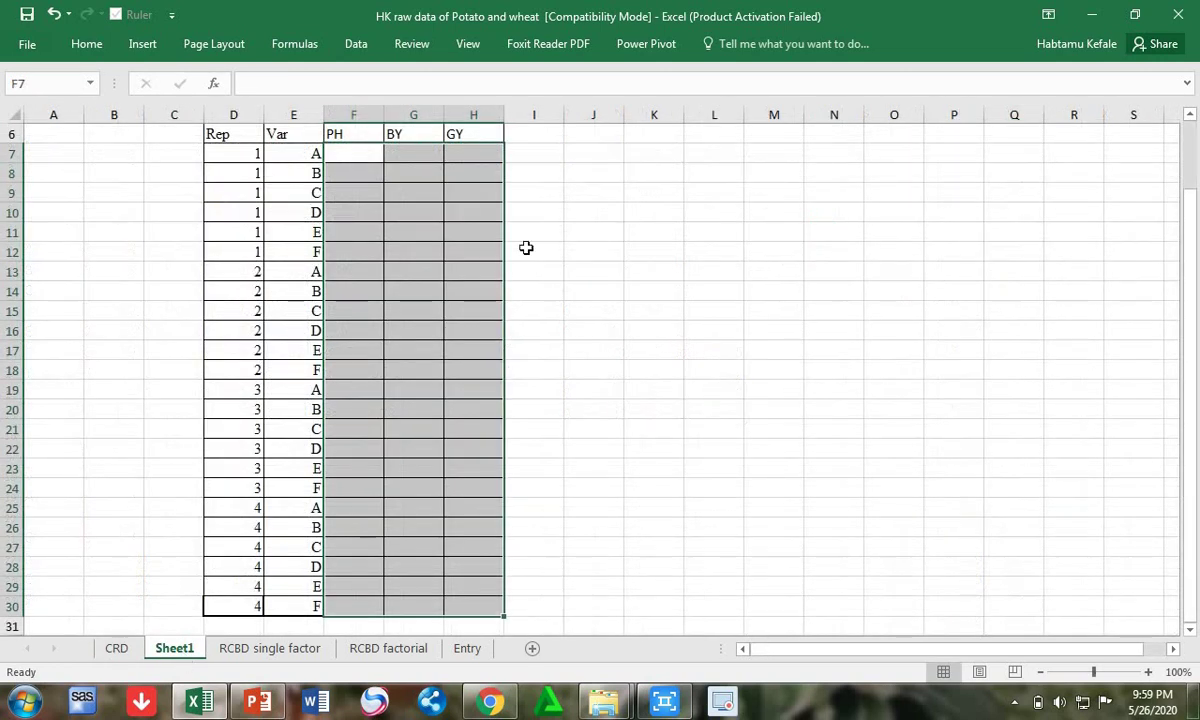
{"action": "left_click", "coordinate": [694, 278]}
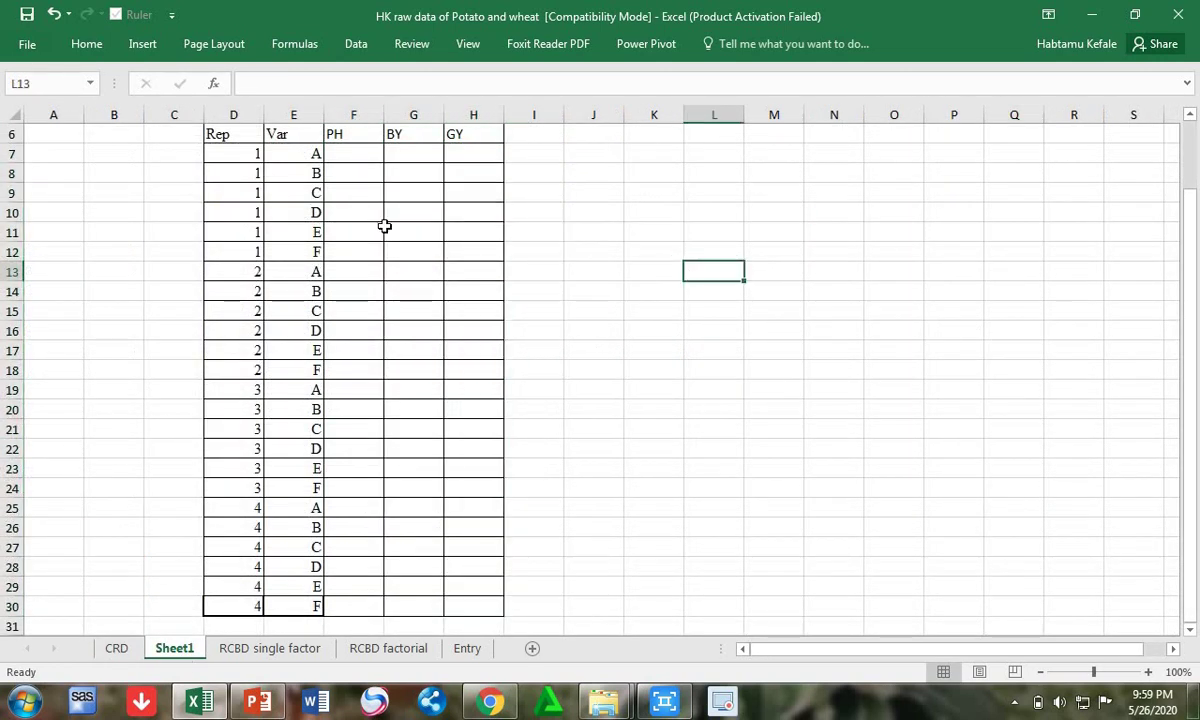
{"action": "key", "text": "Up"}
{"action": "key", "text": "Up"}
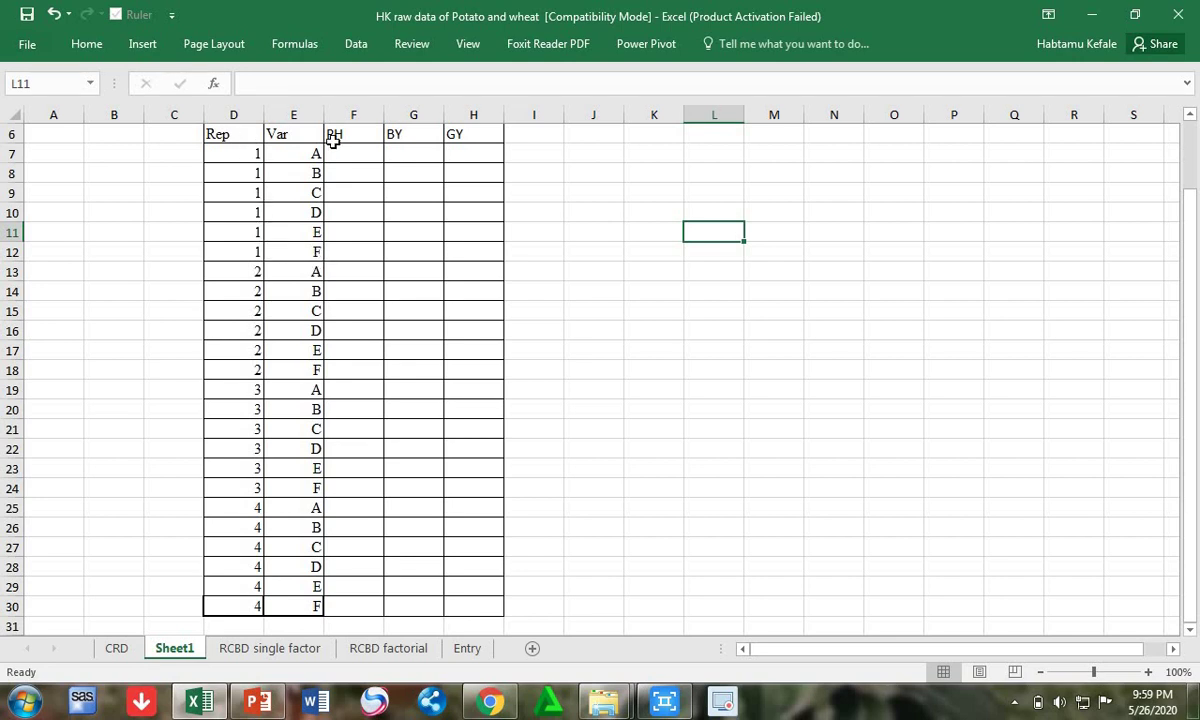
{"action": "left_click", "coordinate": [117, 649]}
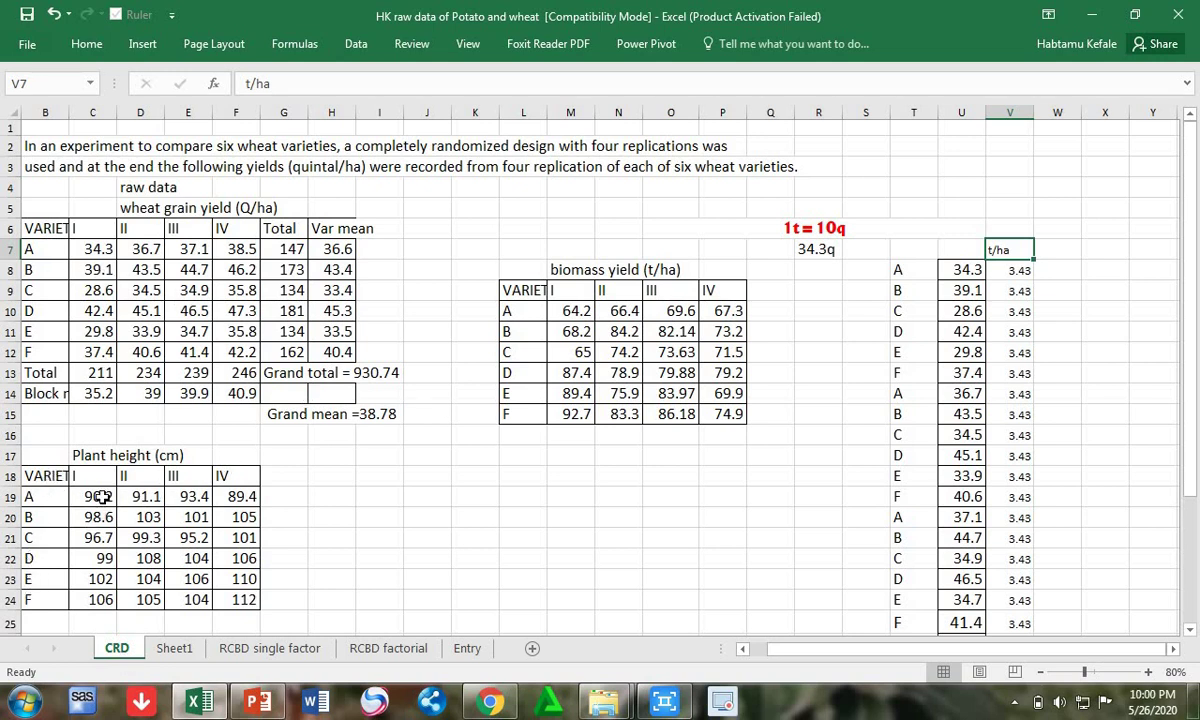
{"action": "left_click_drag", "start_coordinate": [84, 498], "coordinate": [102, 594]}
{"action": "key", "text": "ctrl+c"}
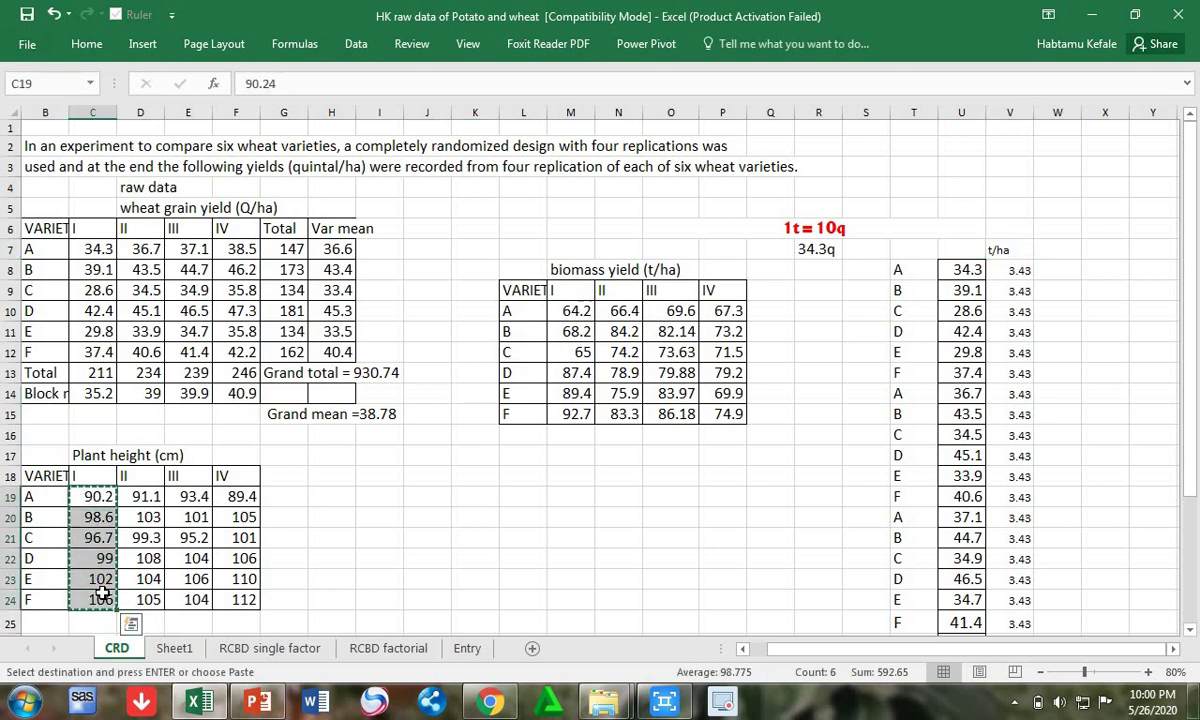
{"action": "left_click", "coordinate": [176, 650]}
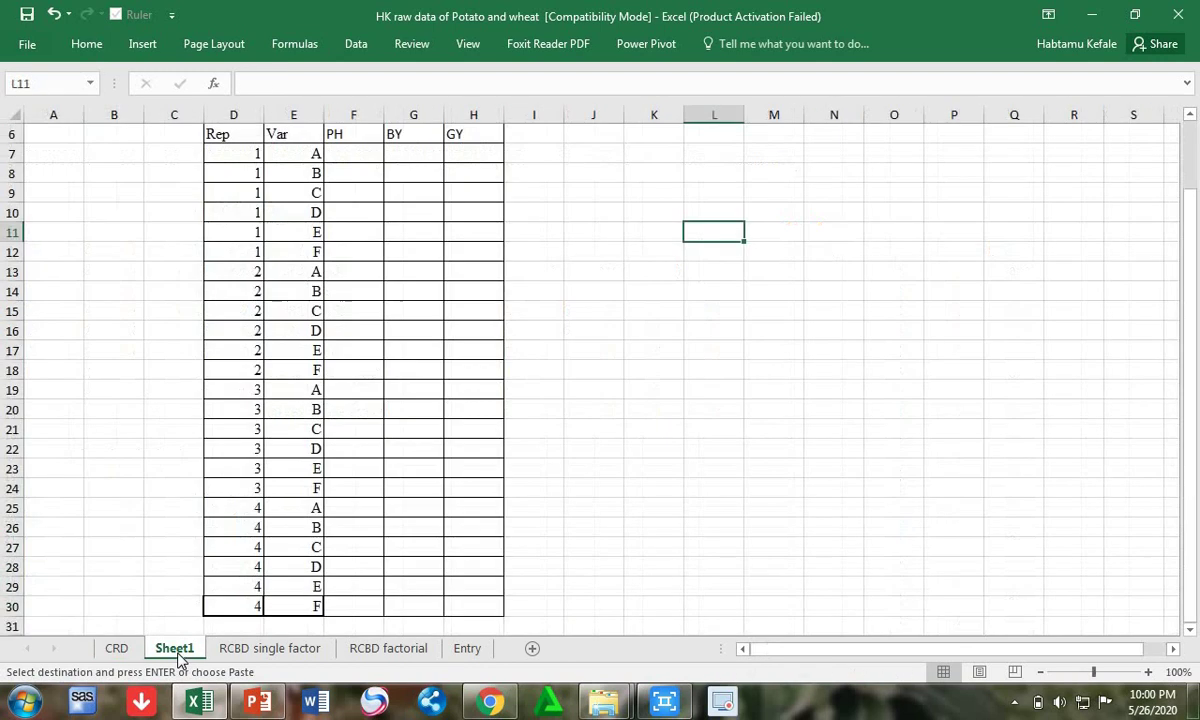
{"action": "left_click", "coordinate": [351, 149]}
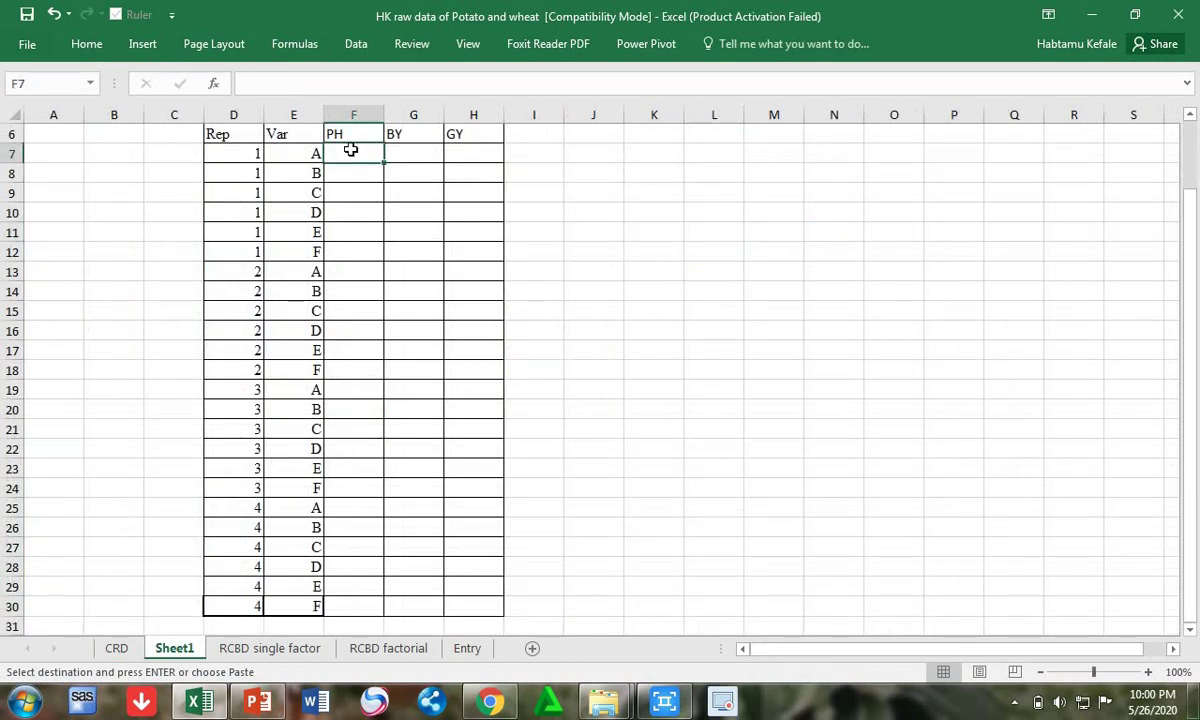
{"action": "key", "text": "ctrl+v"}
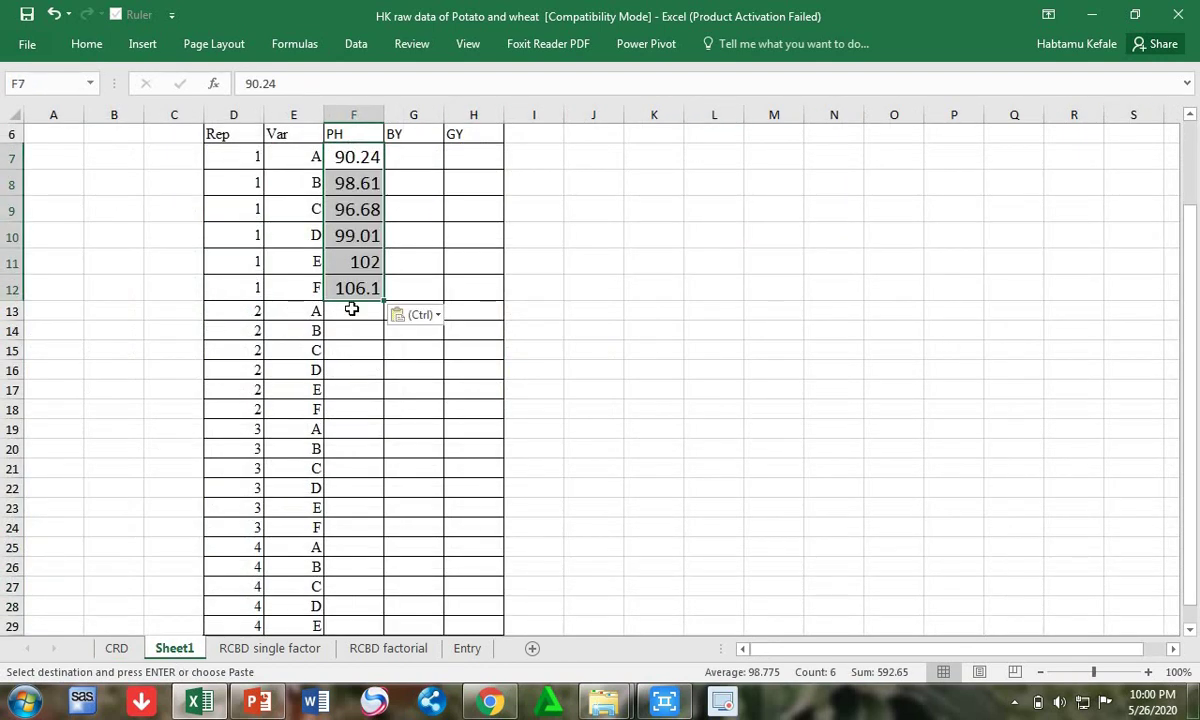
- Copy the replication II plant heights from D19:D24 on the CRD sheet into the PH column on Sheet1, starting at F13
{"action": "left_click", "coordinate": [352, 310]}
{"action": "left_click", "coordinate": [116, 648]}
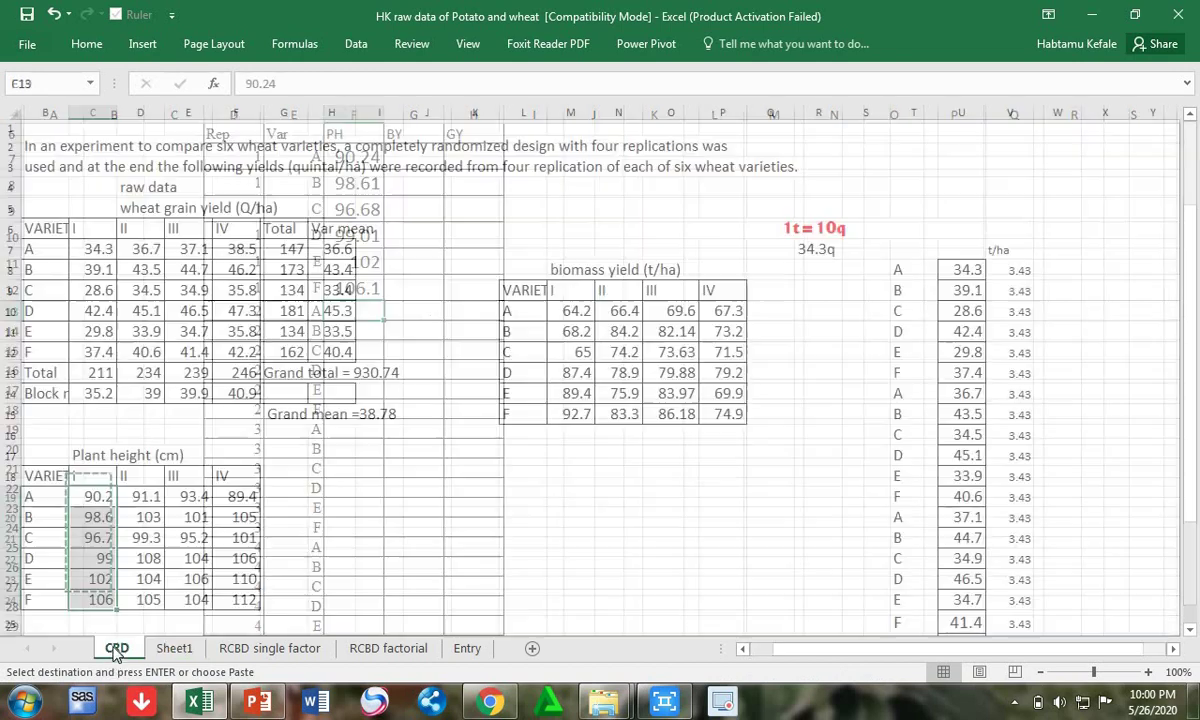
{"action": "left_click_drag", "start_coordinate": [147, 496], "coordinate": [157, 593]}
{"action": "key", "text": "ctrl+c"}
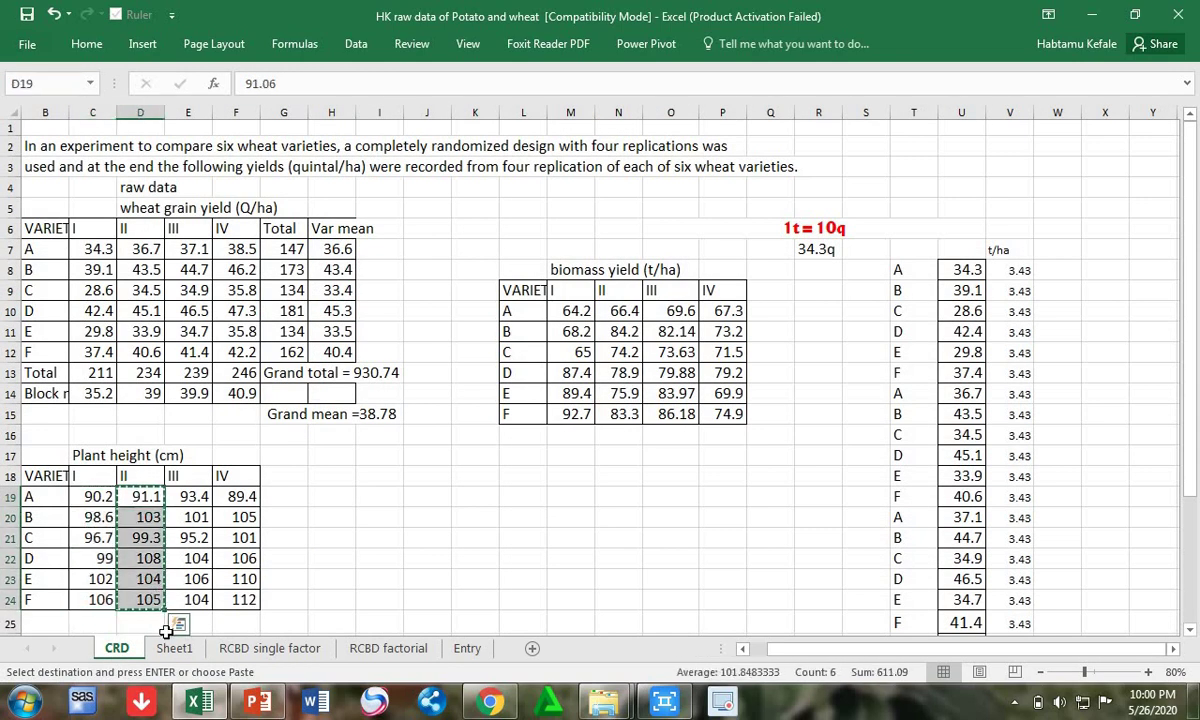
{"action": "left_click", "coordinate": [170, 649]}
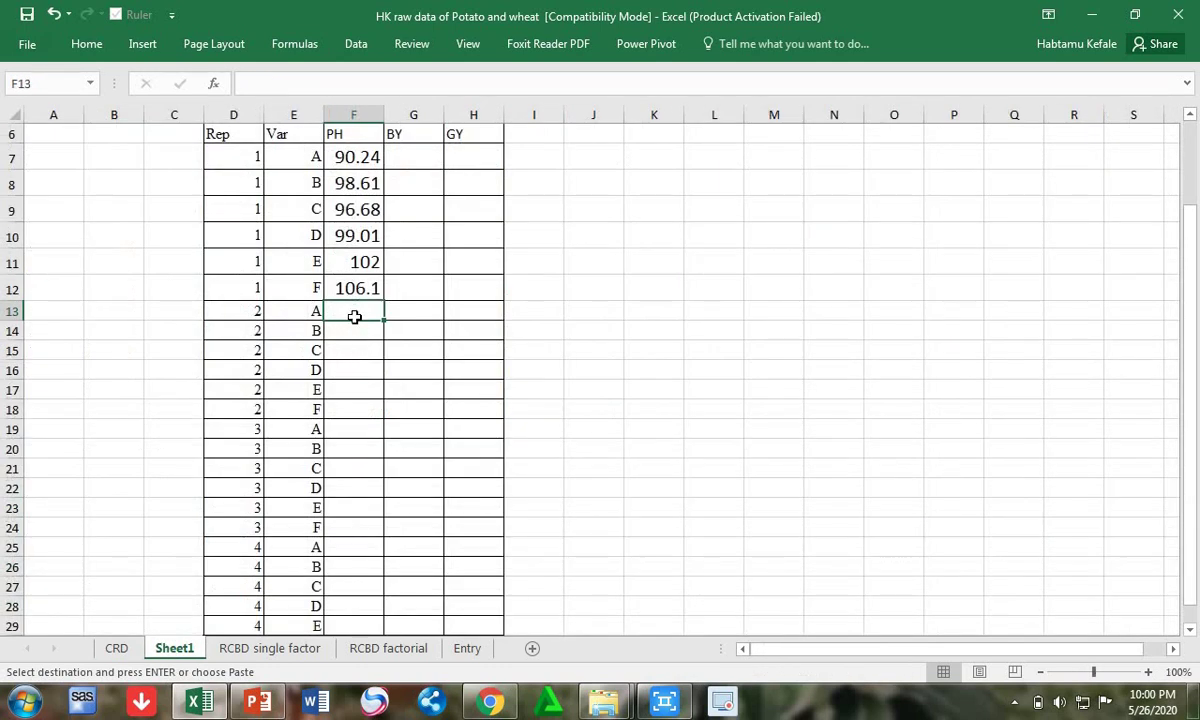
{"action": "key", "text": "ctrl+v"}
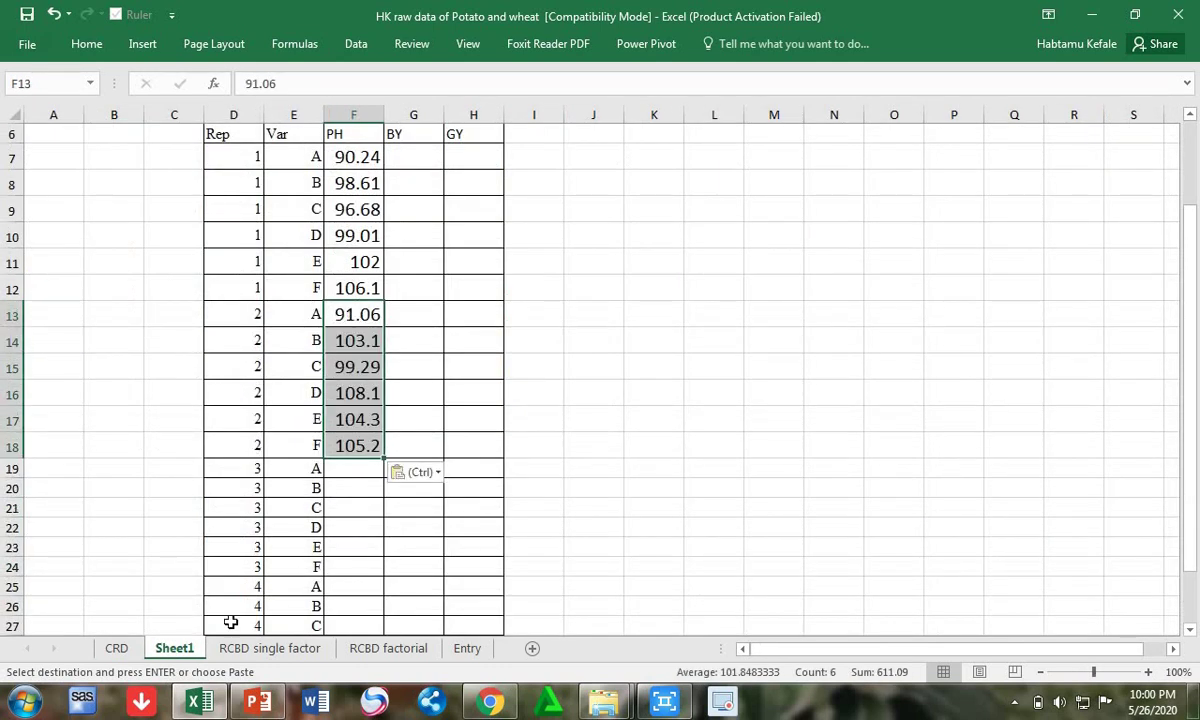
- Copy the replication III plant heights from E19:E24 on the CRD sheet into the PH column on Sheet1, starting at F19
{"action": "left_click", "coordinate": [120, 650]}
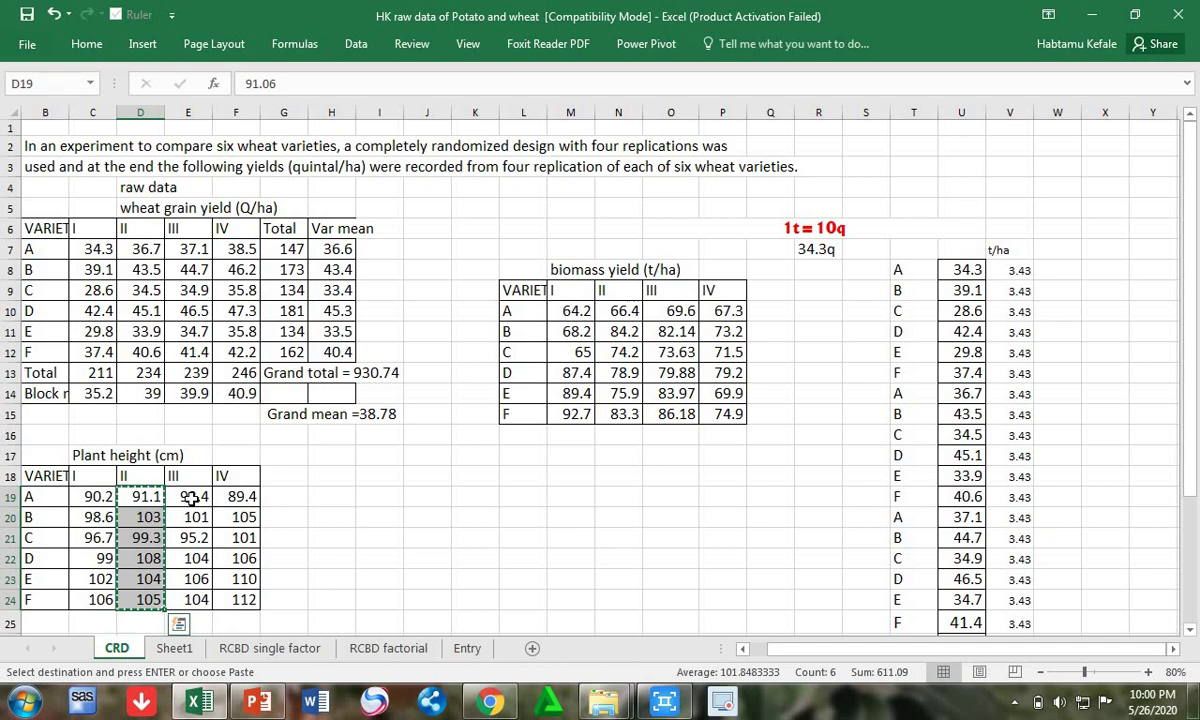
{"action": "left_click_drag", "start_coordinate": [185, 497], "coordinate": [198, 599]}
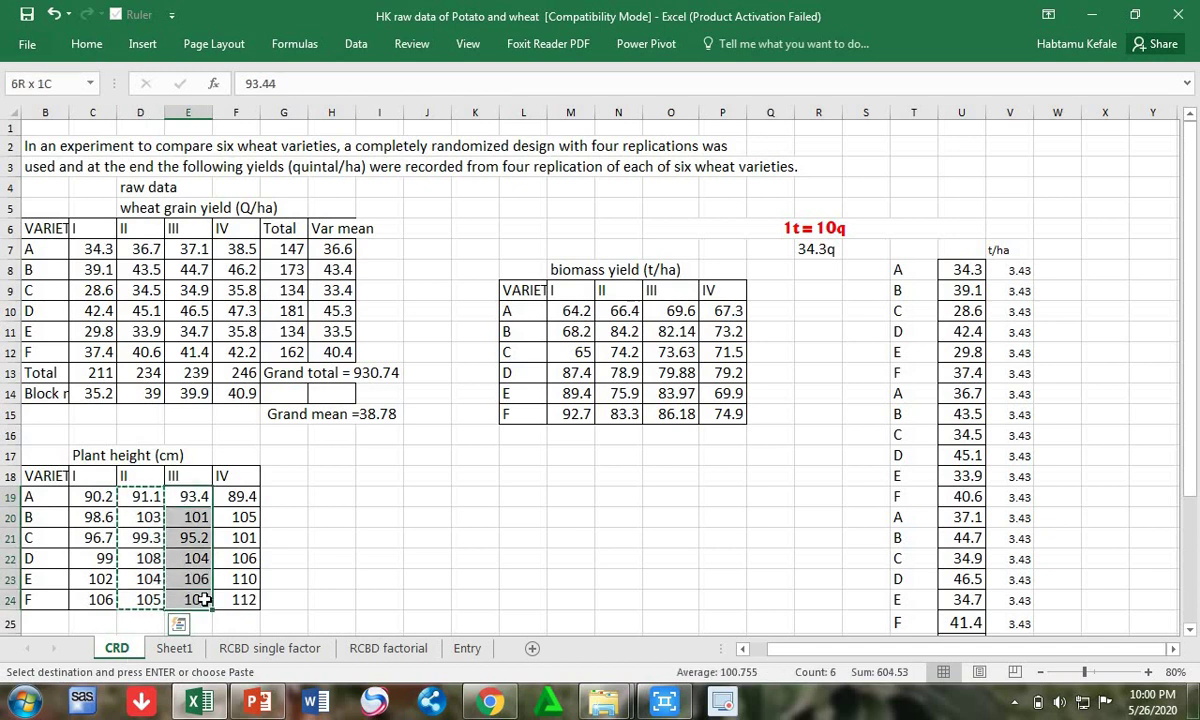
{"action": "key", "text": "ctrl+c"}
{"action": "left_click", "coordinate": [174, 648]}
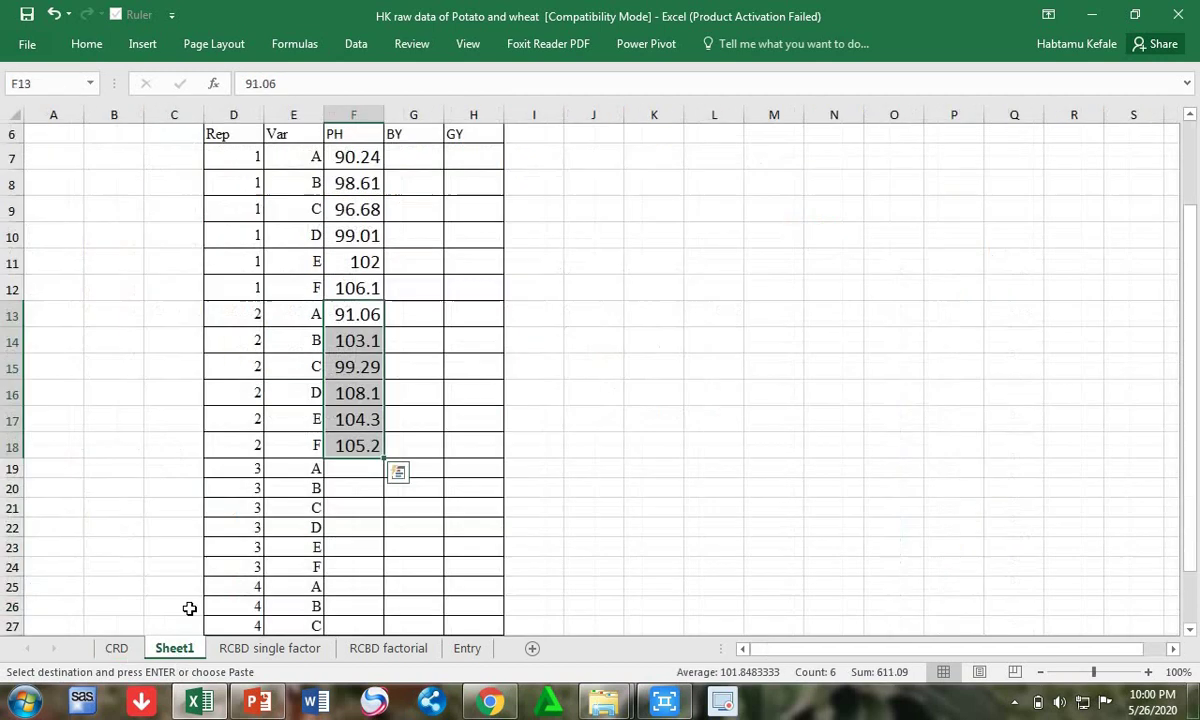
{"action": "left_click", "coordinate": [345, 470]}
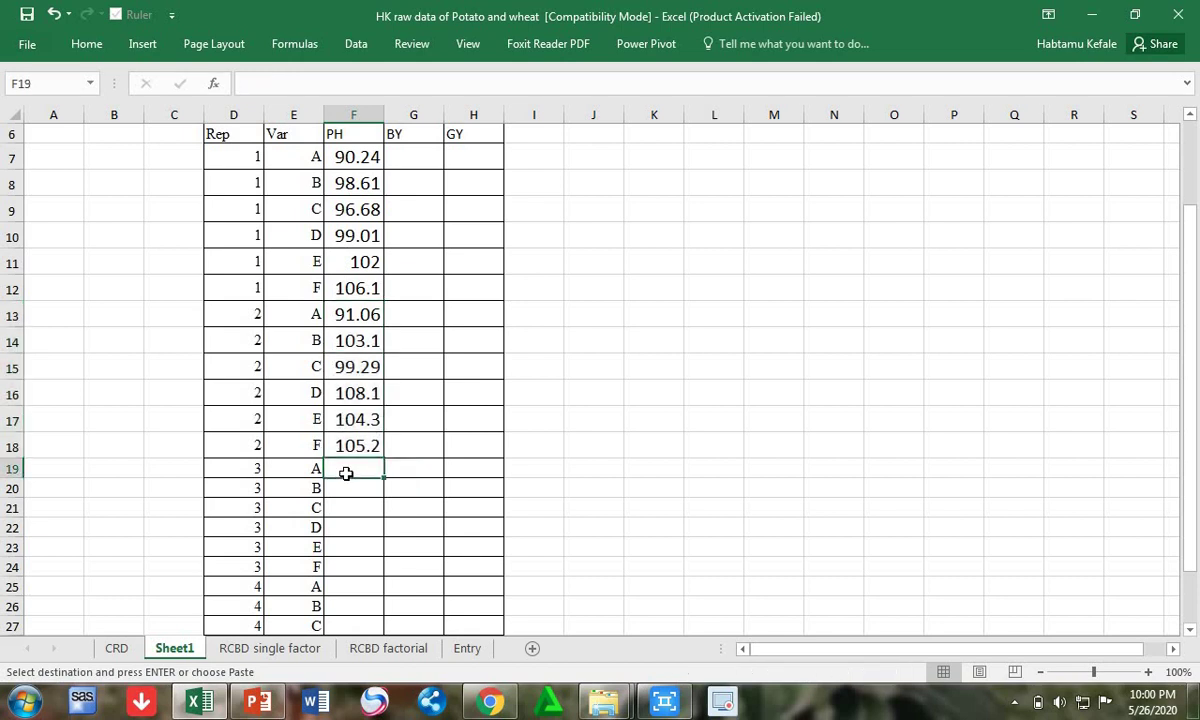
{"action": "key", "text": "ctrl+v"}
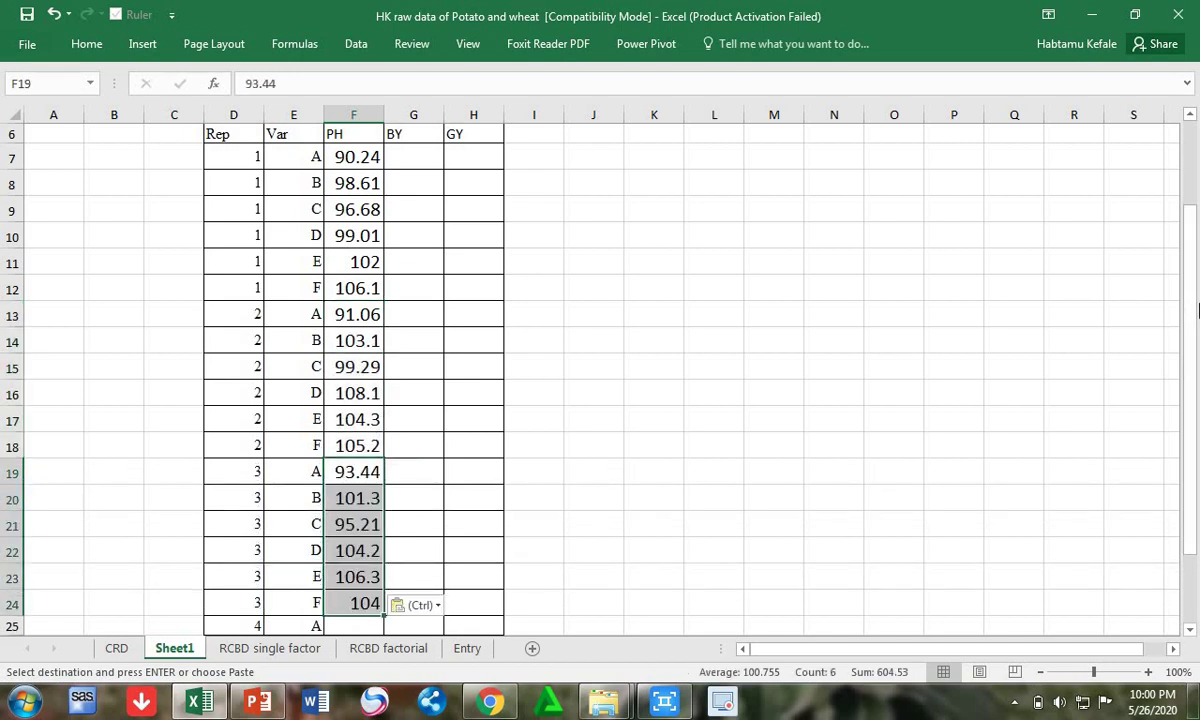
- Copy the replication IV plant heights from F19:F24 on the CRD sheet into the PH column on Sheet1, starting at F25
{"action": "left_click_drag", "start_coordinate": [1192, 330], "coordinate": [1195, 353]}
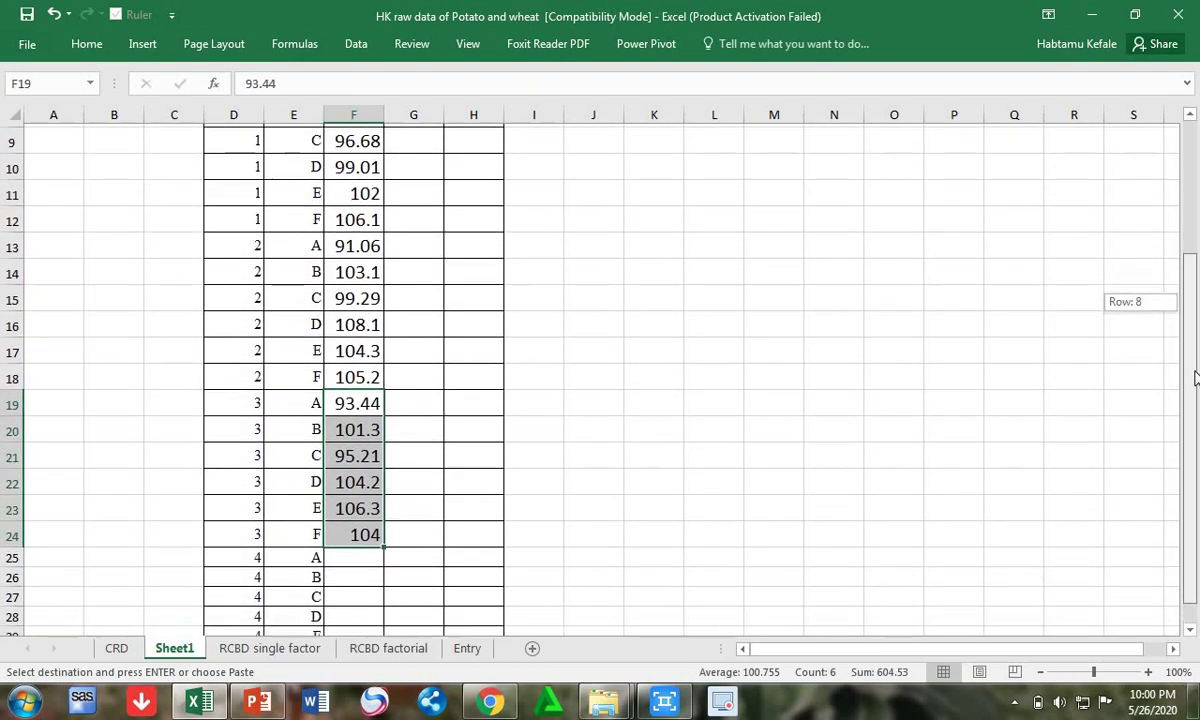
{"action": "left_click_drag", "start_coordinate": [1193, 376], "coordinate": [1193, 387]}
{"action": "key", "text": "ctrl+v"}
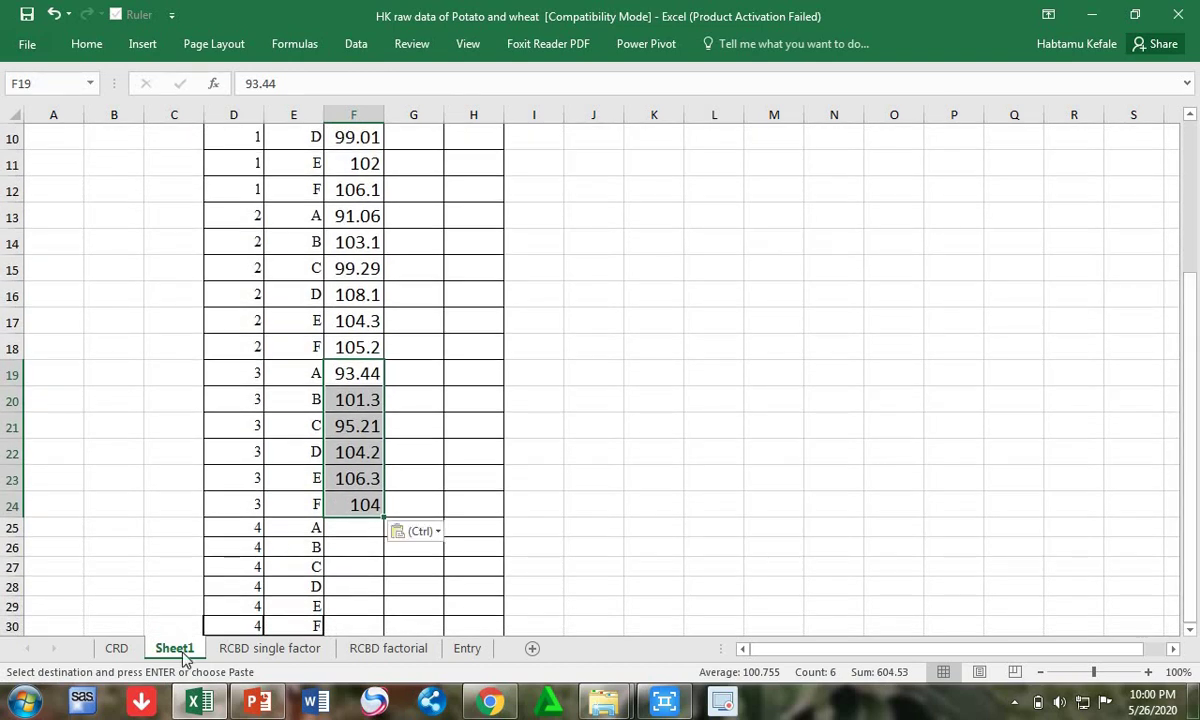
{"action": "left_click", "coordinate": [116, 648]}
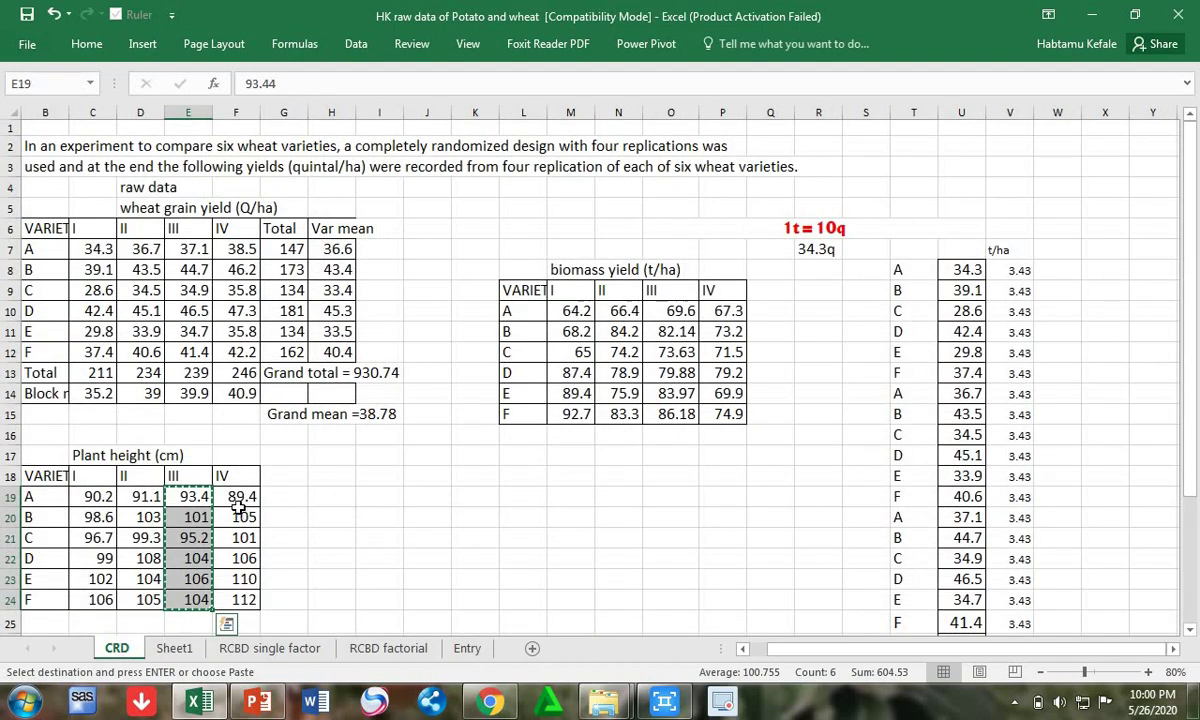
{"action": "left_click_drag", "start_coordinate": [228, 494], "coordinate": [253, 598]}
{"action": "key", "text": "ctrl+c"}
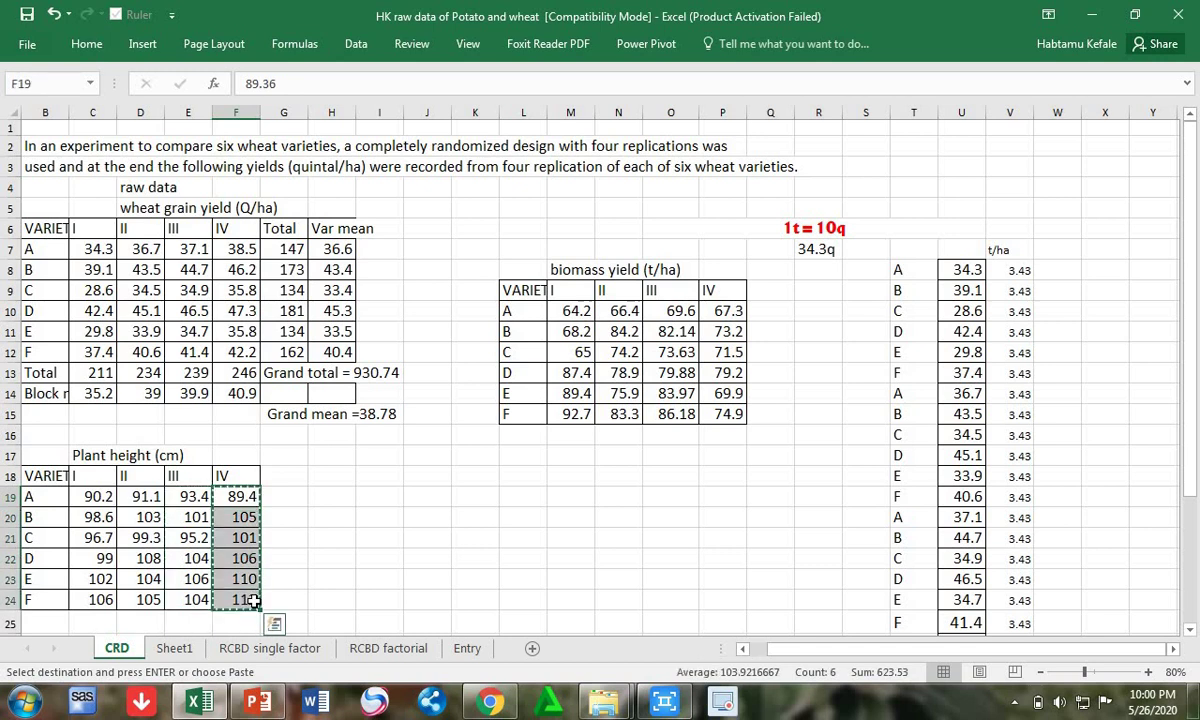
{"action": "left_click", "coordinate": [174, 648]}
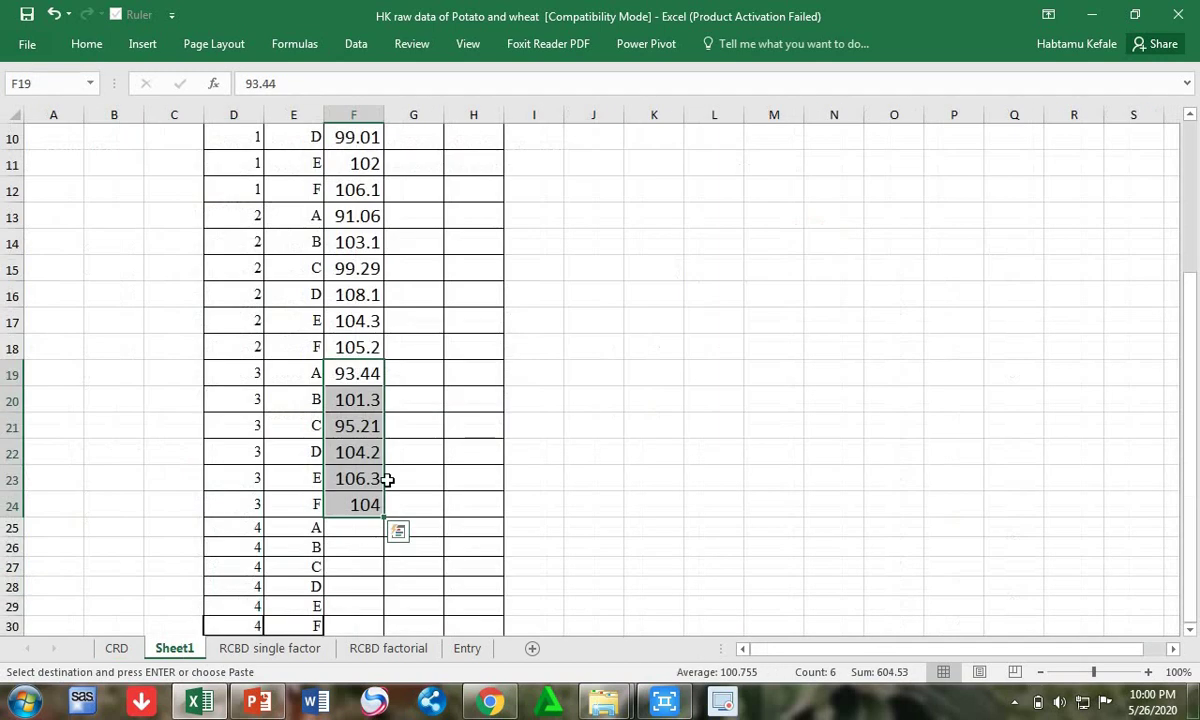
{"action": "left_click", "coordinate": [344, 527]}
{"action": "key", "text": "ctrl+v"}
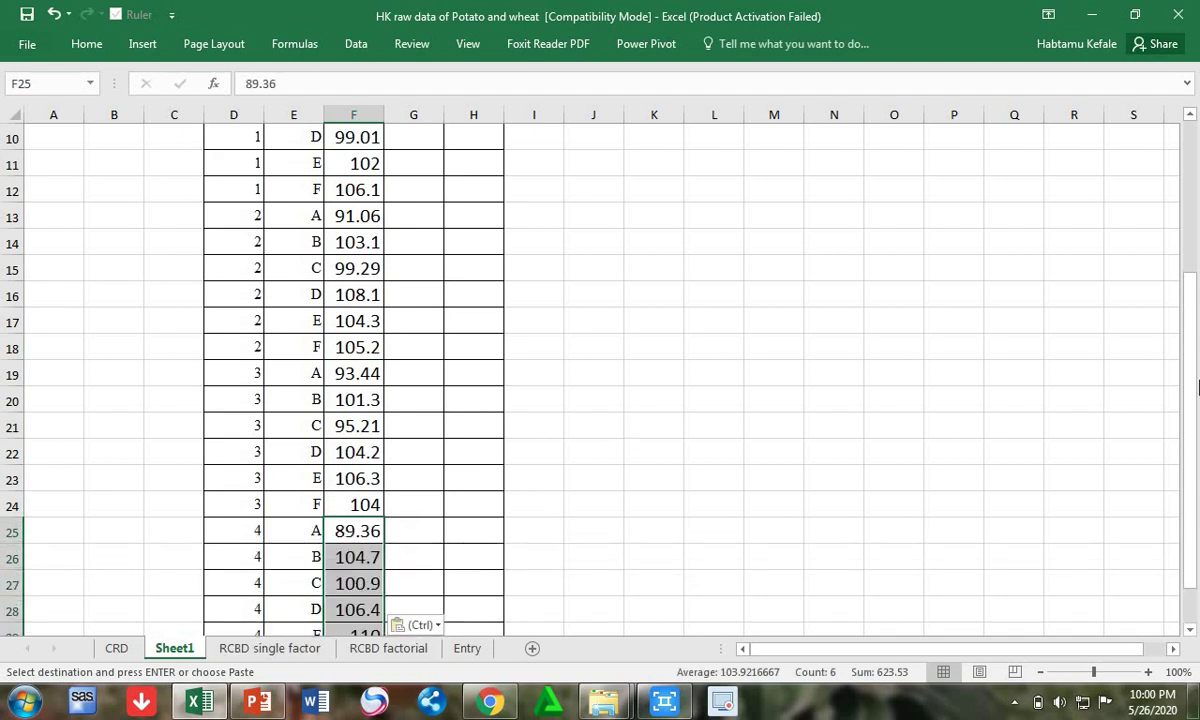
- Copy the replication I biomass yields from M10:M15 on the CRD sheet into the BY column on Sheet1, starting at G7
{"action": "left_click_drag", "start_coordinate": [1195, 387], "coordinate": [1192, 375]}
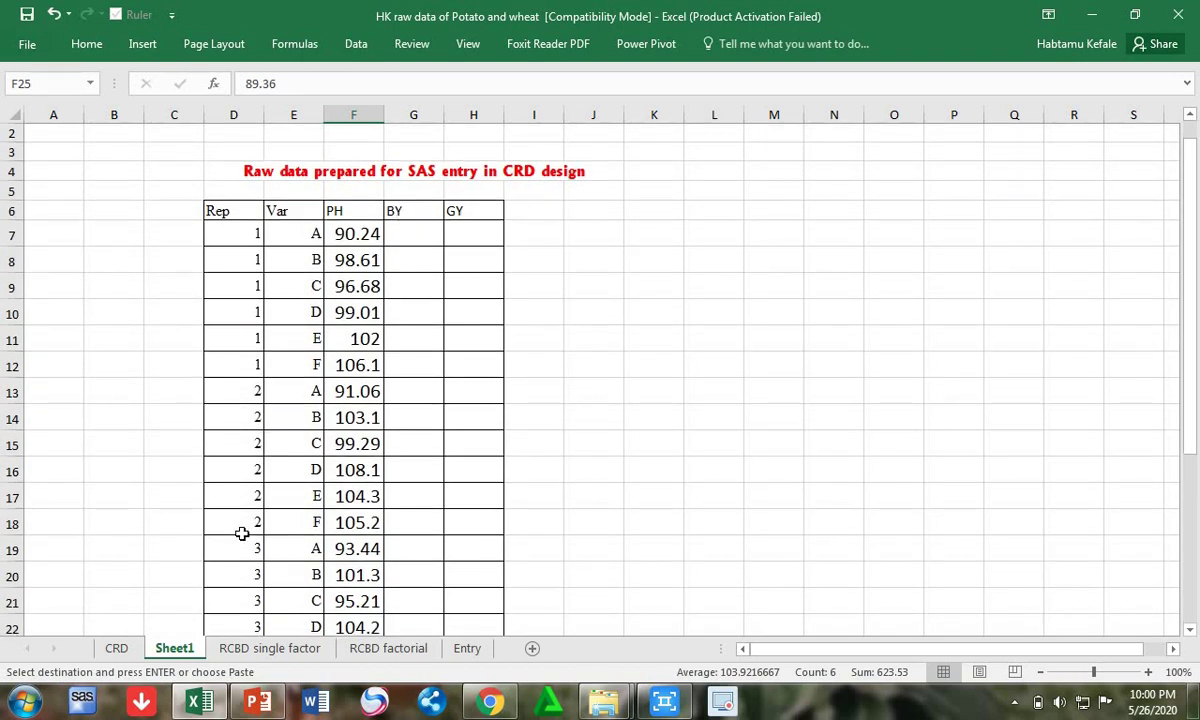
{"action": "left_click", "coordinate": [116, 648]}
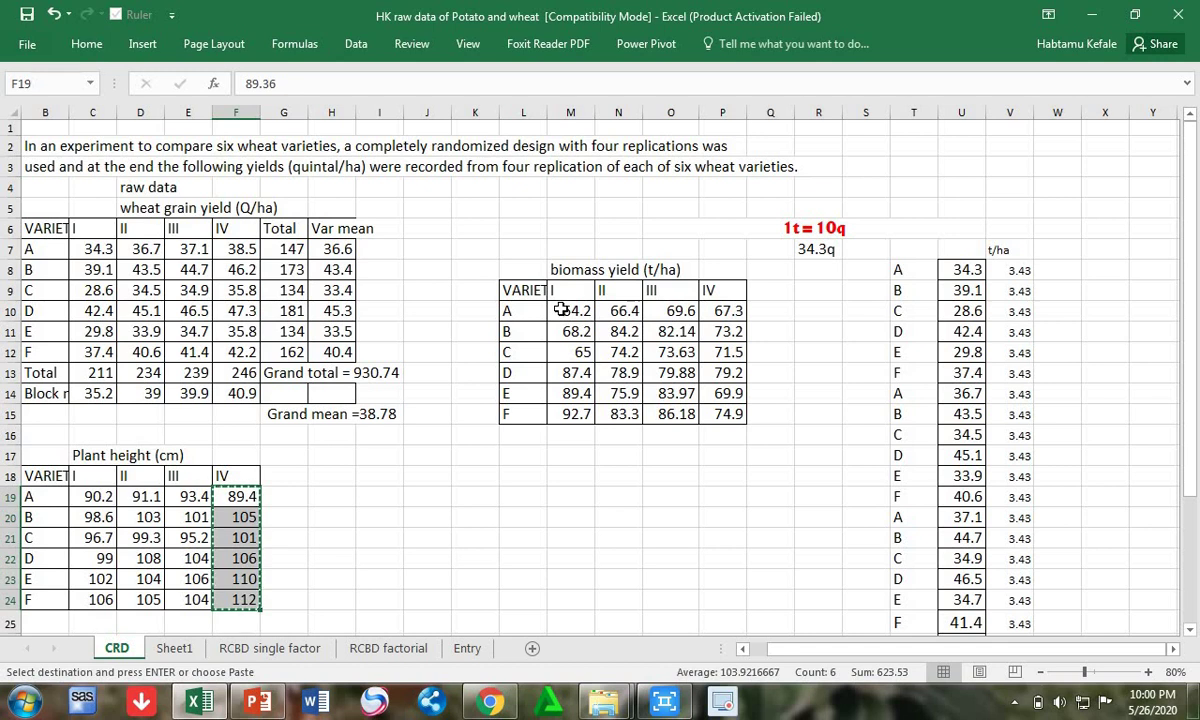
{"action": "left_click_drag", "start_coordinate": [563, 311], "coordinate": [571, 410]}
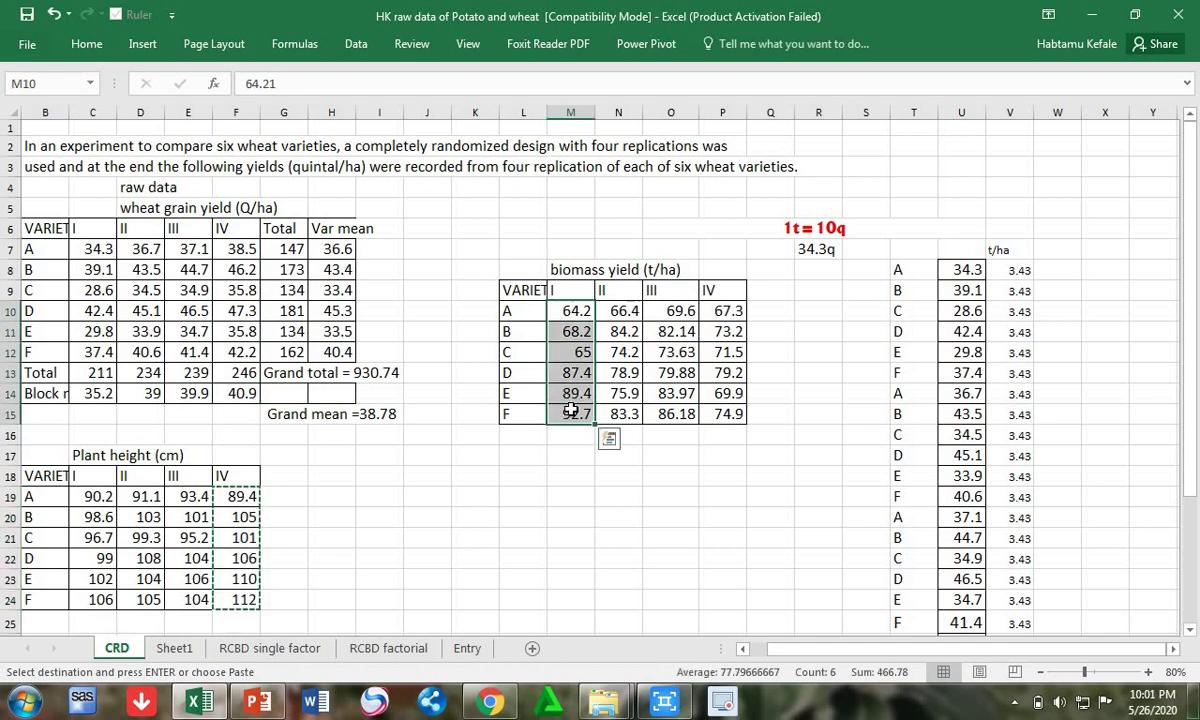
{"action": "key", "text": "ctrl+c"}
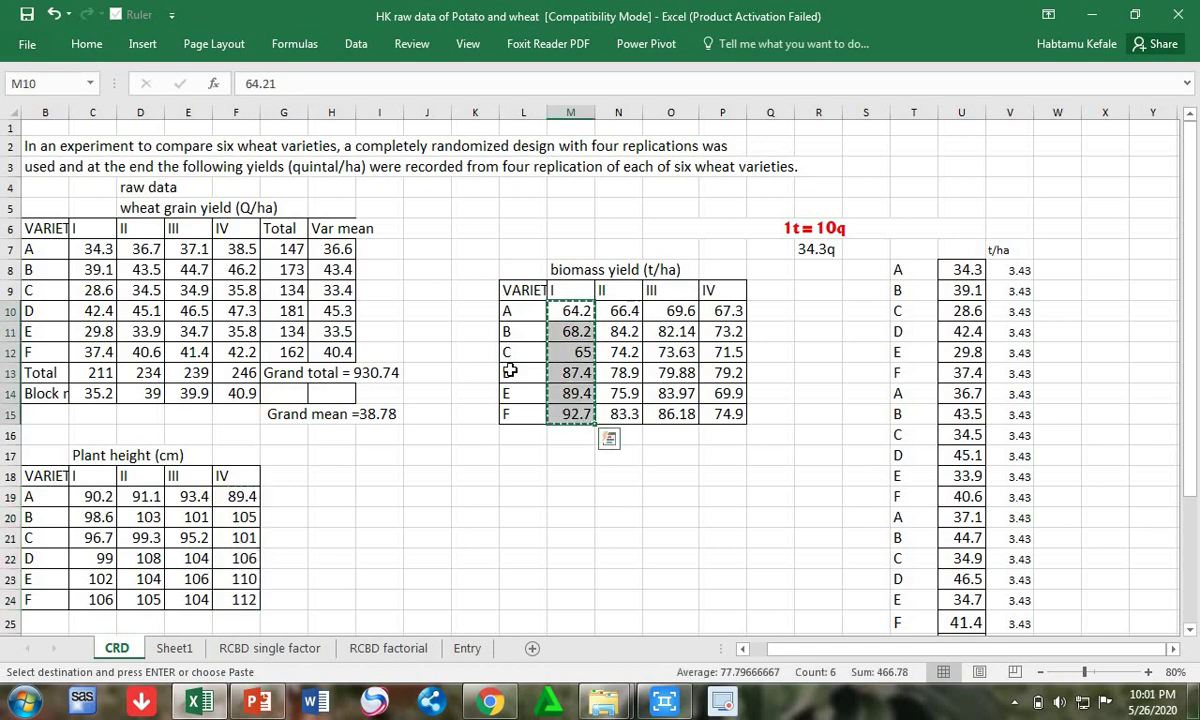
{"action": "left_click", "coordinate": [174, 648]}
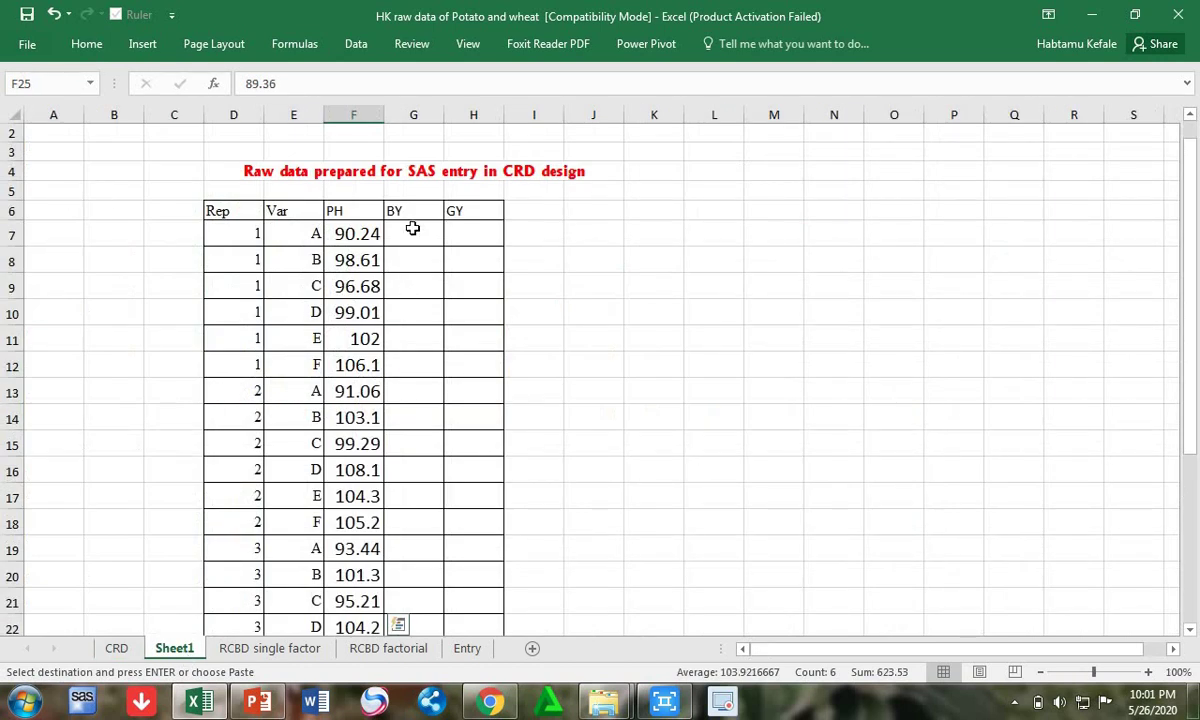
{"action": "left_click", "coordinate": [412, 229]}
{"action": "key", "text": "ctrl+v"}
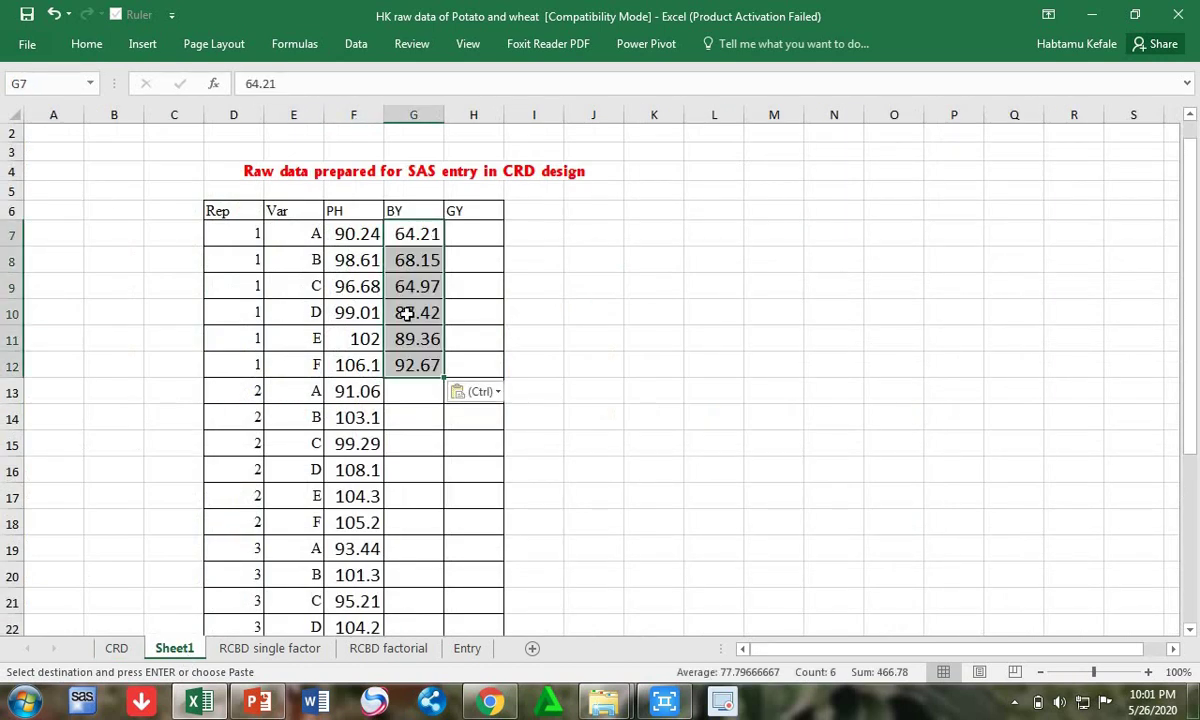
- Copy the replication II biomass yields from N10:N15 on the CRD sheet into the BY column on Sheet1, starting at G13
{"action": "left_click", "coordinate": [407, 397]}
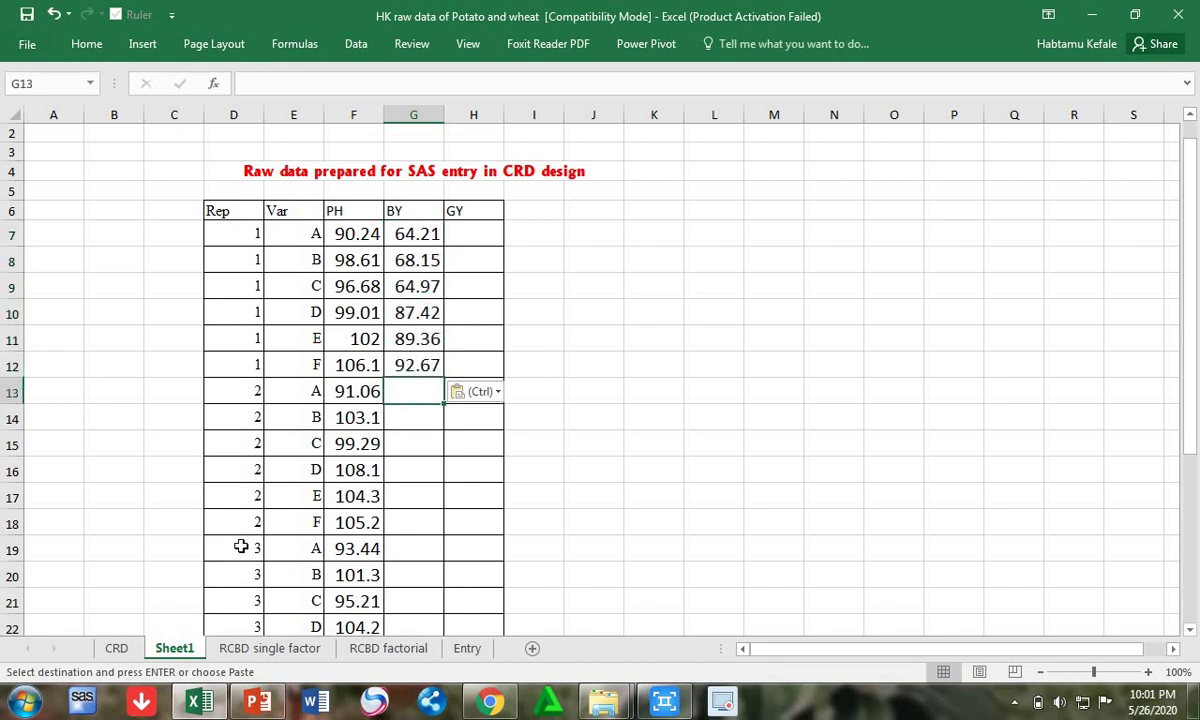
{"action": "left_click", "coordinate": [117, 649]}
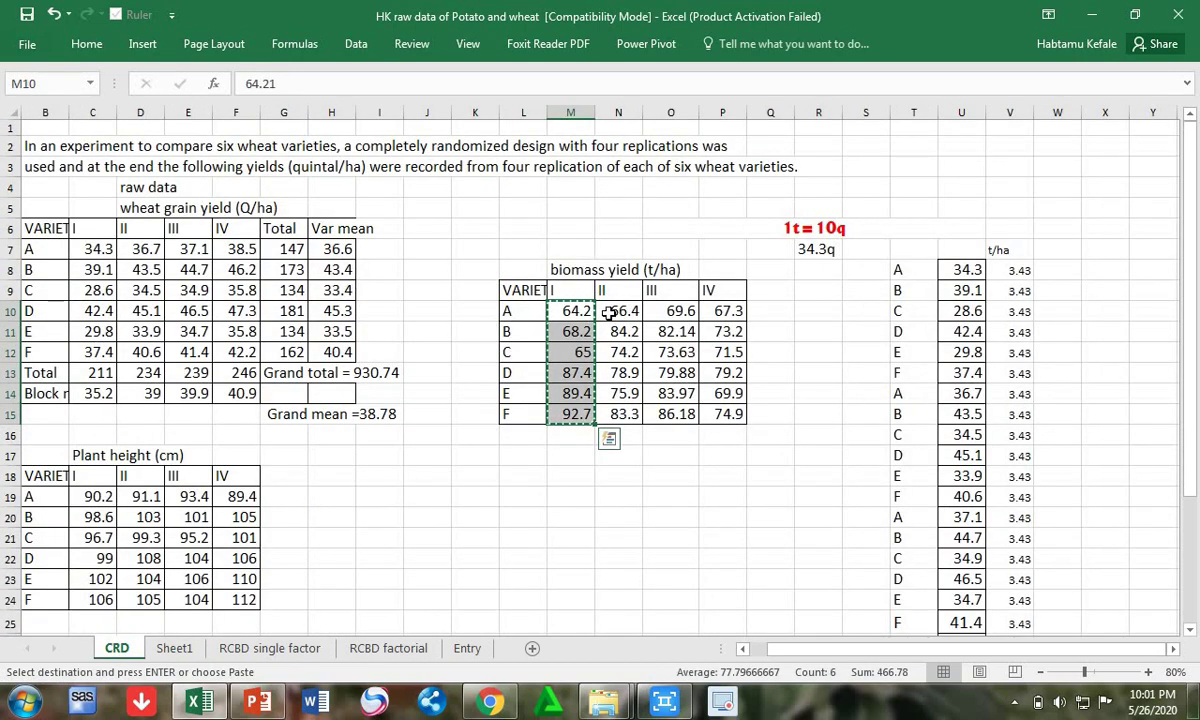
{"action": "left_click_drag", "start_coordinate": [608, 313], "coordinate": [618, 408]}
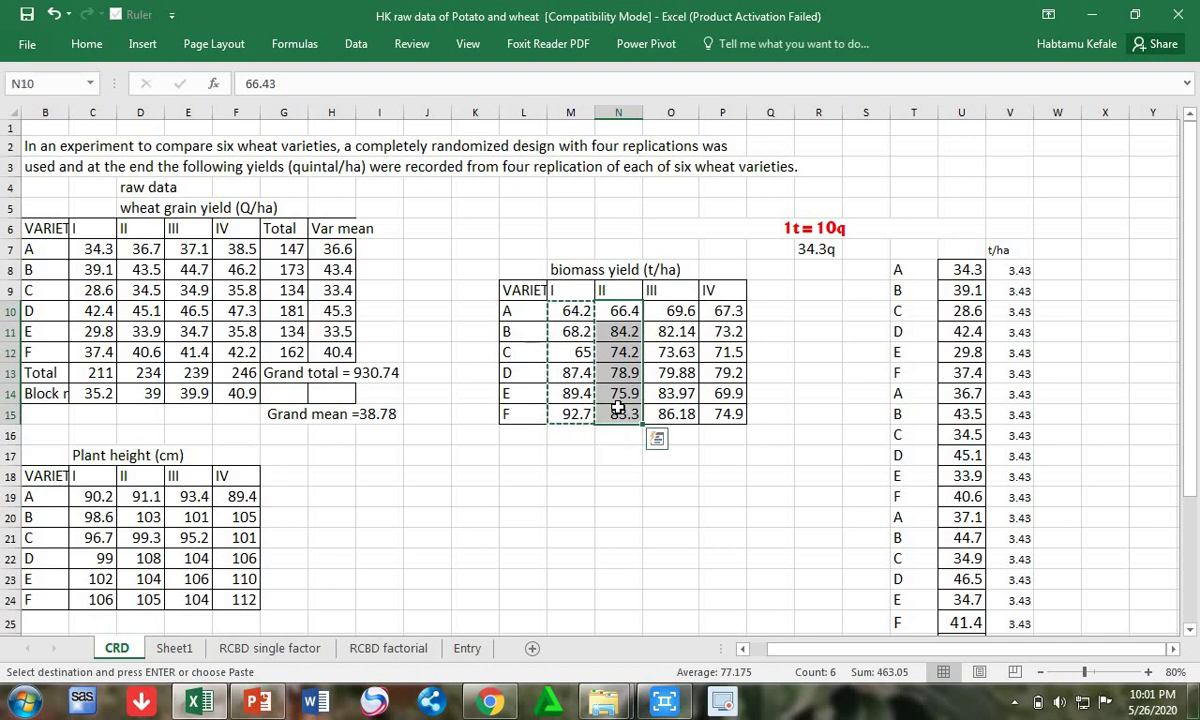
{"action": "left_click", "coordinate": [174, 648]}
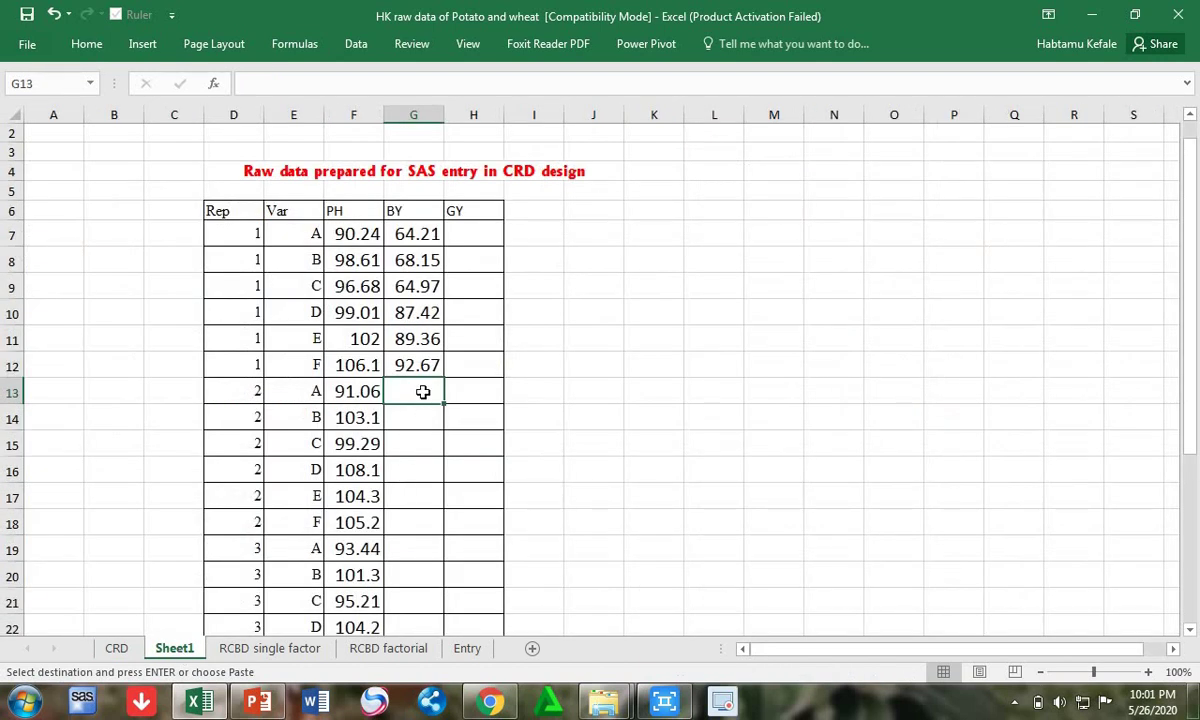
{"action": "key", "text": "ctrl+v"}
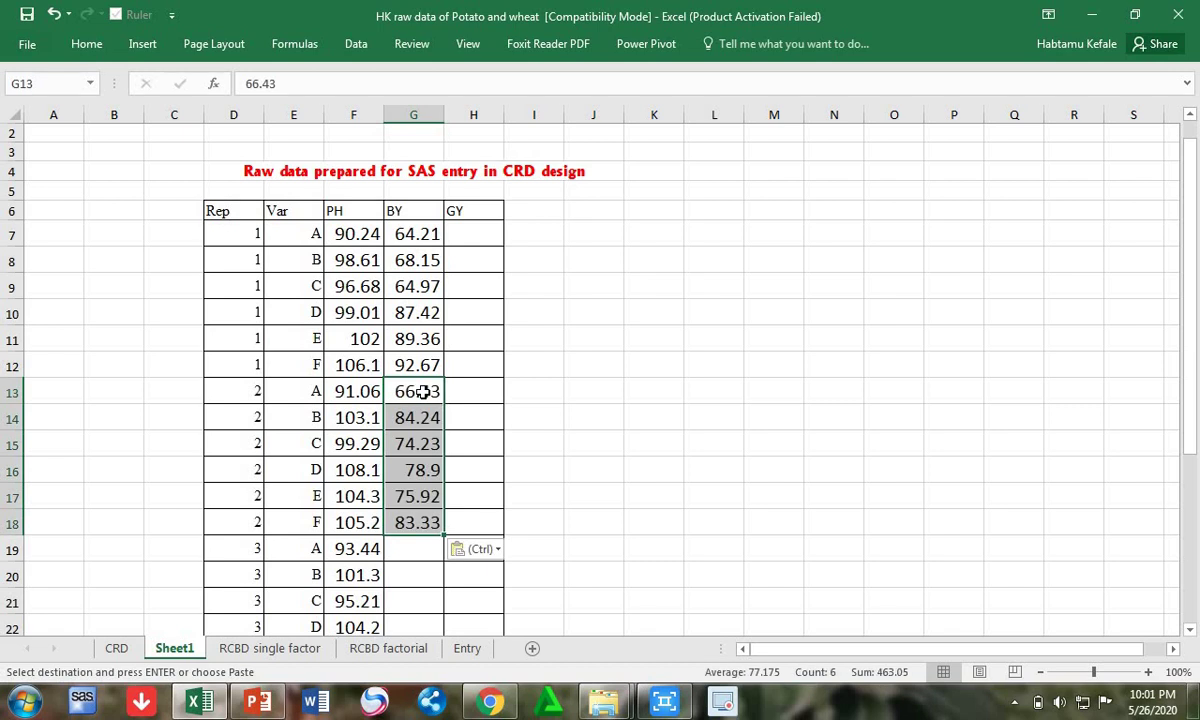
- Copy the replication III biomass yields from O10:O15 on the CRD sheet into the BY column on Sheet1, starting at G19
{"action": "left_click", "coordinate": [117, 648]}
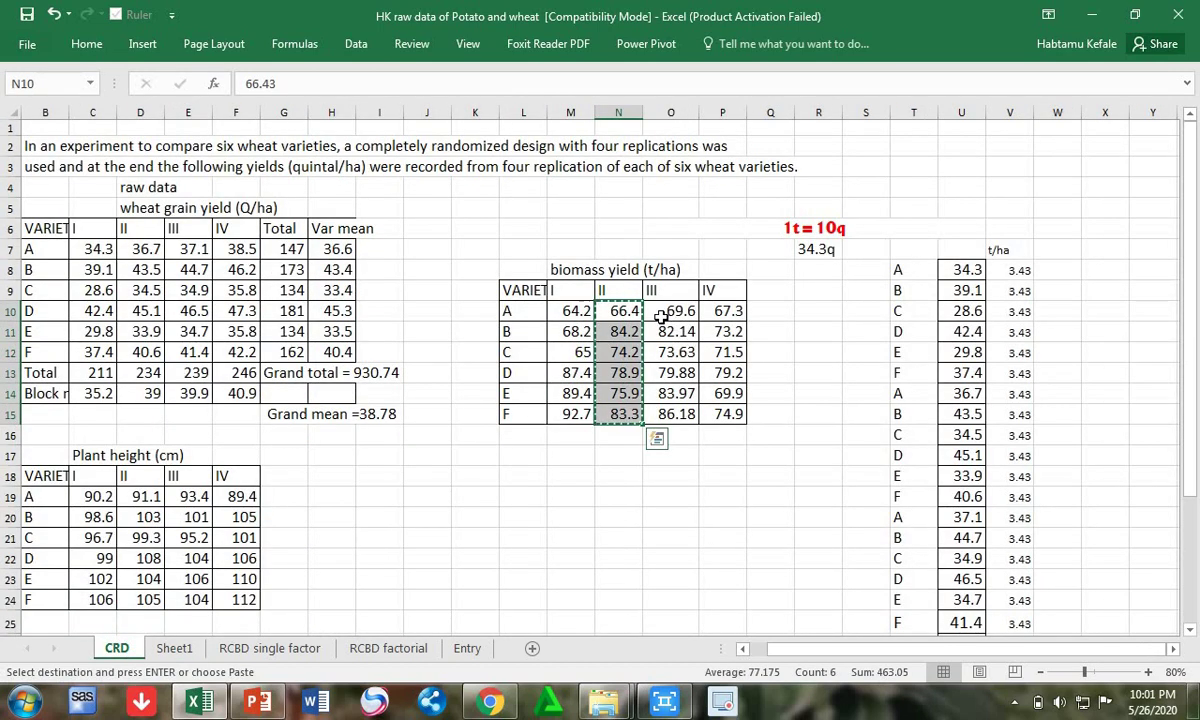
{"action": "left_click_drag", "start_coordinate": [660, 311], "coordinate": [676, 420]}
{"action": "key", "text": "ctrl+c"}
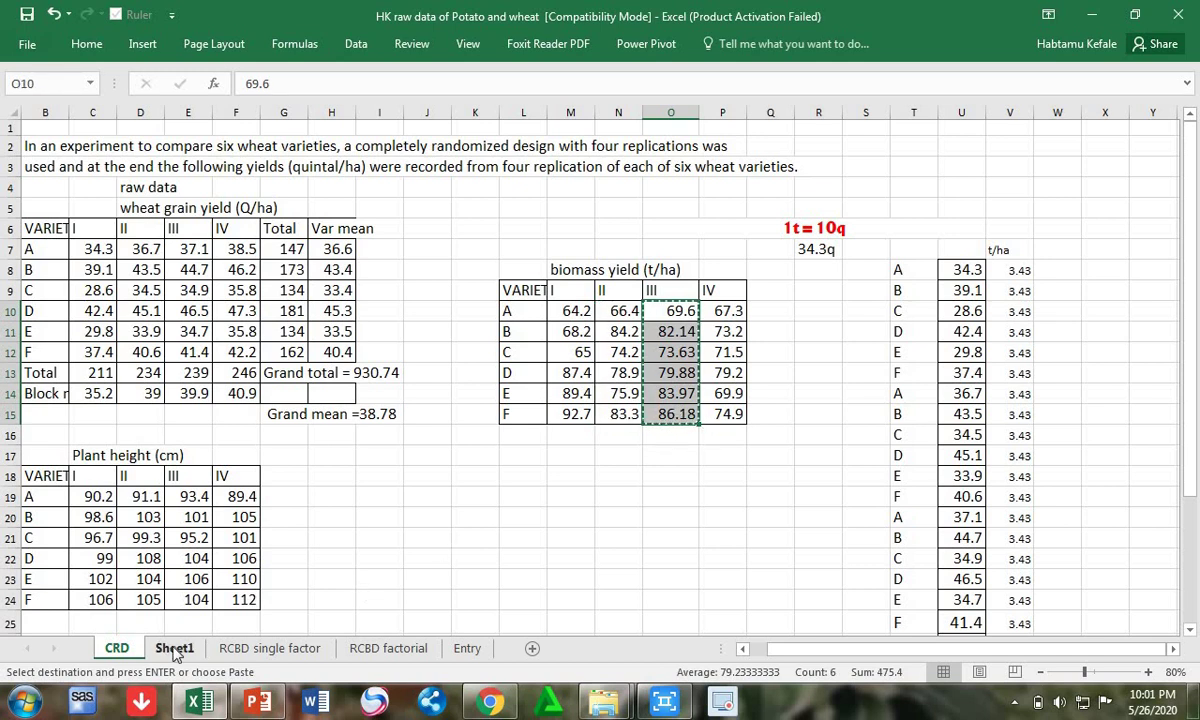
{"action": "left_click", "coordinate": [175, 650]}
{"action": "left_click", "coordinate": [414, 548]}
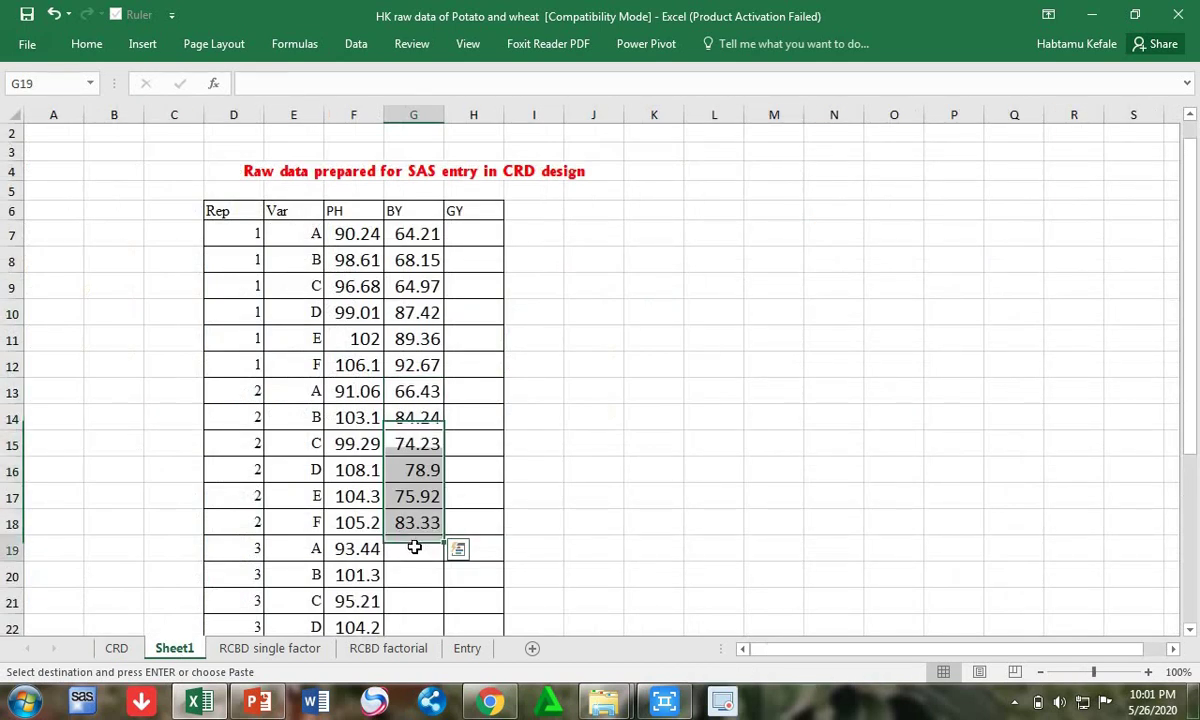
{"action": "key", "text": "ctrl+v"}
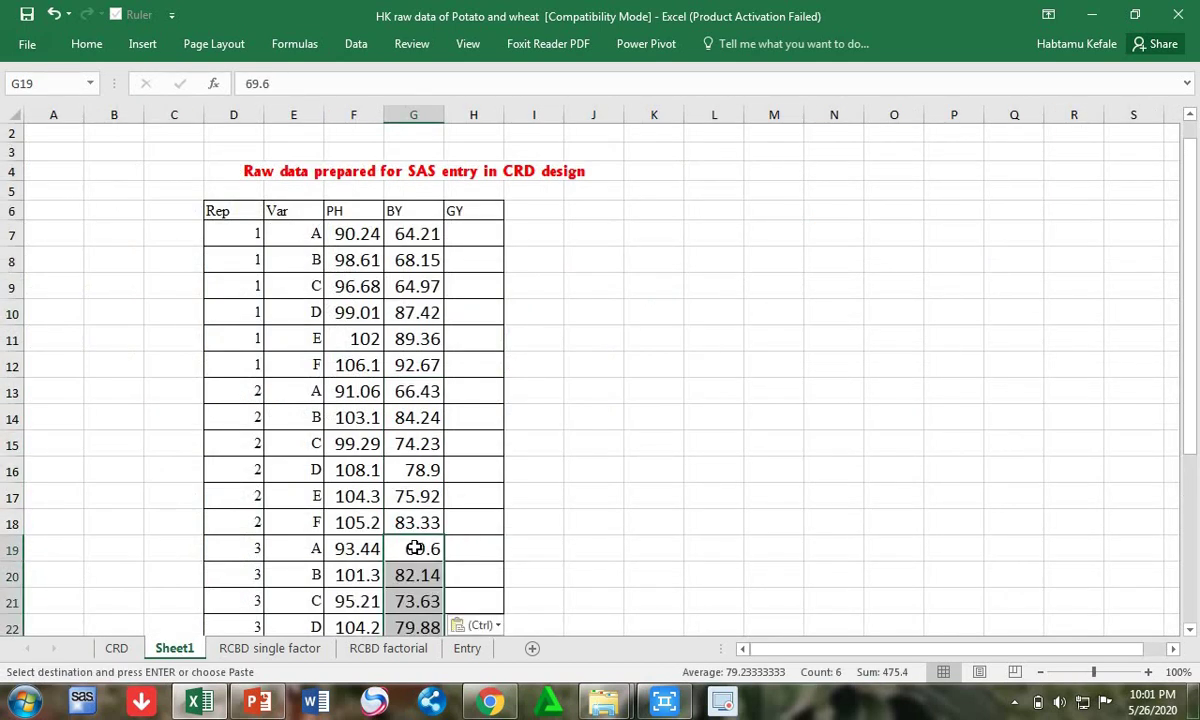
- Copy the replication IV biomass yields from P10:P15 on the CRD sheet into the BY column on Sheet1, starting at G25
{"action": "left_click", "coordinate": [116, 648]}
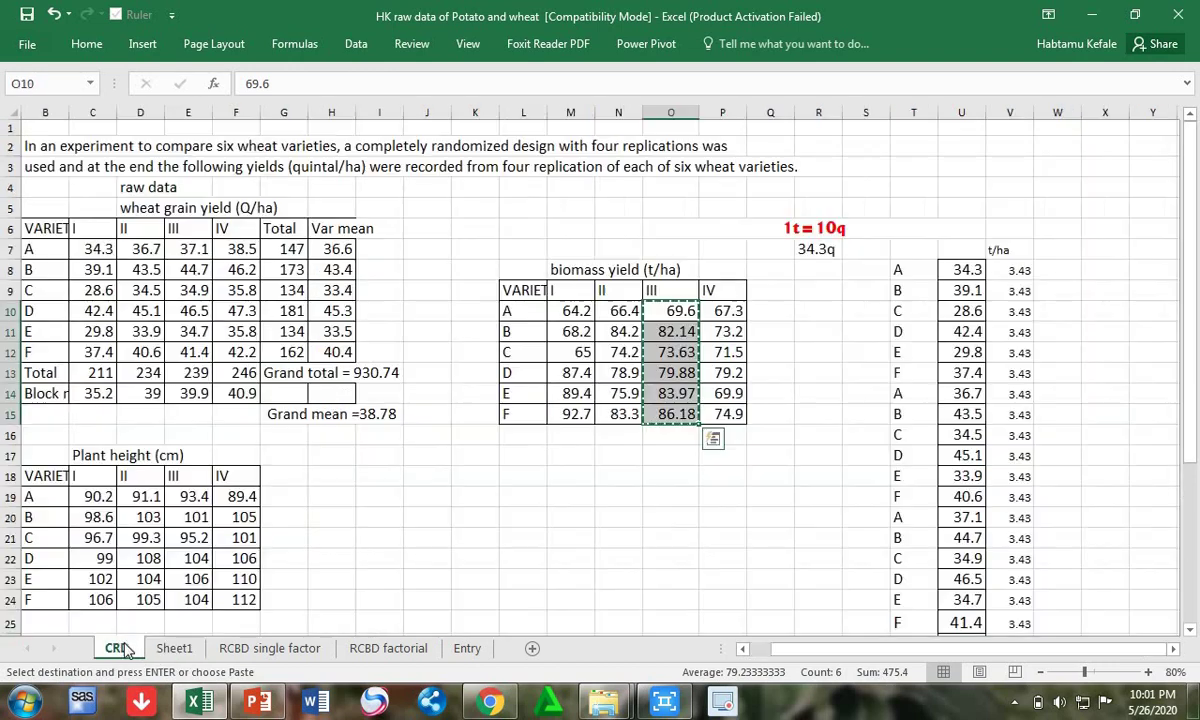
{"action": "left_click", "coordinate": [722, 314]}
{"action": "left_click_drag", "start_coordinate": [718, 398], "coordinate": [722, 412]}
{"action": "key", "text": "ctrl+c"}
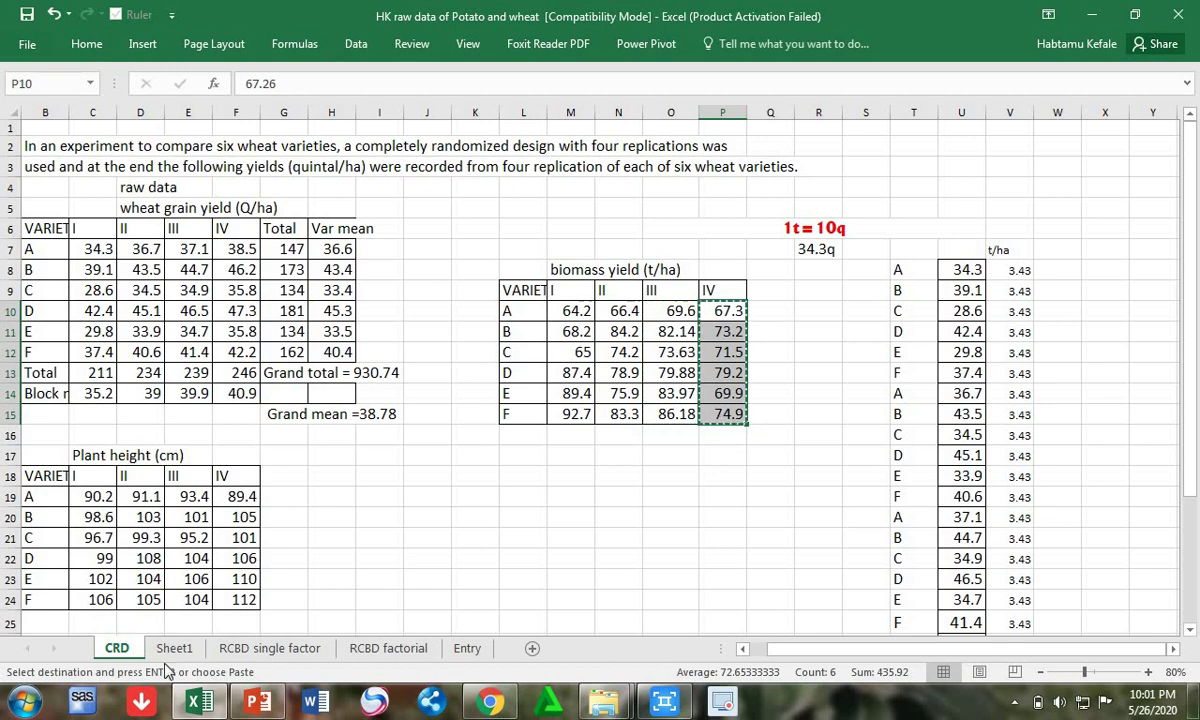
{"action": "left_click", "coordinate": [173, 650]}
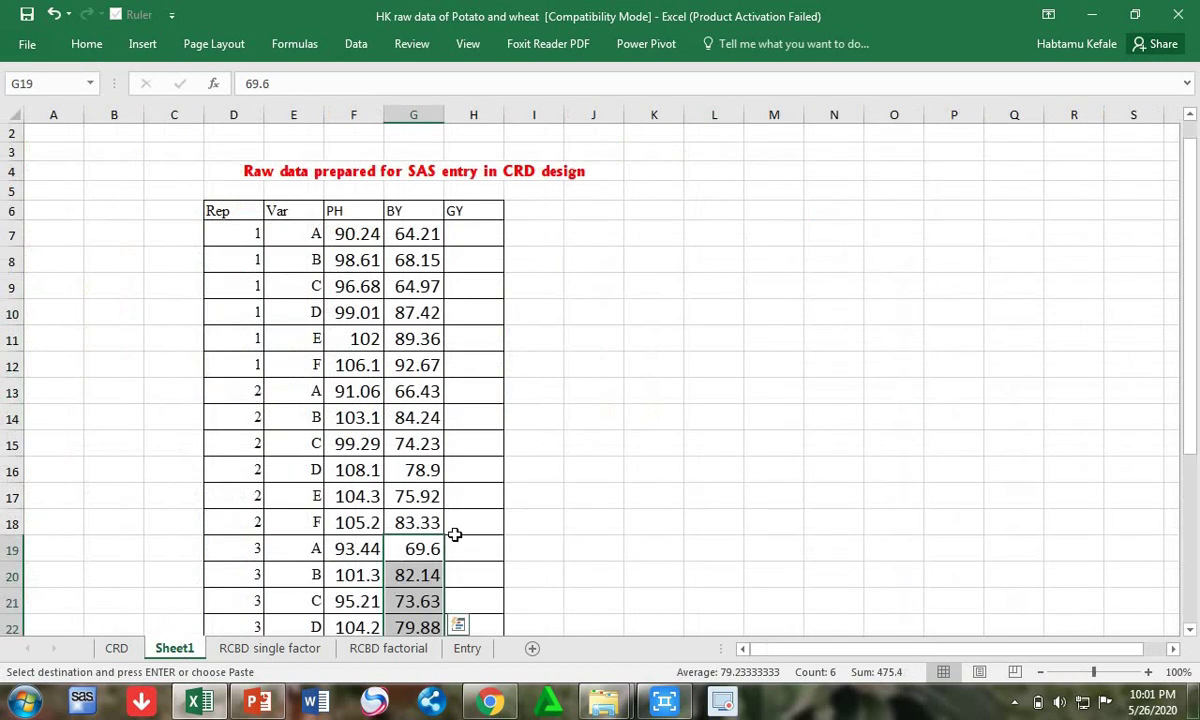
{"action": "left_click_drag", "start_coordinate": [1197, 340], "coordinate": [1197, 533]}
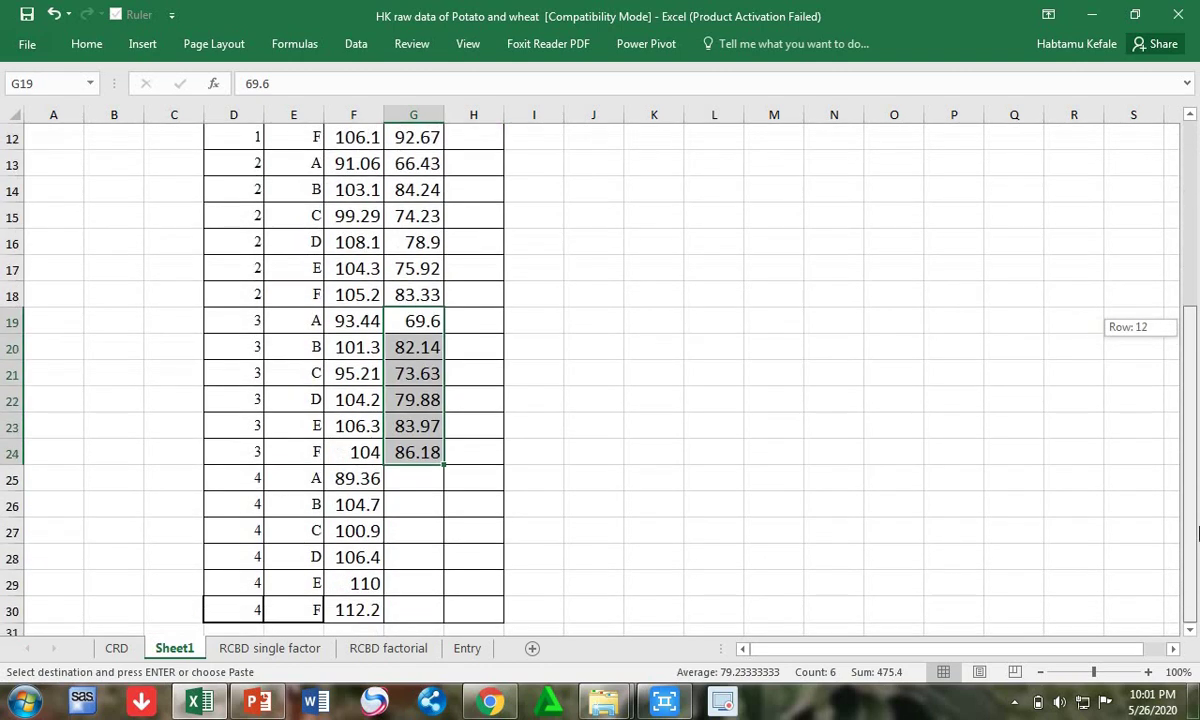
{"action": "left_click", "coordinate": [419, 481]}
{"action": "key", "text": "ctrl+v"}
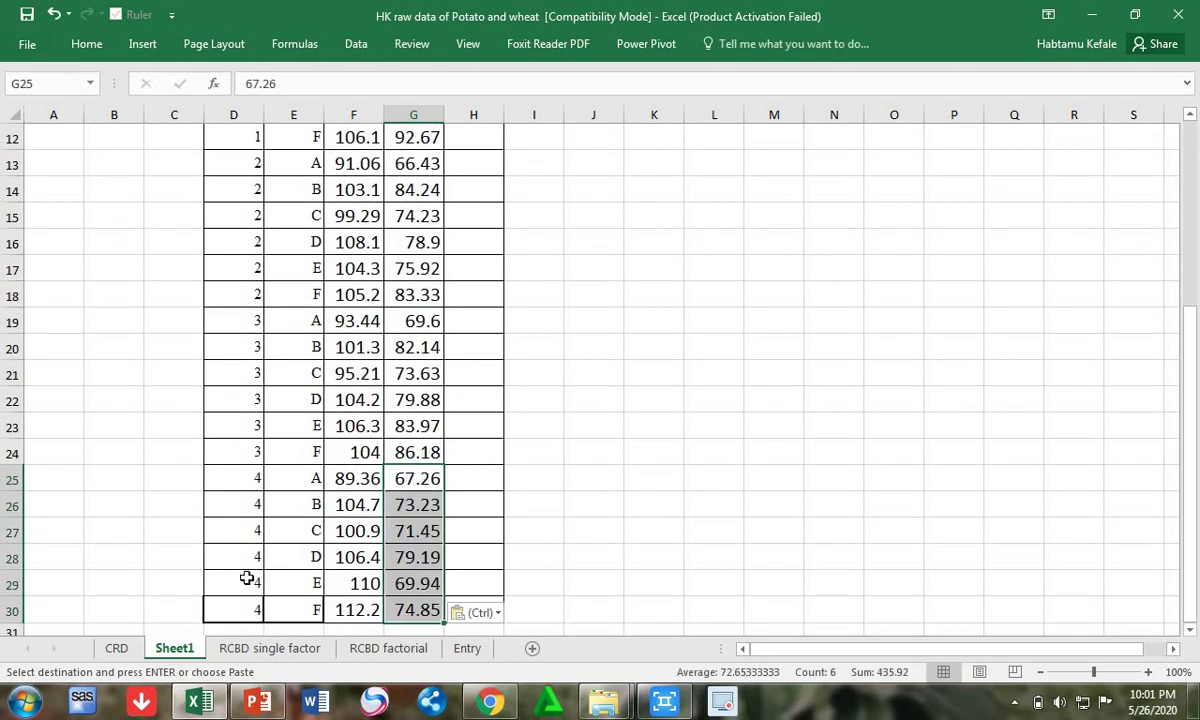
- Copy the t/ha grain yields from V8:V31 on the CRD sheet into the GY column on Sheet1, starting at H7
{"action": "left_click", "coordinate": [114, 651]}
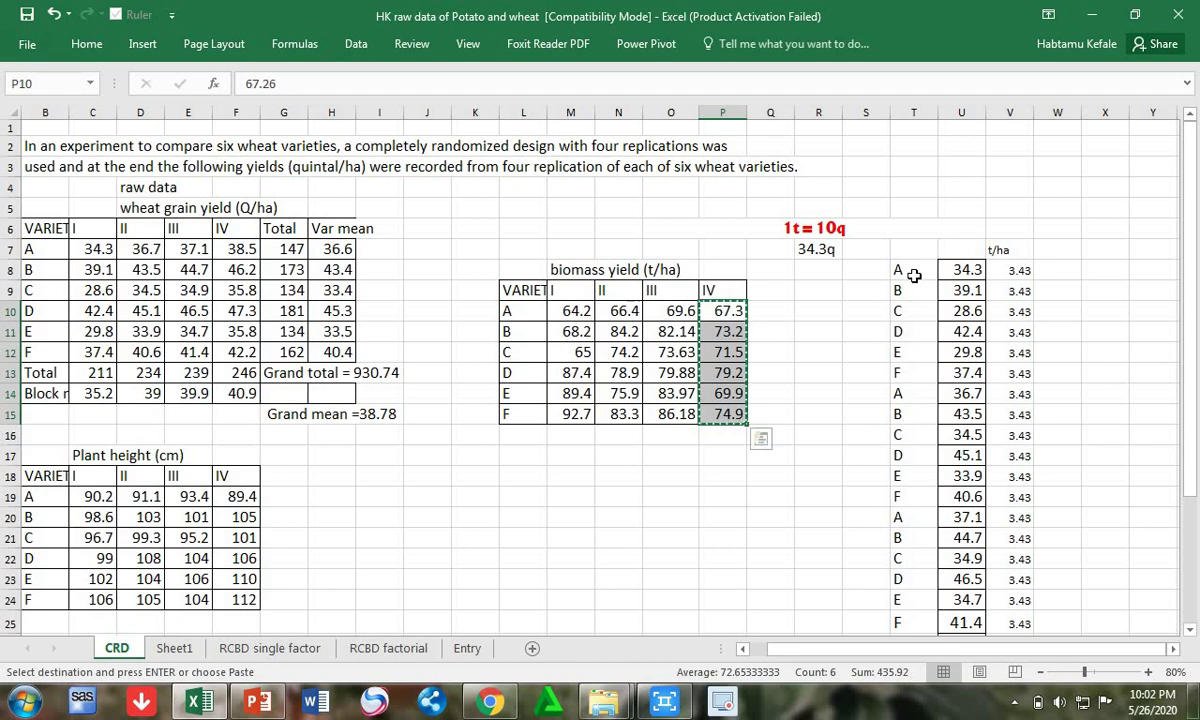
{"action": "left_click_drag", "start_coordinate": [1004, 269], "coordinate": [1028, 572]}
{"action": "key", "text": "ctrl+v"}
{"action": "key", "text": "ctrl+c"}
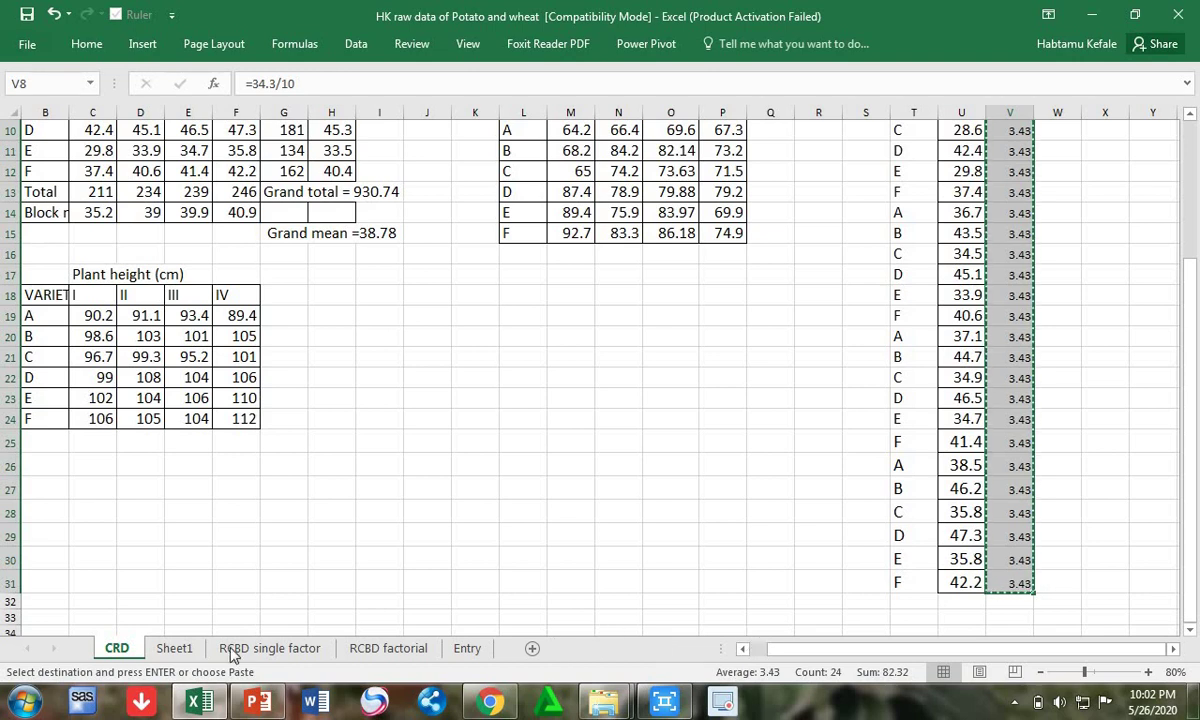
{"action": "left_click", "coordinate": [174, 648]}
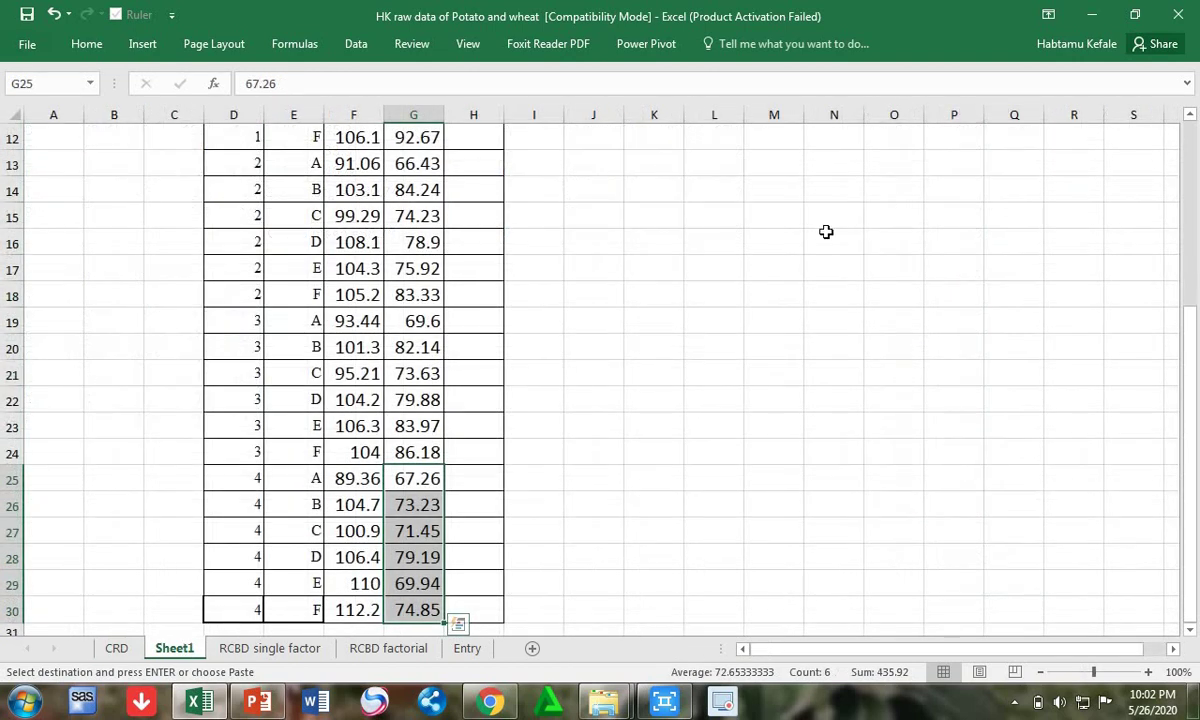
{"action": "left_click_drag", "start_coordinate": [1192, 321], "coordinate": [620, 240]}
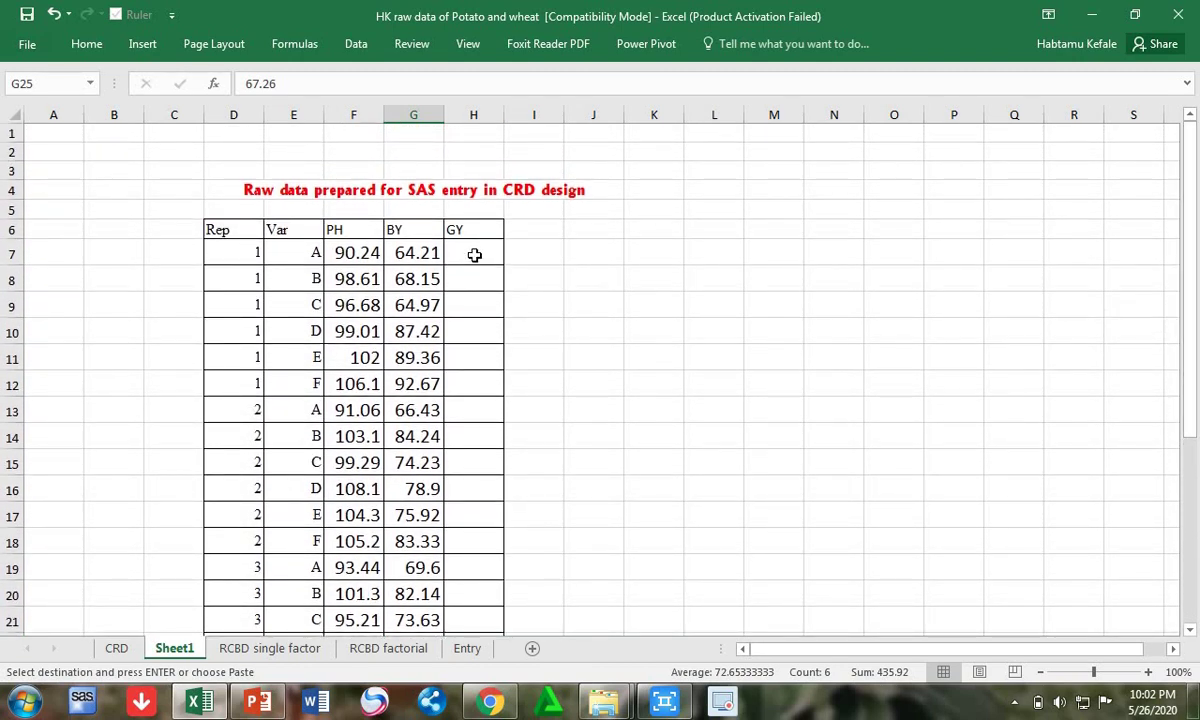
{"action": "left_click", "coordinate": [474, 255]}
{"action": "key", "text": "ctrl+v"}
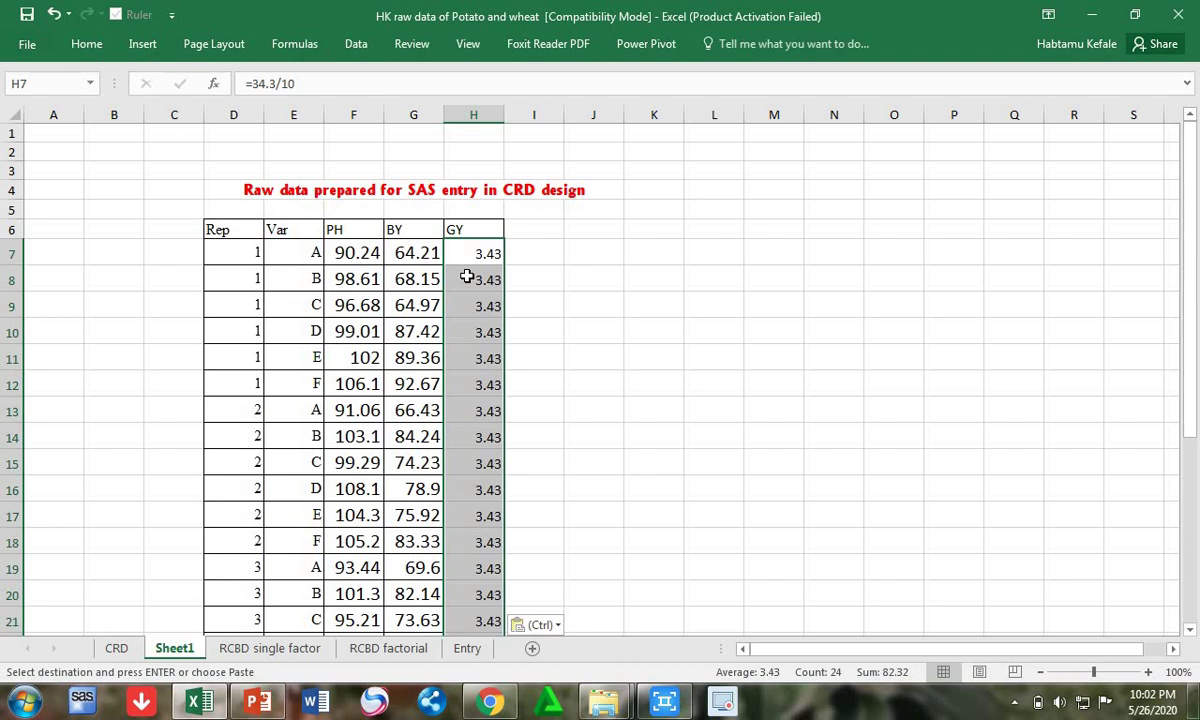
{"action": "left_click", "coordinate": [633, 322]}
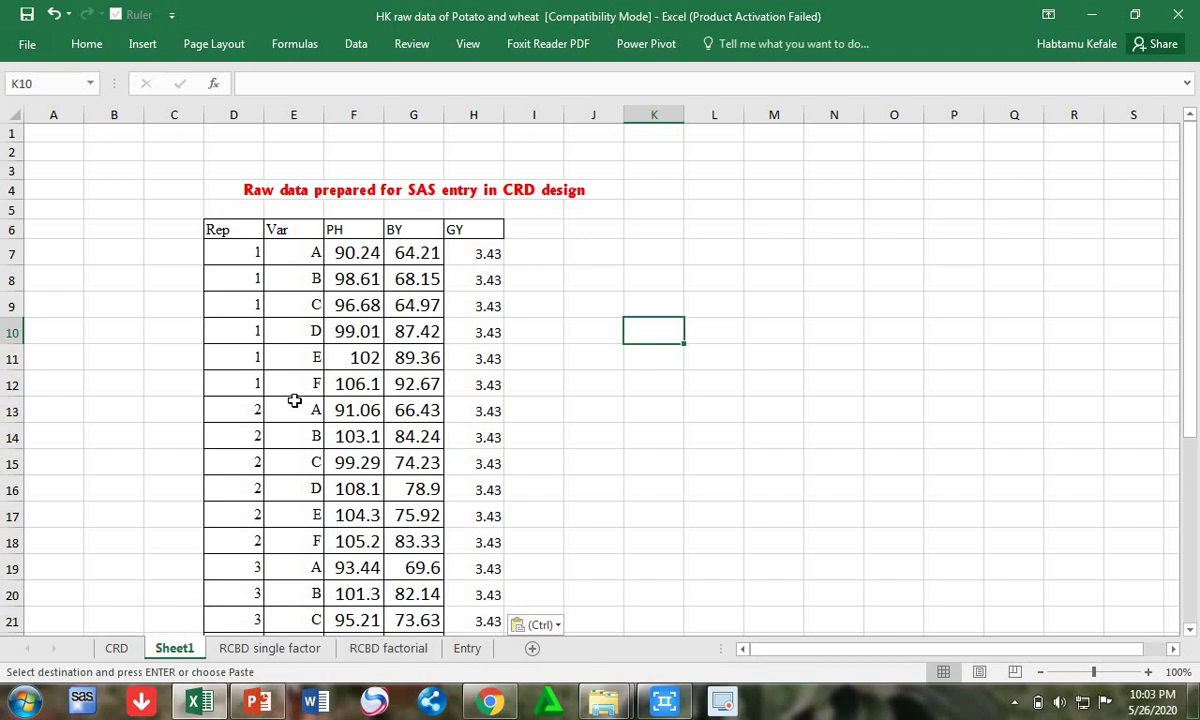
- Increase the font size of the GY column, H6:H30, to 14
{"action": "left_click_drag", "start_coordinate": [474, 229], "coordinate": [482, 598]}
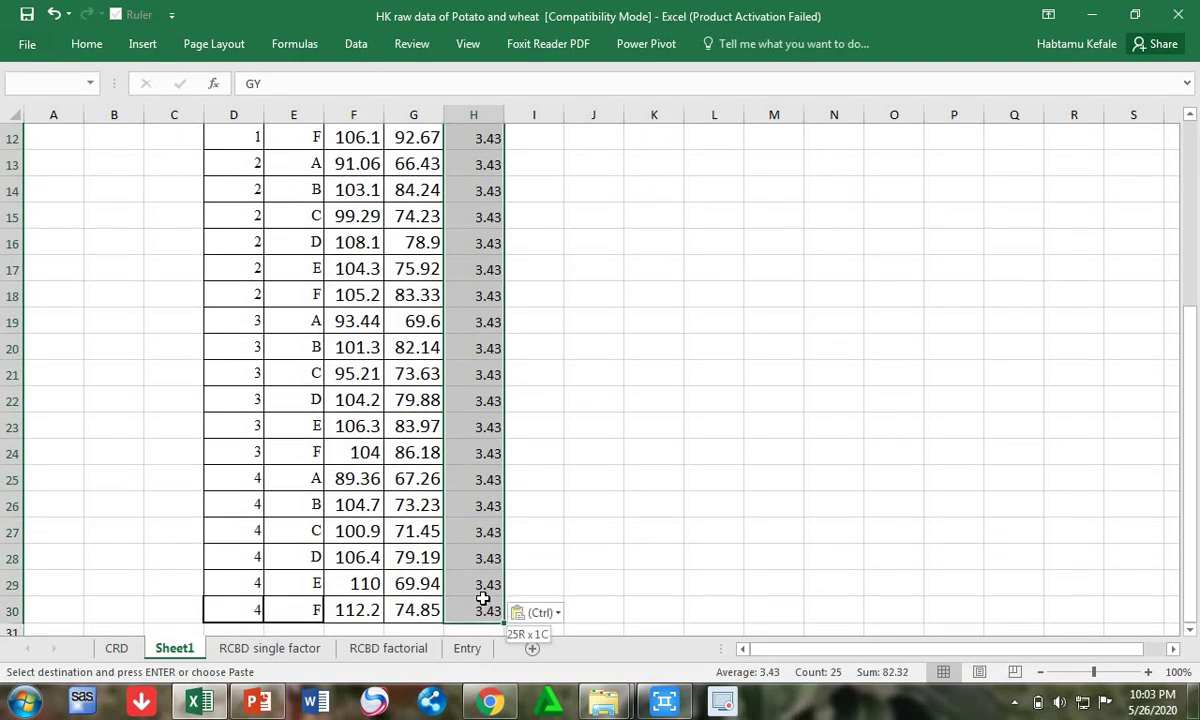
{"action": "left_click", "coordinate": [84, 46]}
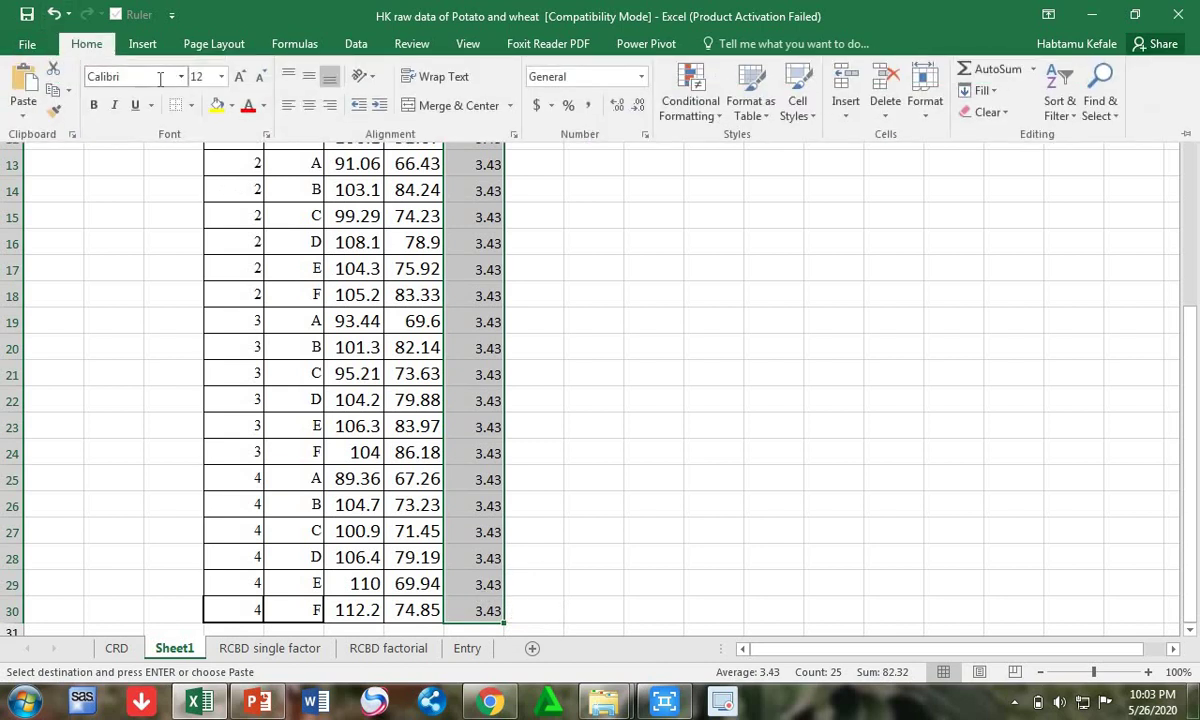
{"action": "left_click", "coordinate": [240, 77]}
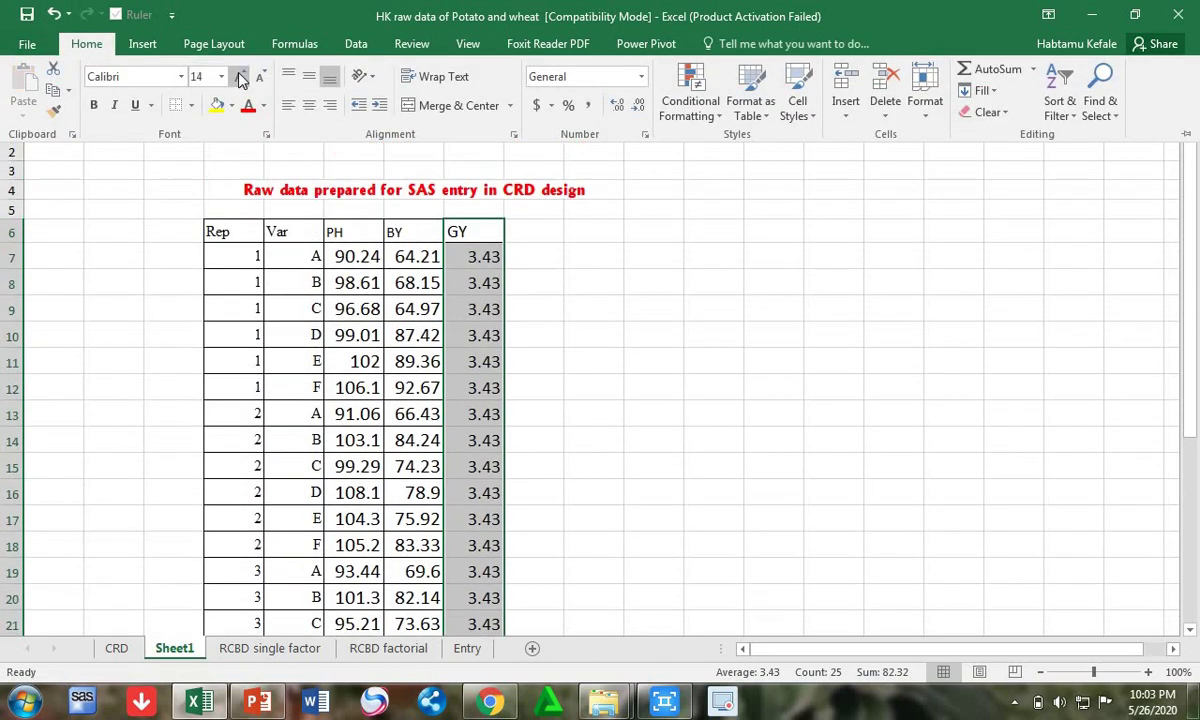
{"action": "left_click", "coordinate": [545, 259]}
{"action": "left_click", "coordinate": [545, 257]}
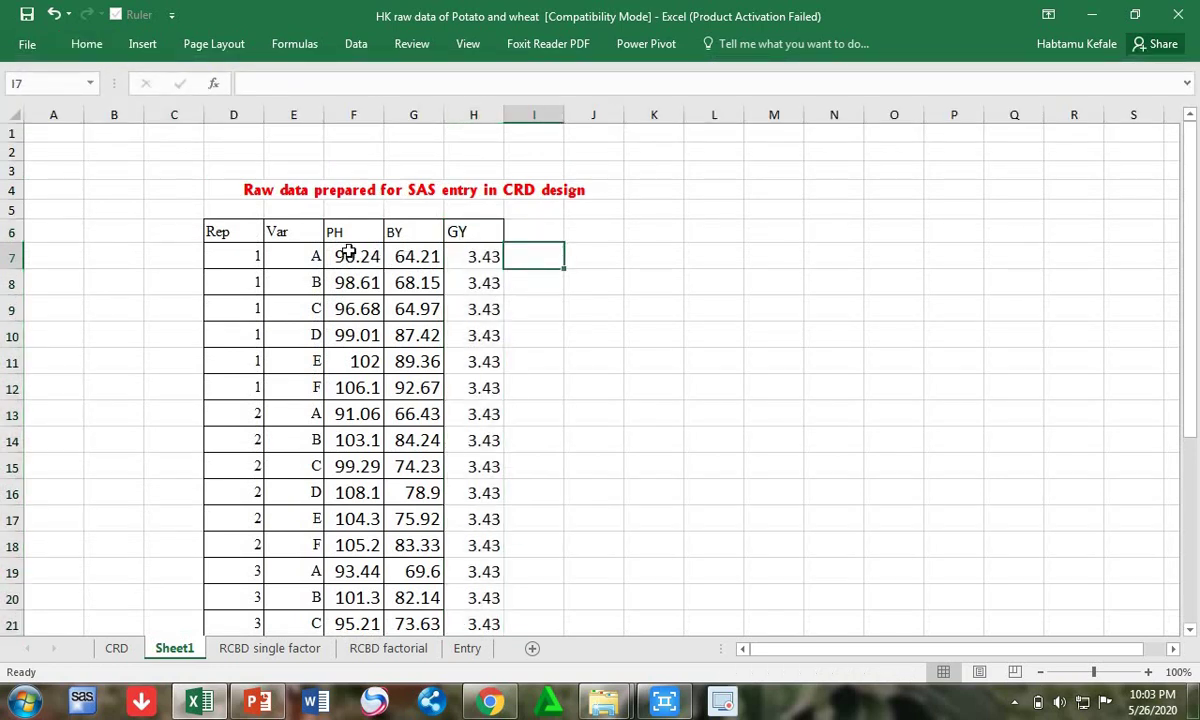
- Format the PH, BY and GY values in F7:H30 to show two decimal places
{"action": "left_click_drag", "start_coordinate": [348, 251], "coordinate": [467, 585]}
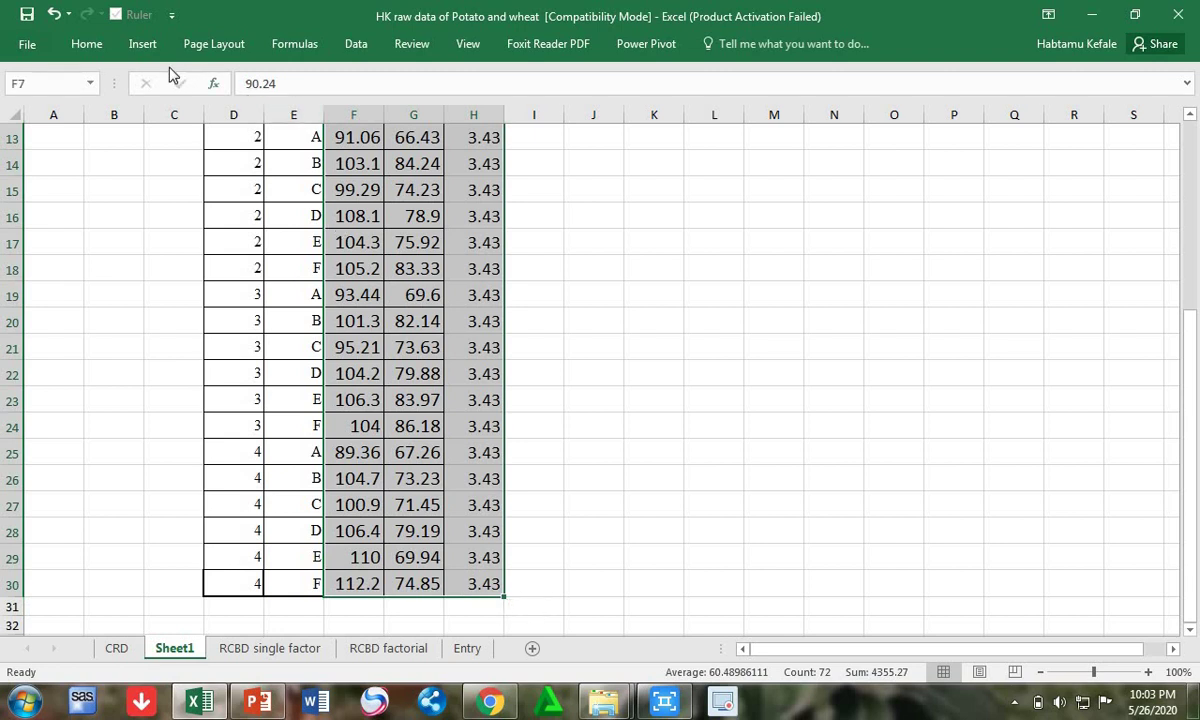
{"action": "left_click", "coordinate": [98, 50]}
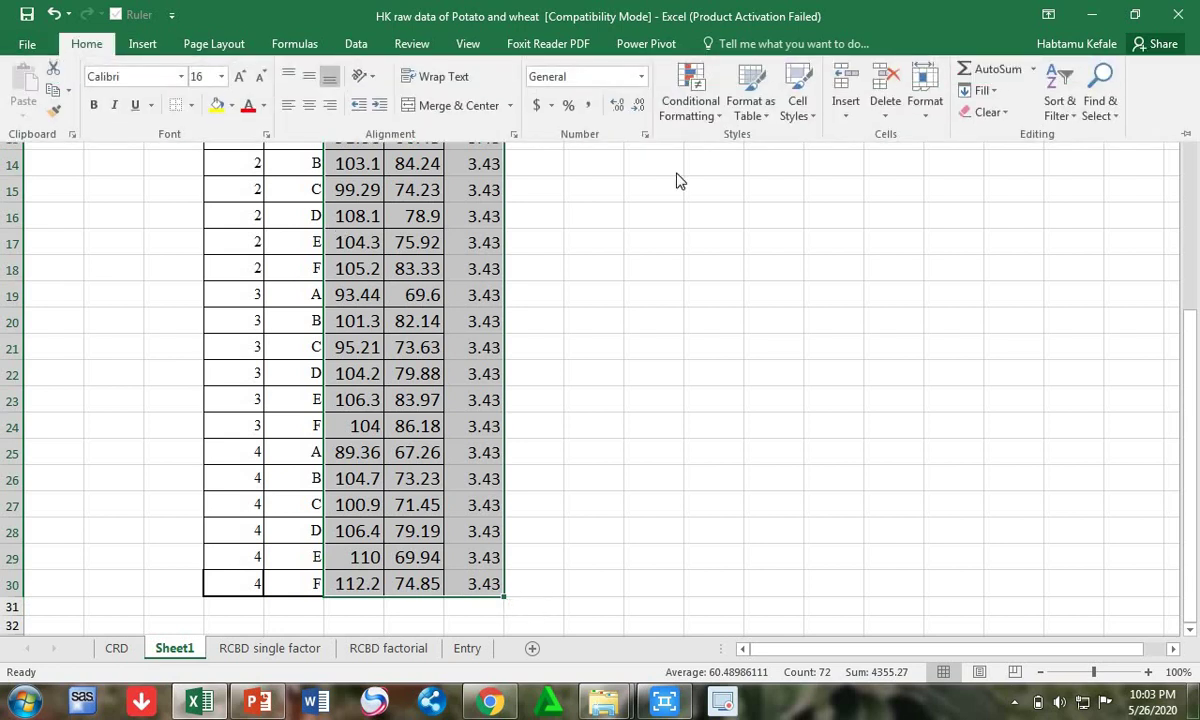
{"action": "left_click", "coordinate": [634, 108]}
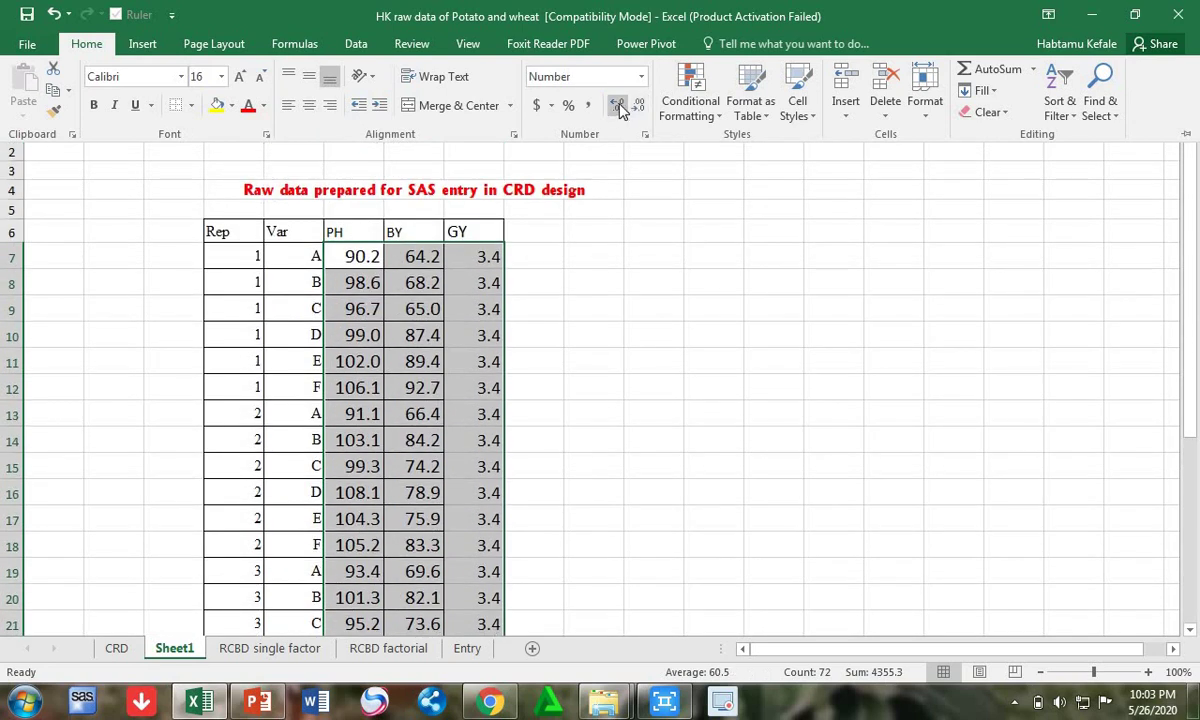
{"action": "left_click", "coordinate": [617, 106]}
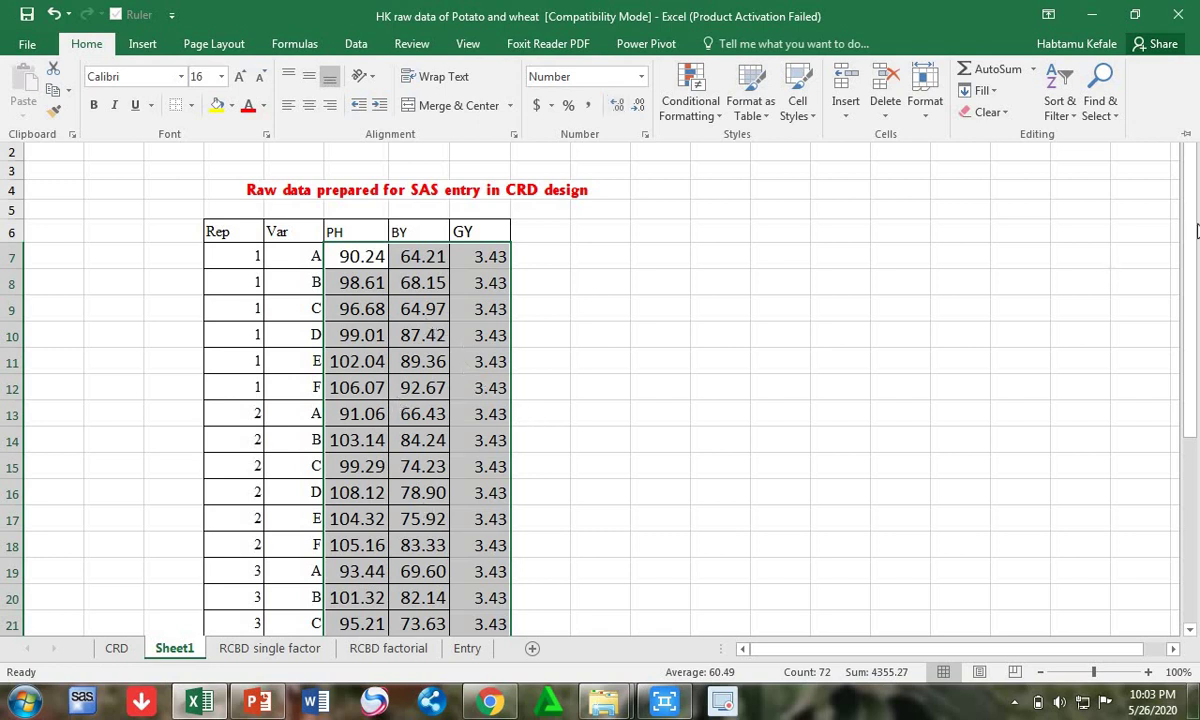
{"action": "left_click_drag", "start_coordinate": [1193, 230], "coordinate": [1173, 432]}
{"action": "left_click_drag", "start_coordinate": [1192, 330], "coordinate": [1189, 260]}
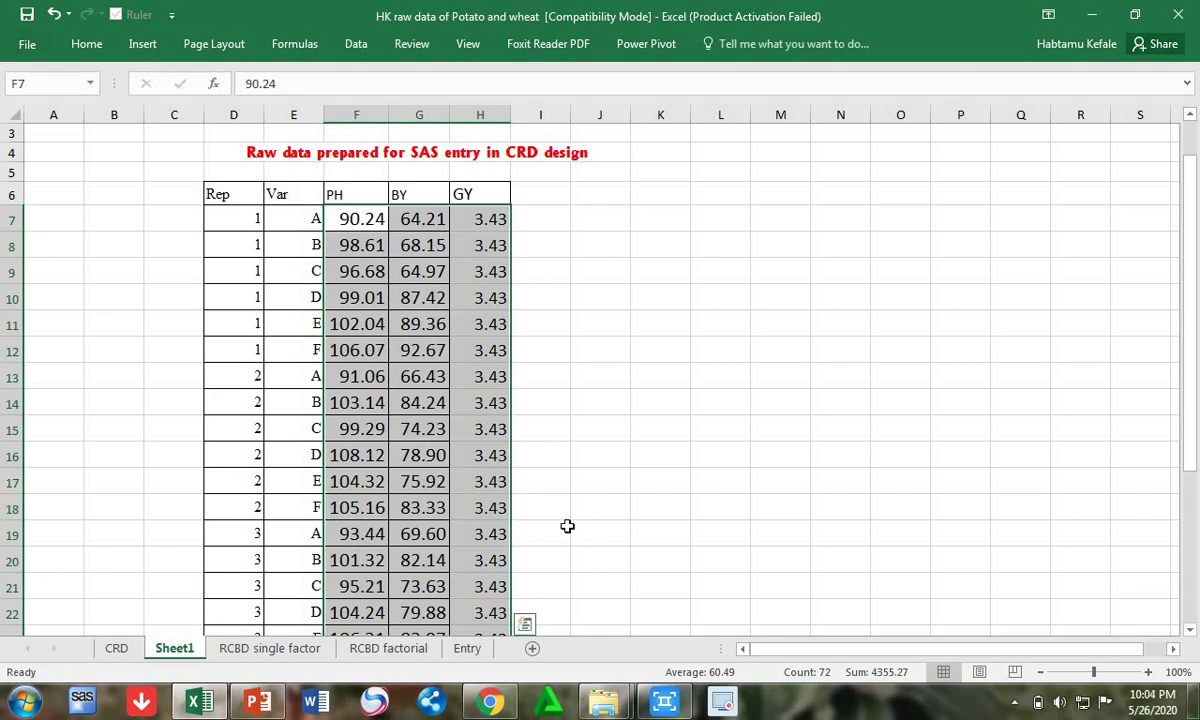
- Switch to the CRD presentation in PowerPoint and go to slide 2
{"action": "left_click", "coordinate": [260, 705]}
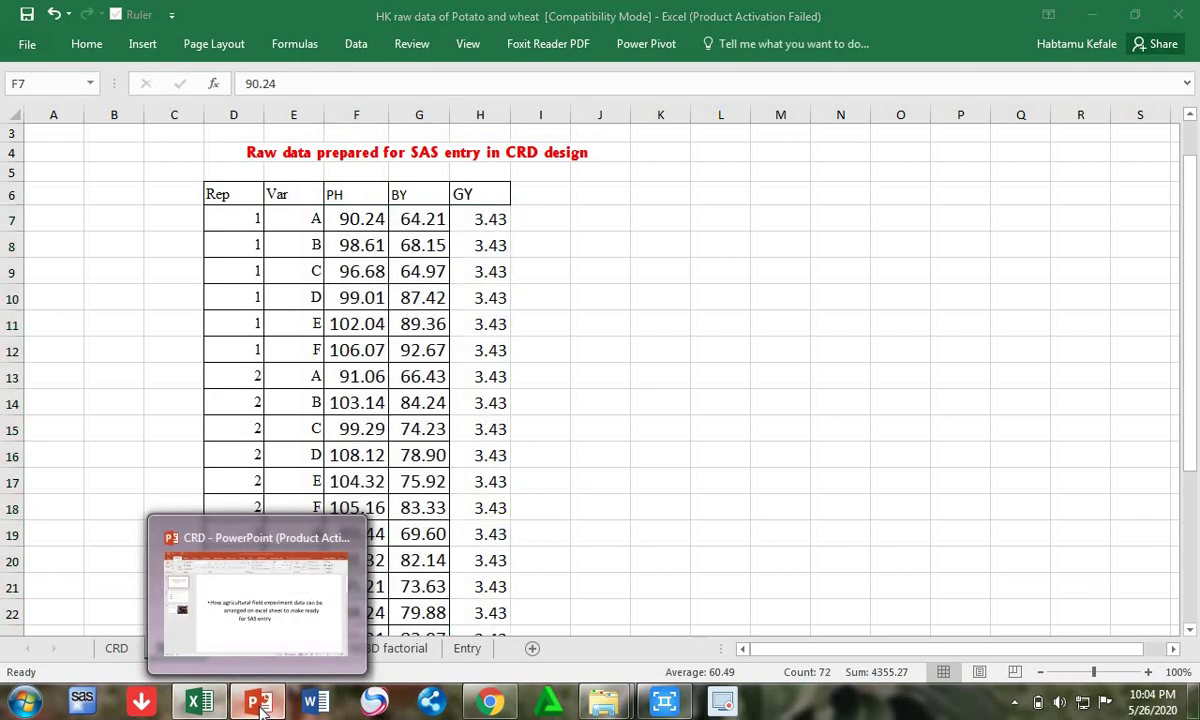
{"action": "key", "text": "Down"}
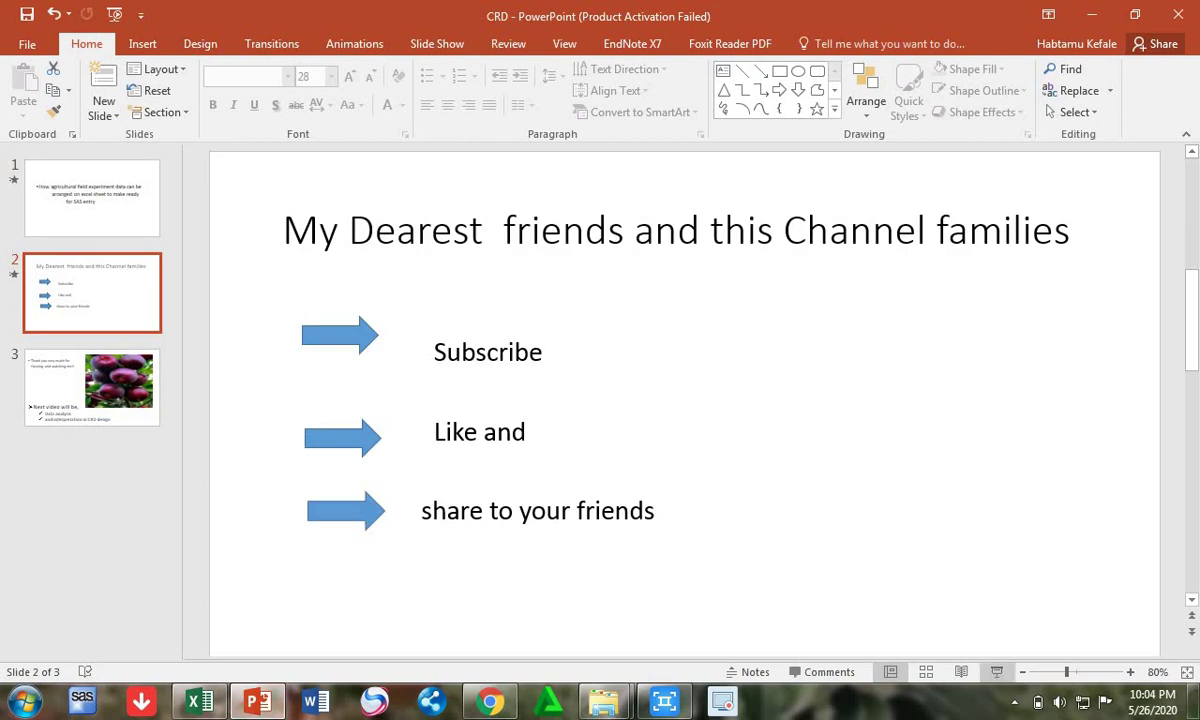